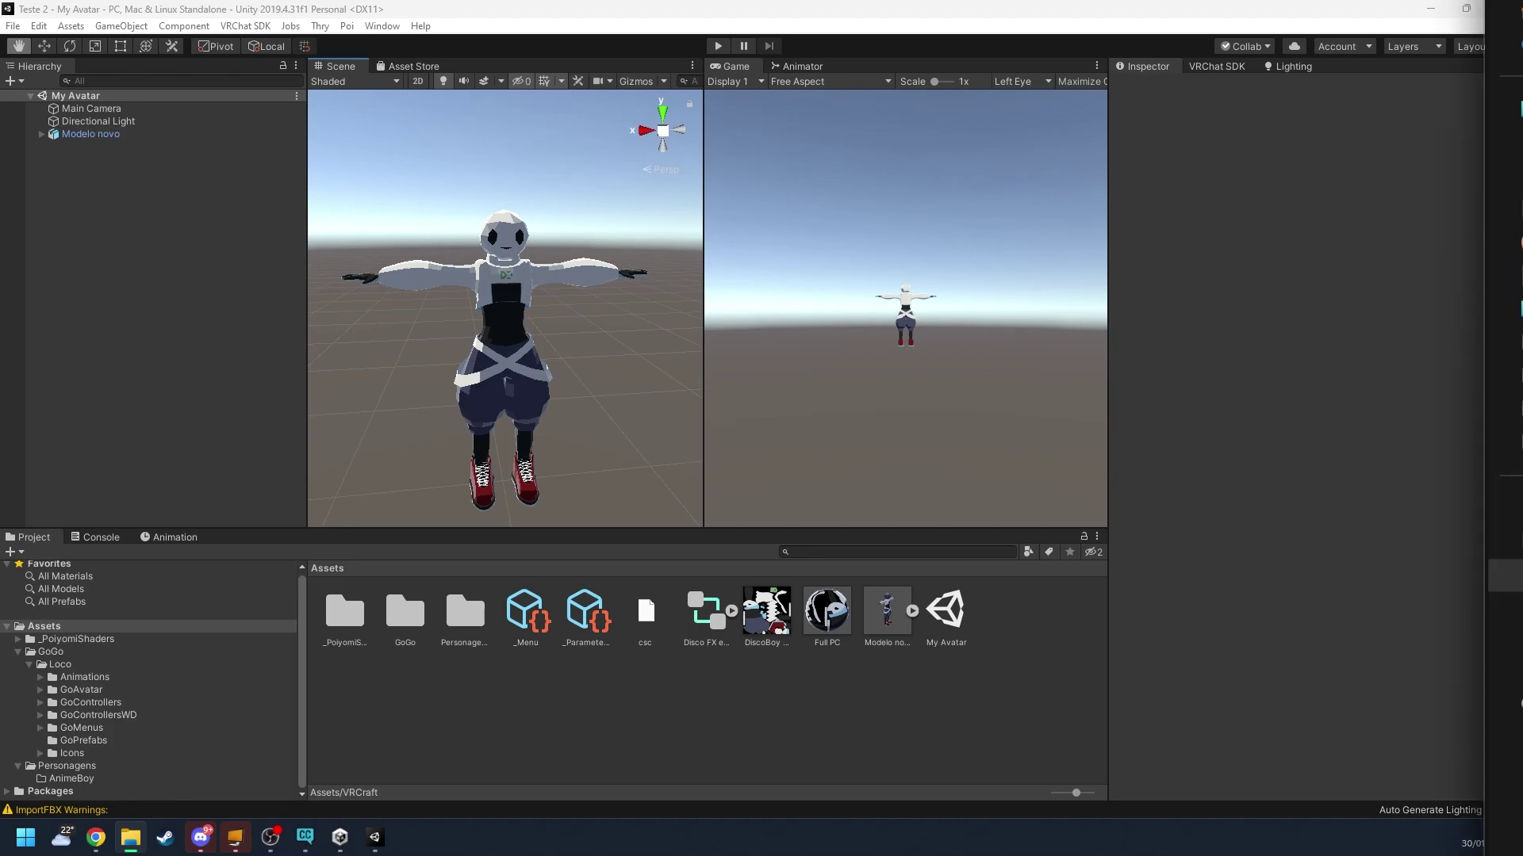
Step: Import all contents of the "VRCraft v1.1.2.unitypackage" file from the Tutorial folder into the project's Assets
left_click_drag(1522, 80, 1192, 159)
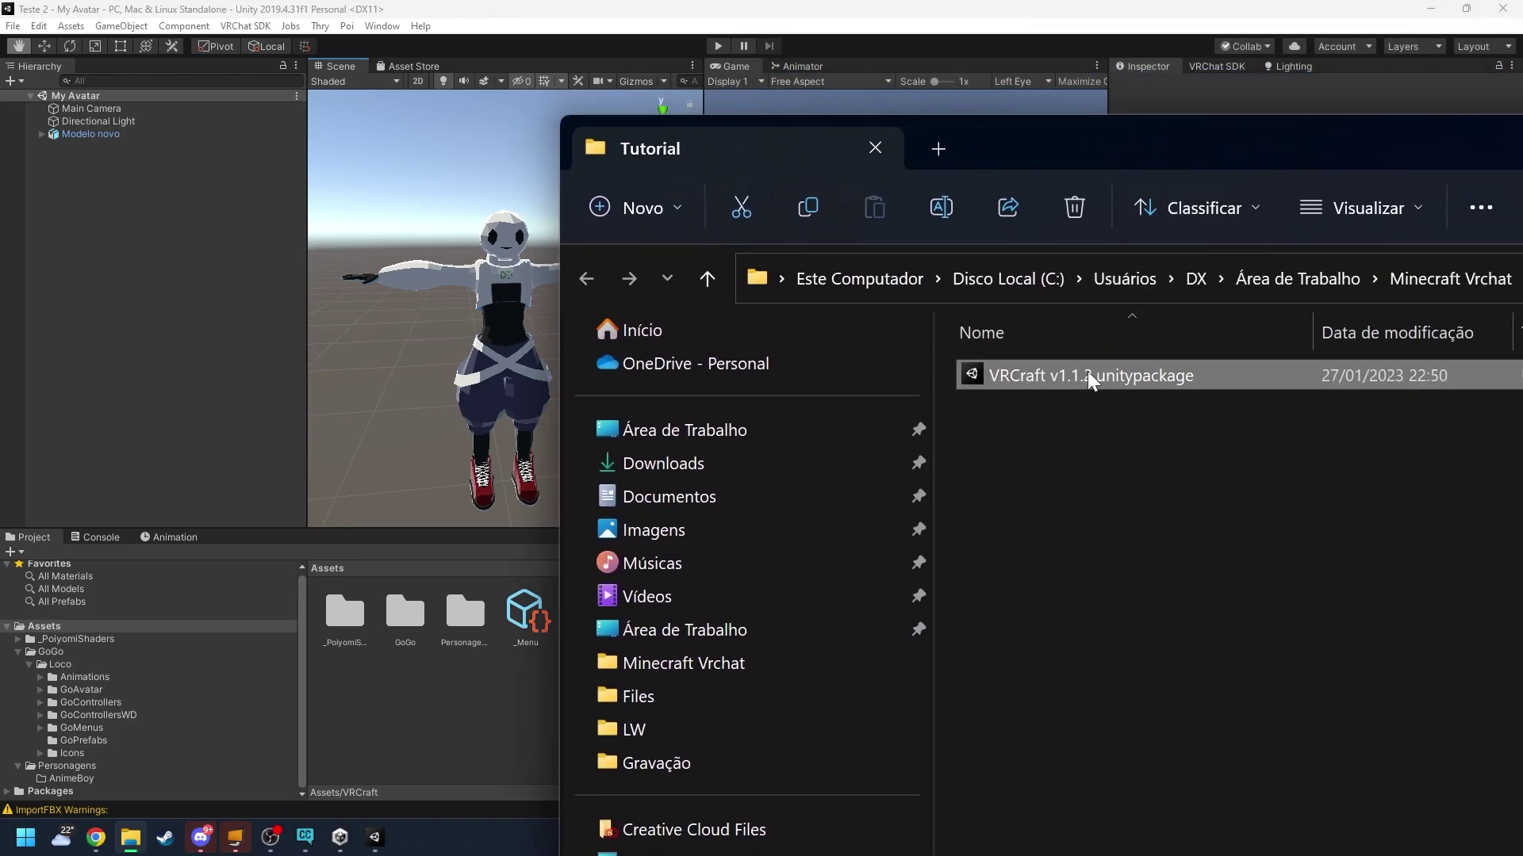
left_click_drag(1087, 371, 464, 715)
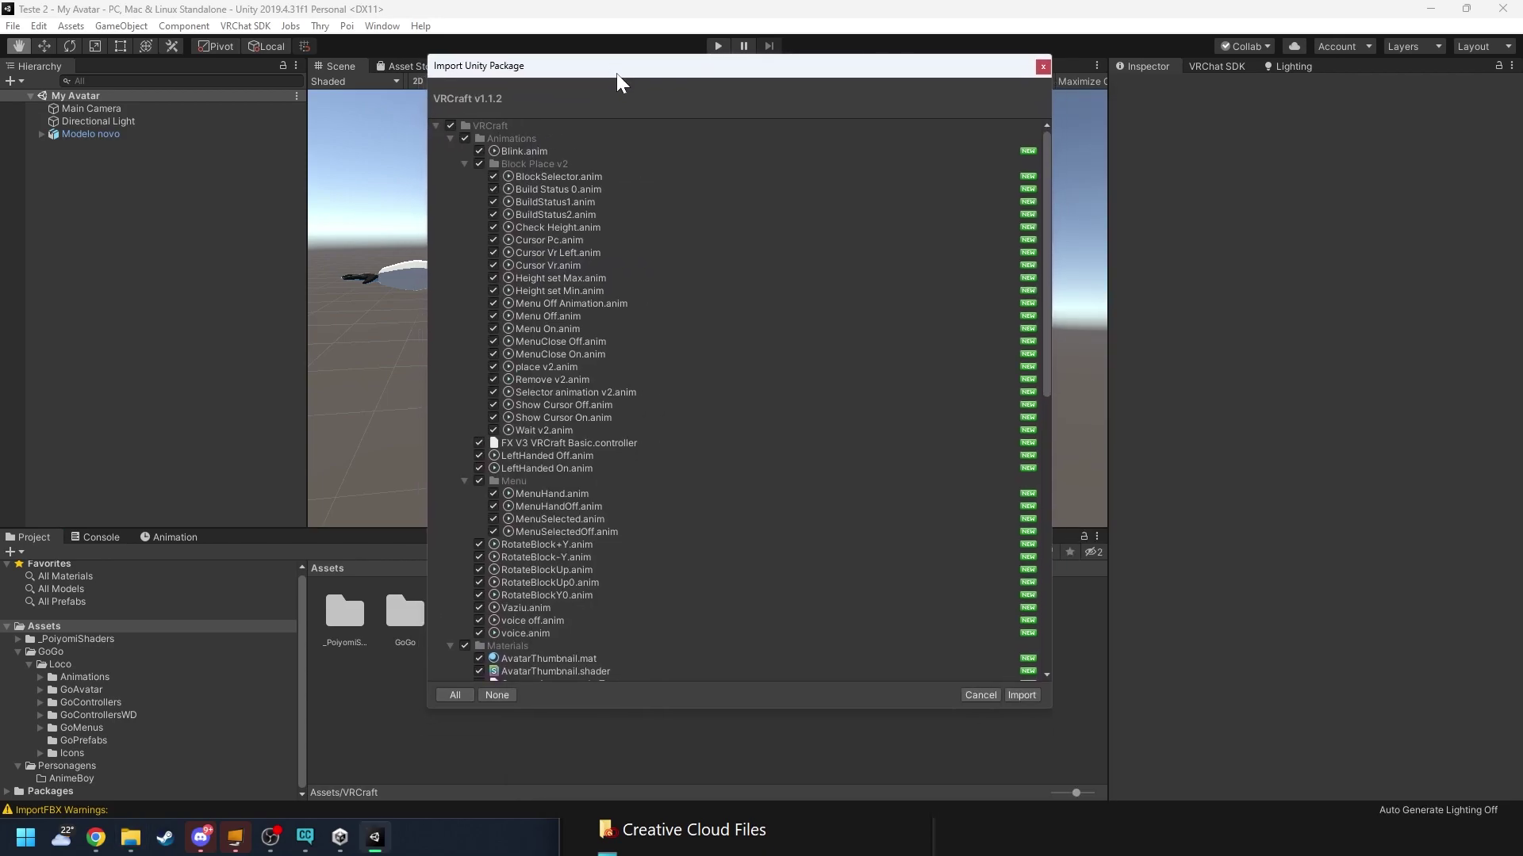
left_click(1022, 694)
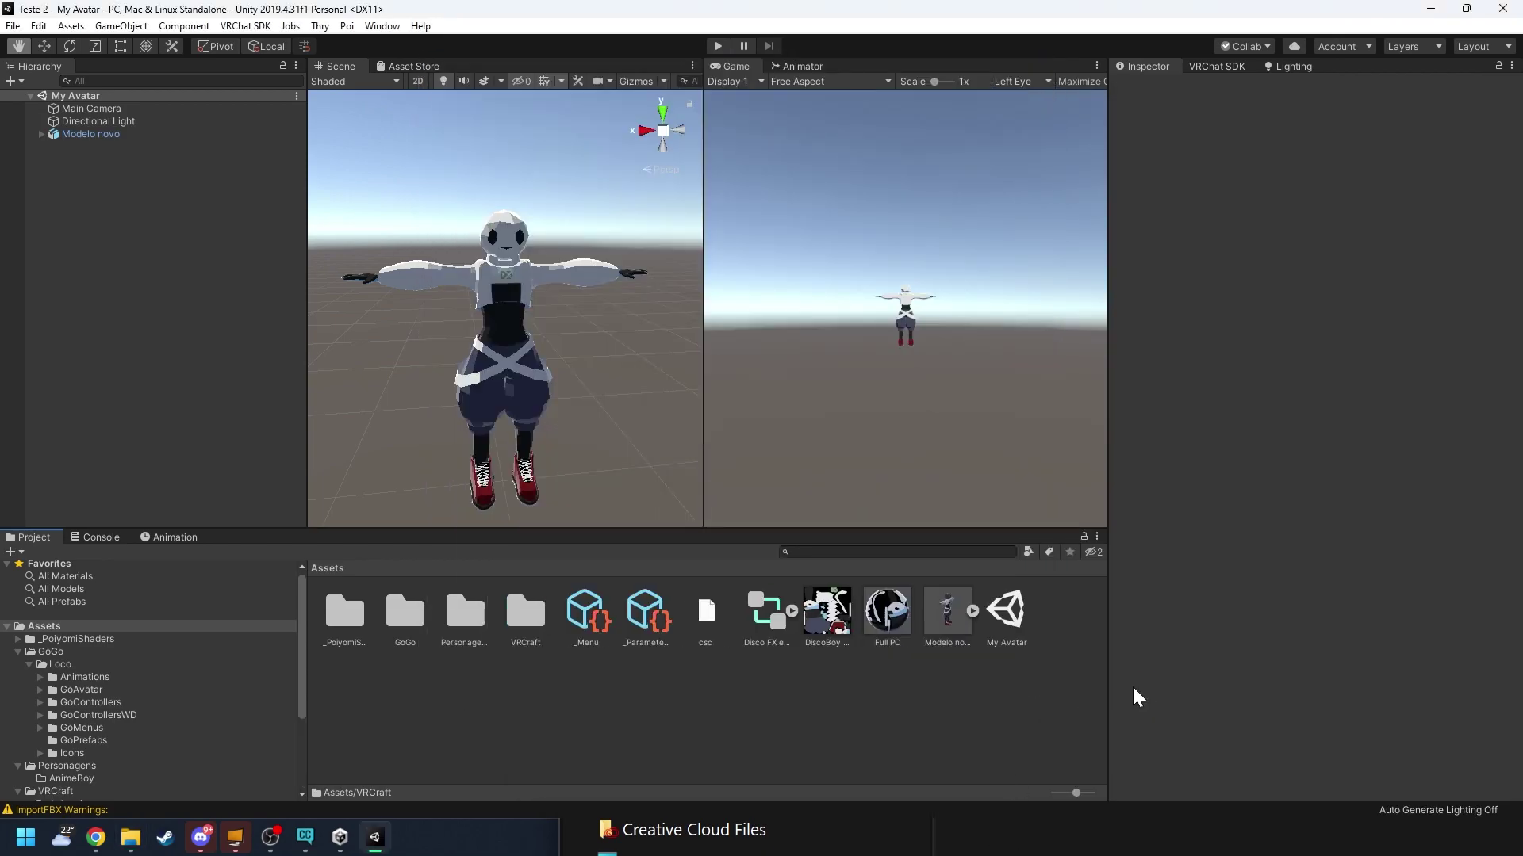
Step: View the PC and Quest example scenes in the VRCraft folder, and return to the My Avatar scene
double_click(527, 612)
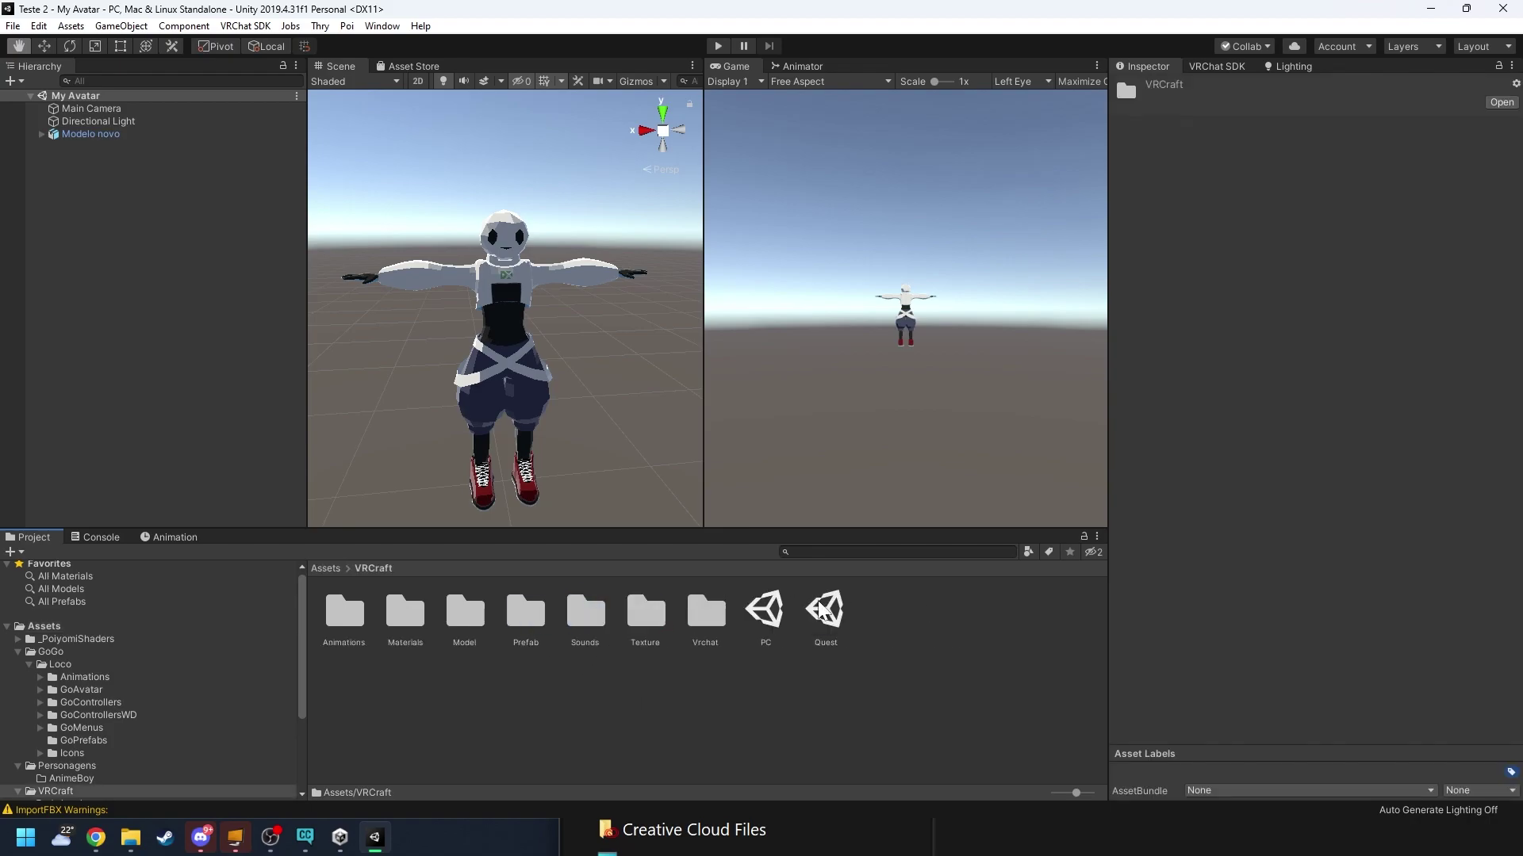
left_click(782, 612)
double_click(782, 609)
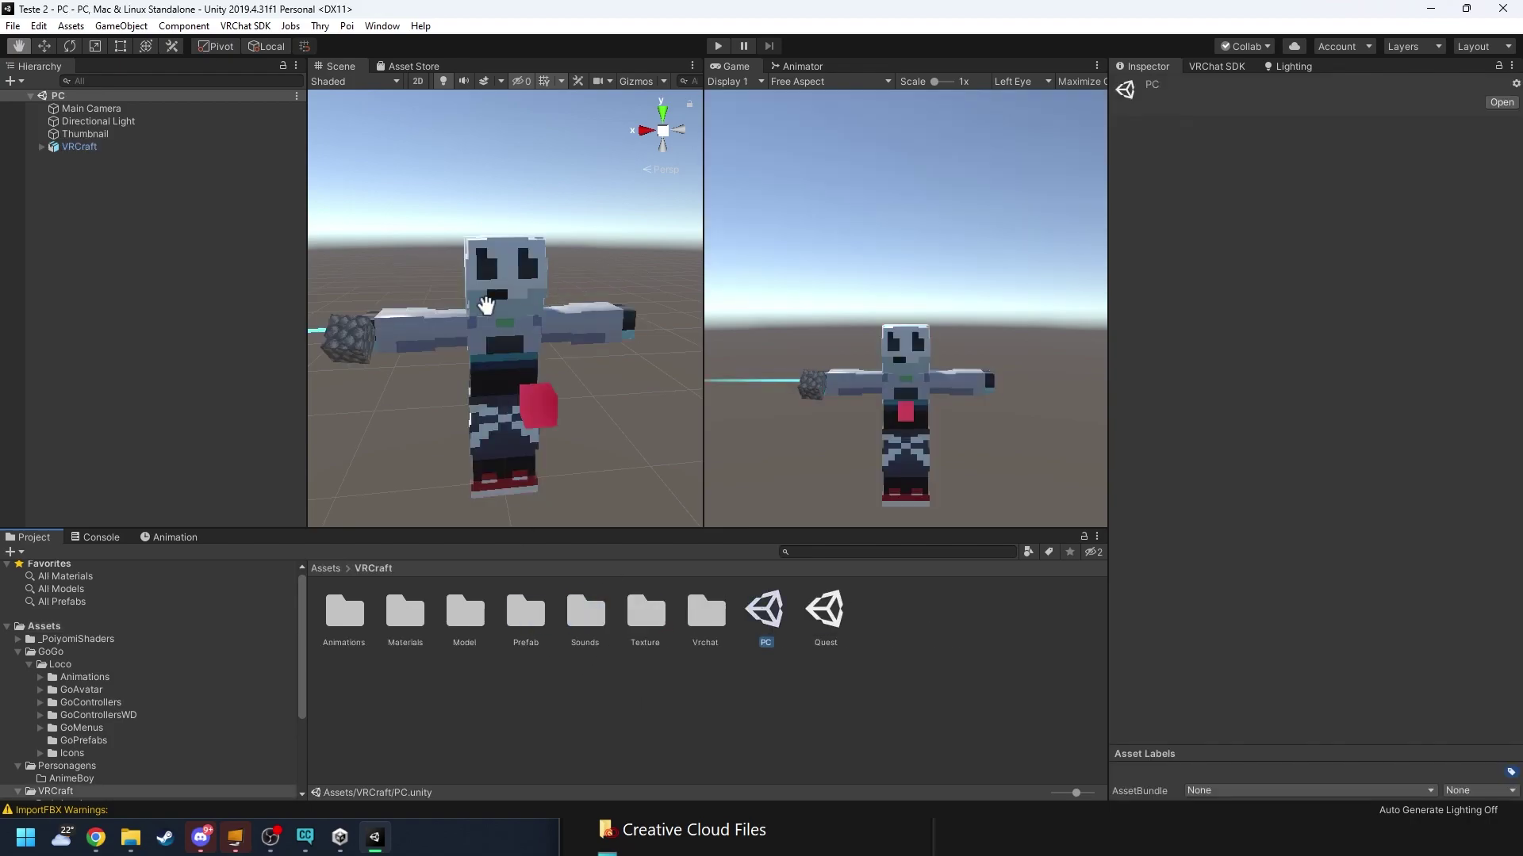
double_click(827, 615)
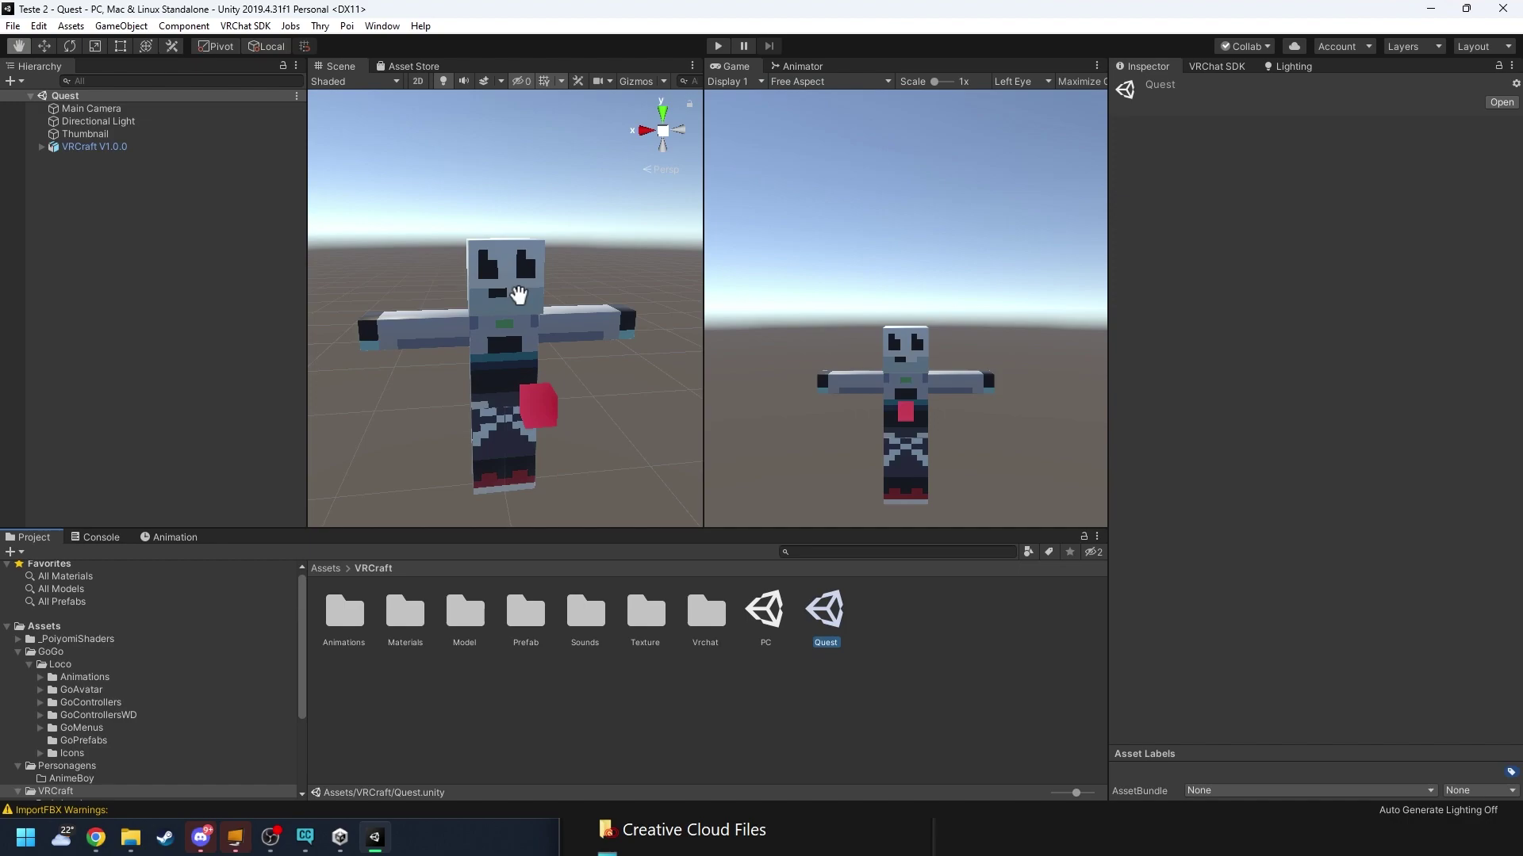
left_click(325, 568)
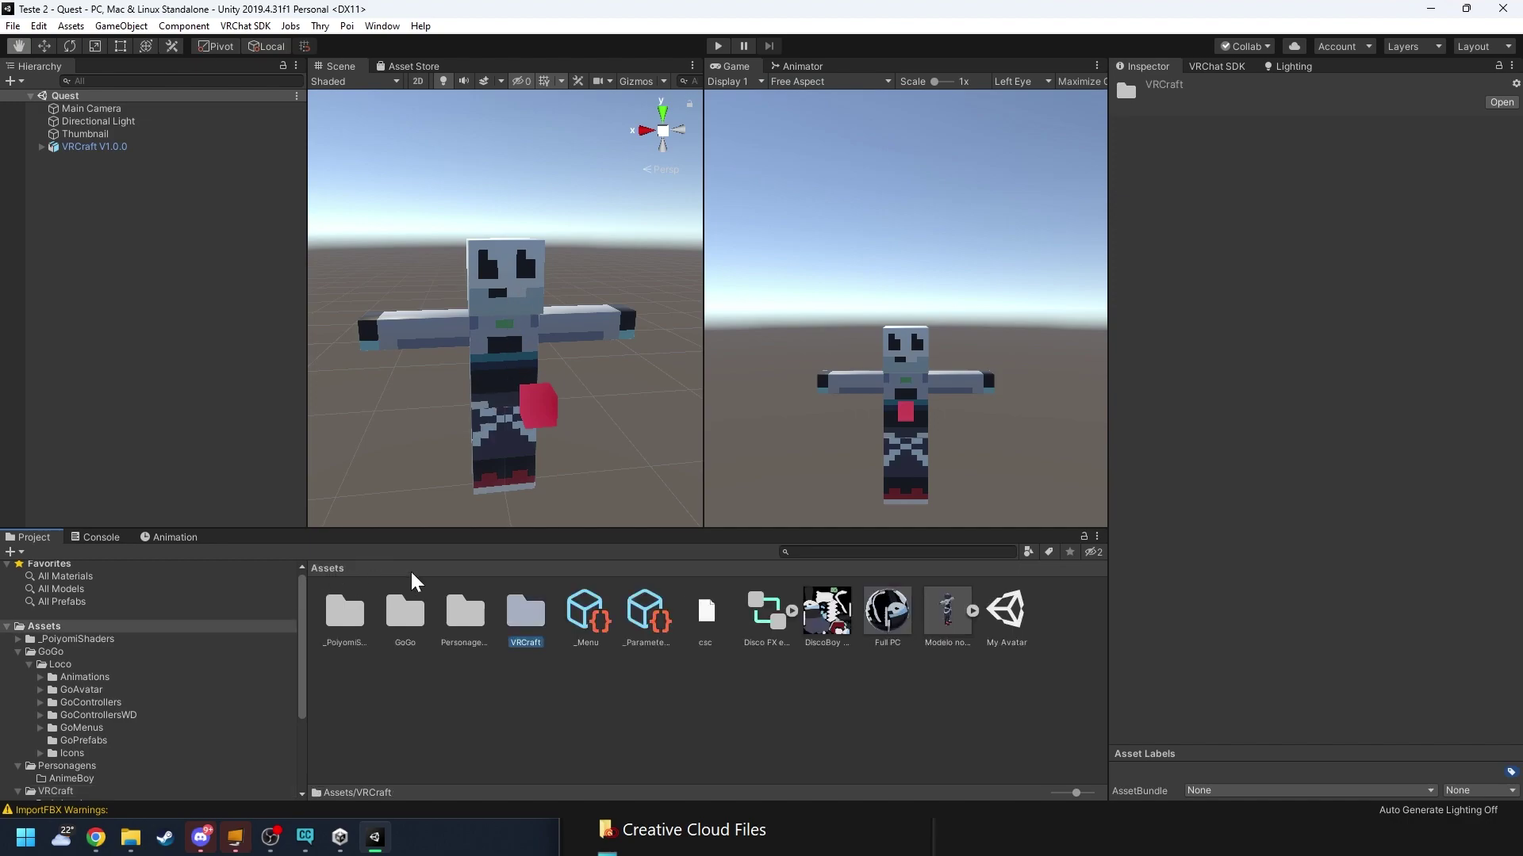
double_click(1005, 615)
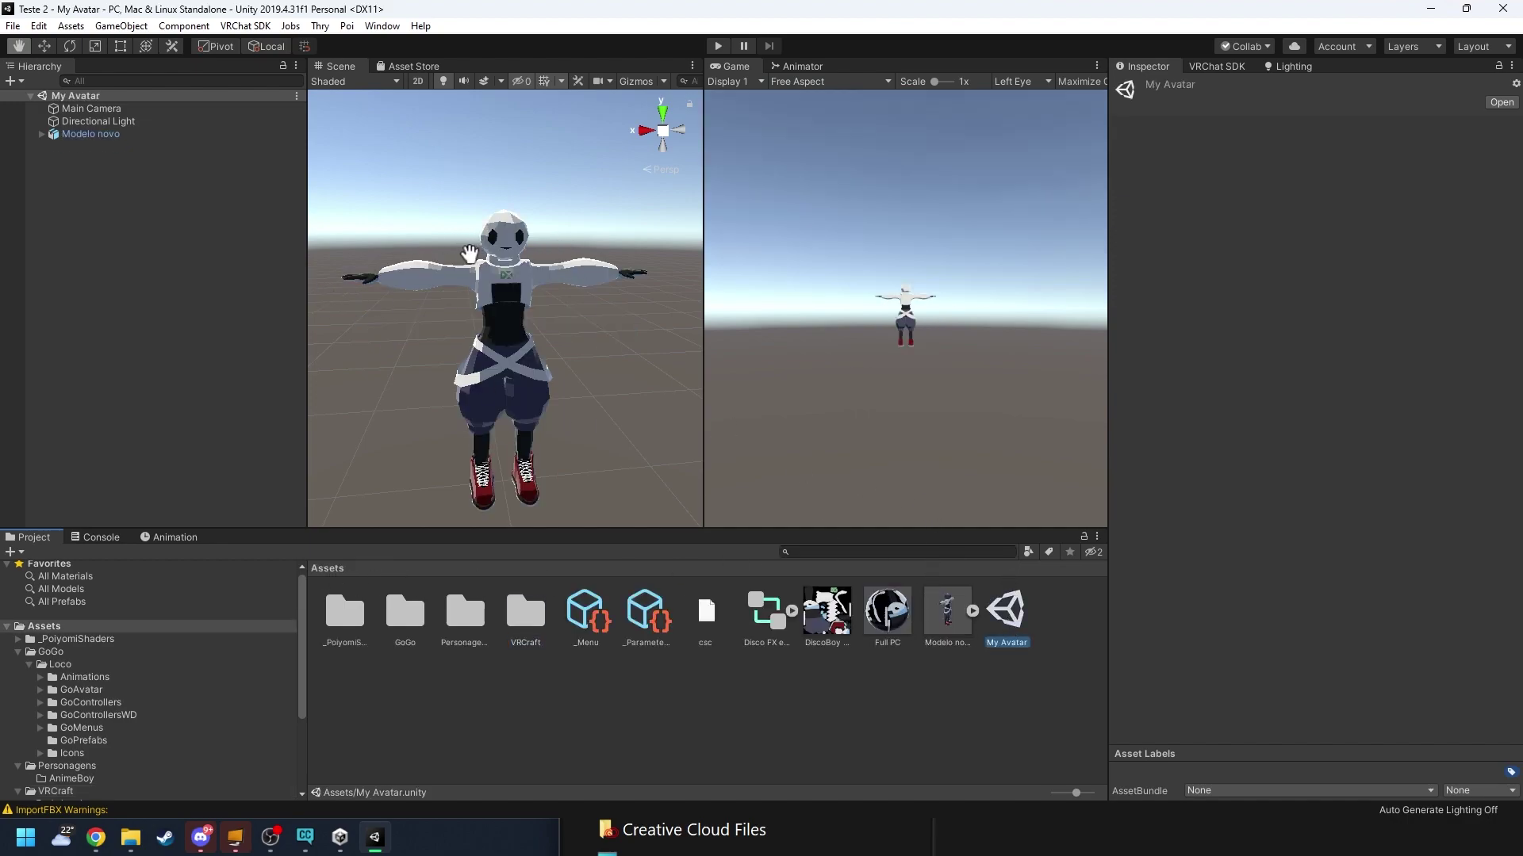
Step: Add the VRCraft prefab from the VRCraft/Prefab folder to the My Avatar scene
double_click(534, 640)
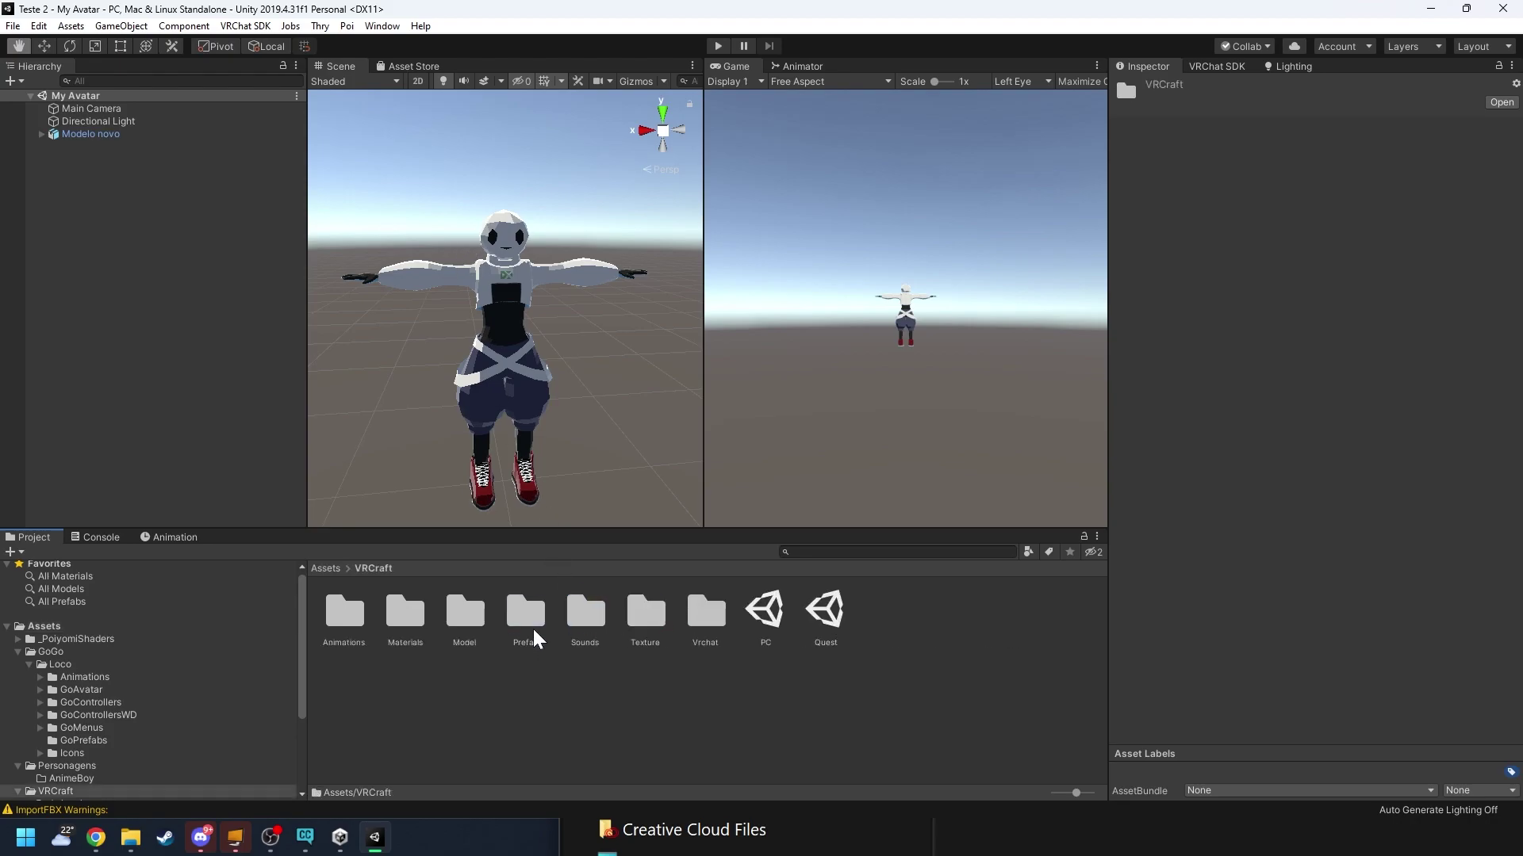
double_click(529, 623)
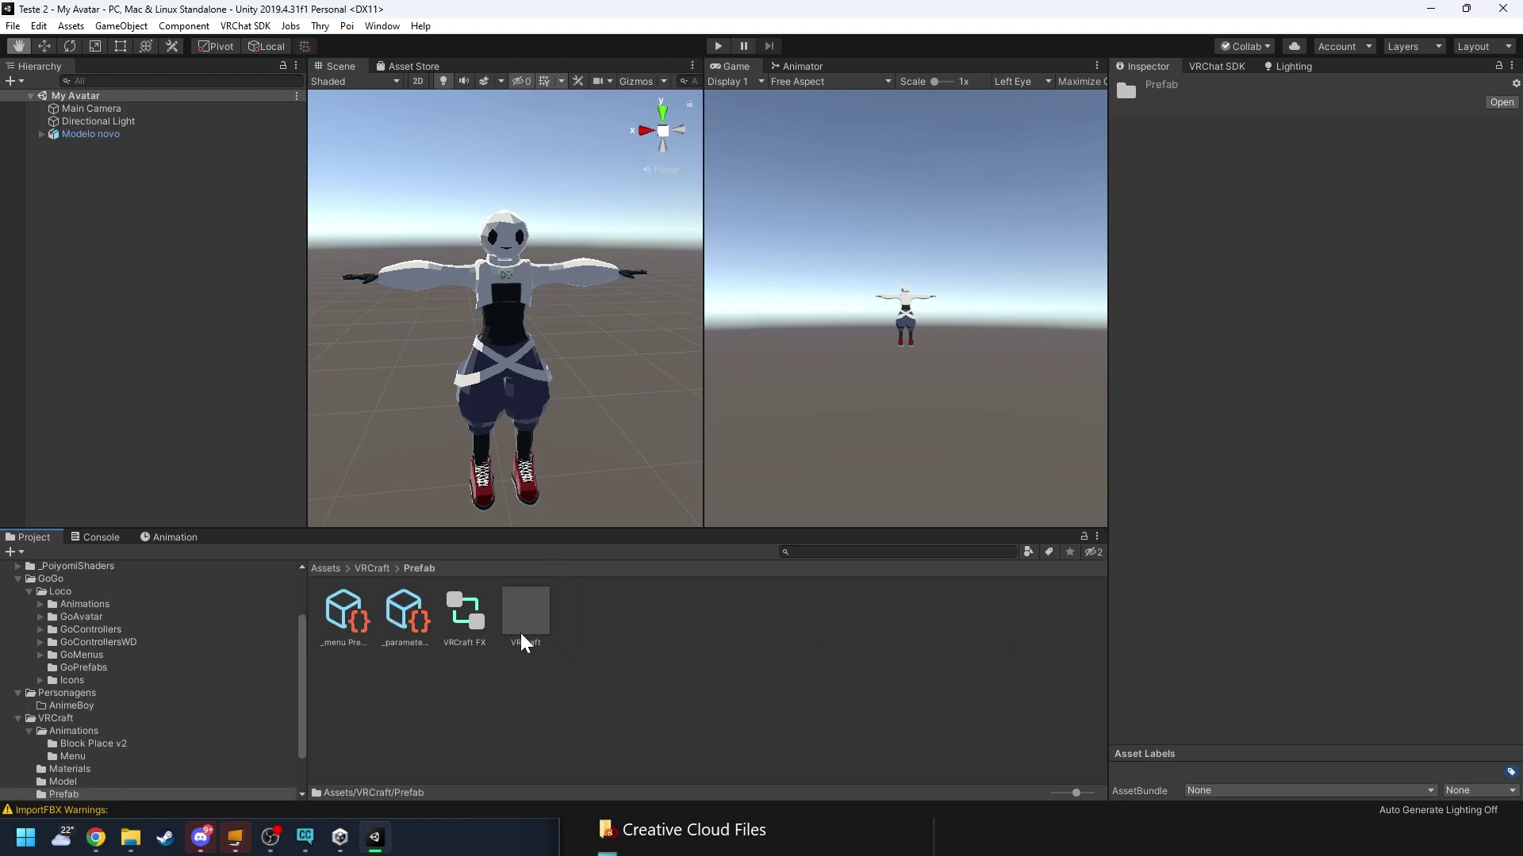
left_click_drag(534, 611, 576, 607)
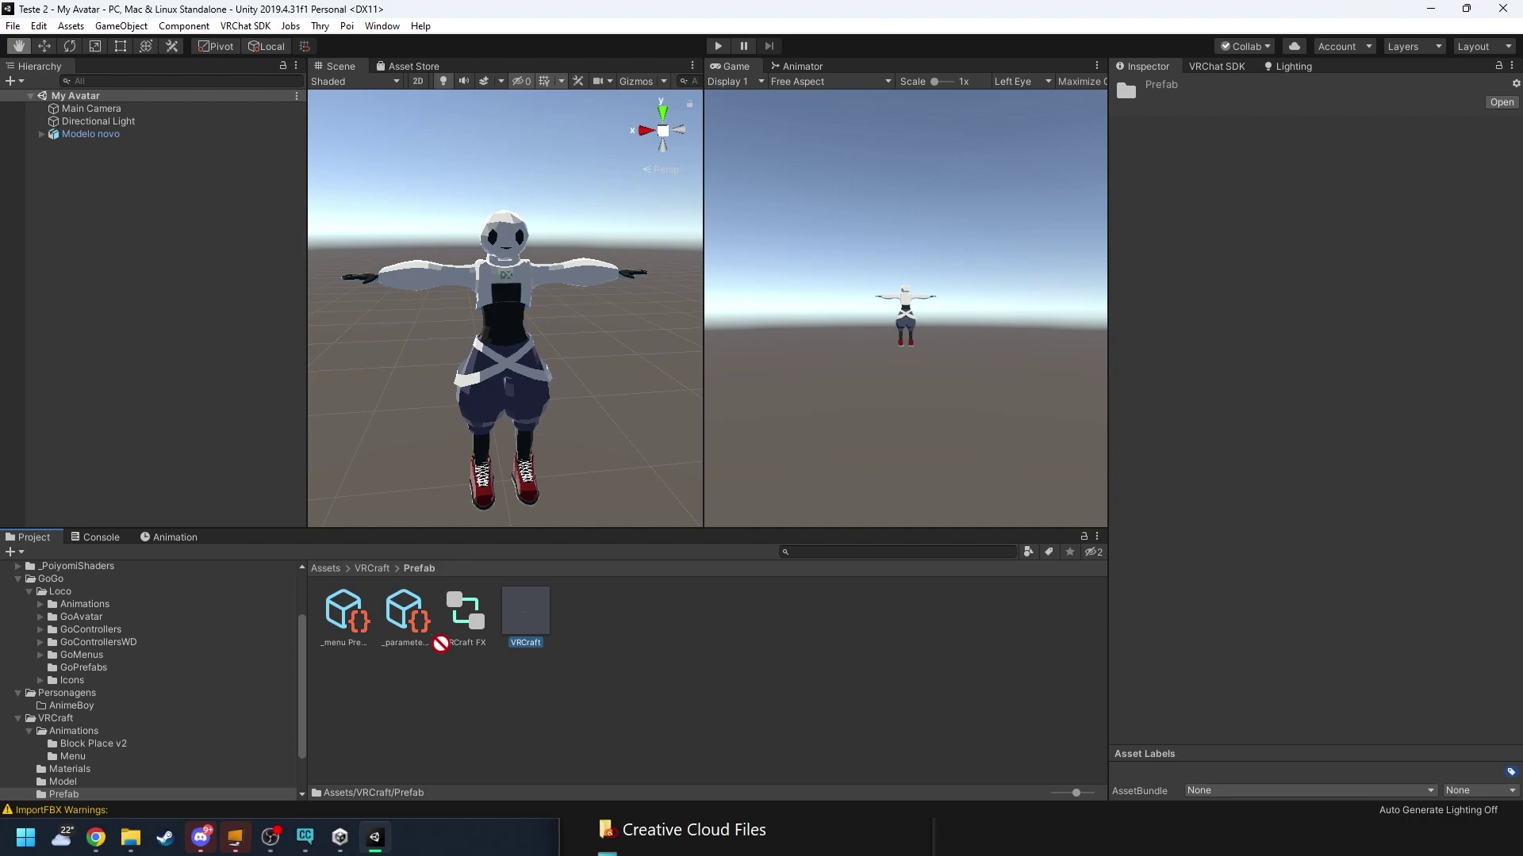
left_click_drag(441, 644, 97, 300)
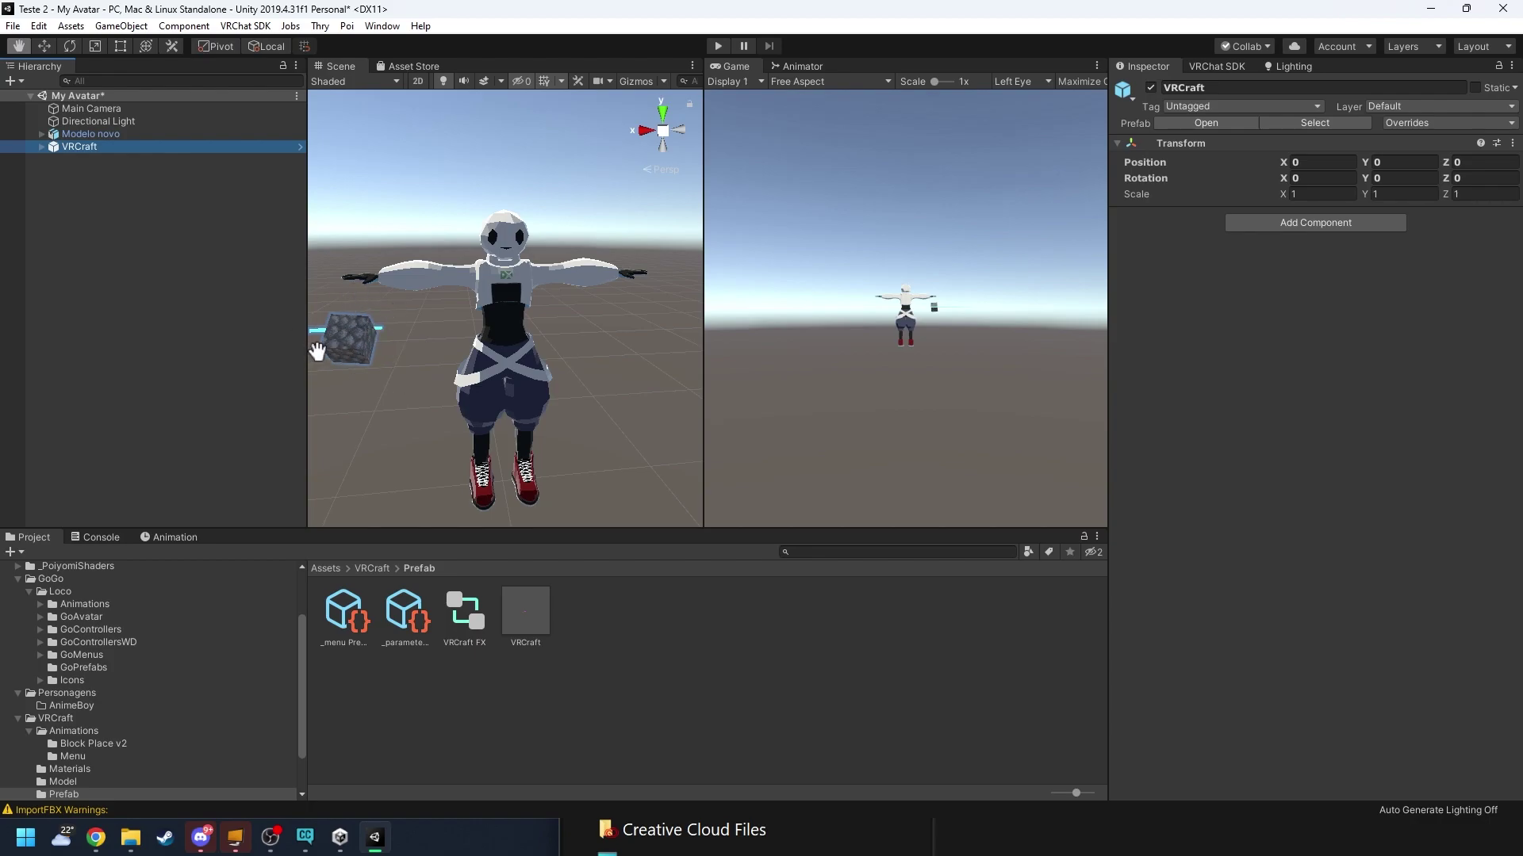
Step: Make the VRCraft object a child of the "Modelo novo" avatar and unpack its prefab
left_click(41, 134)
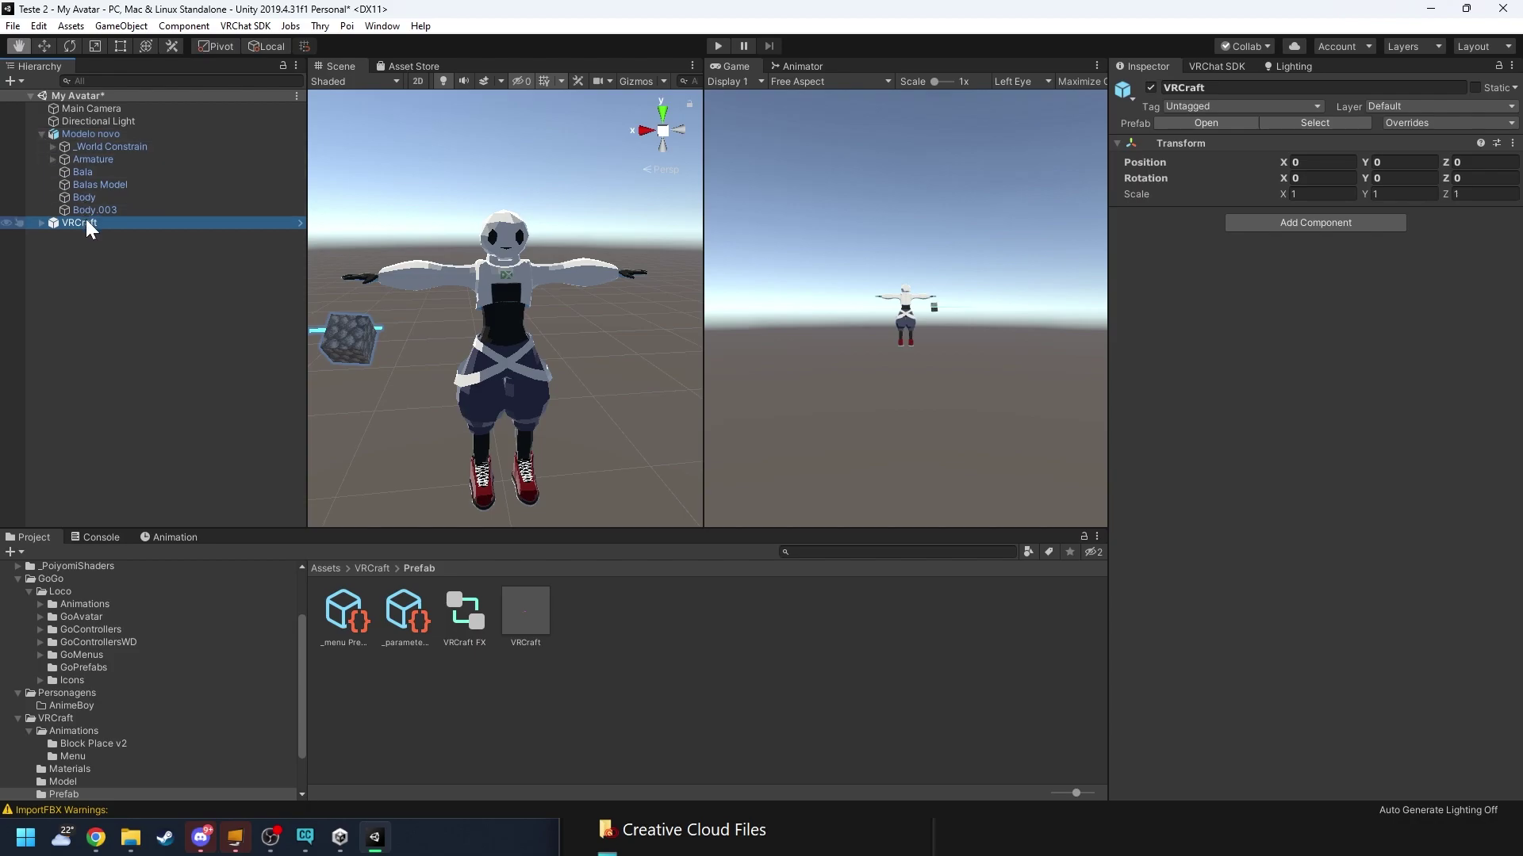
left_click_drag(86, 220, 99, 136)
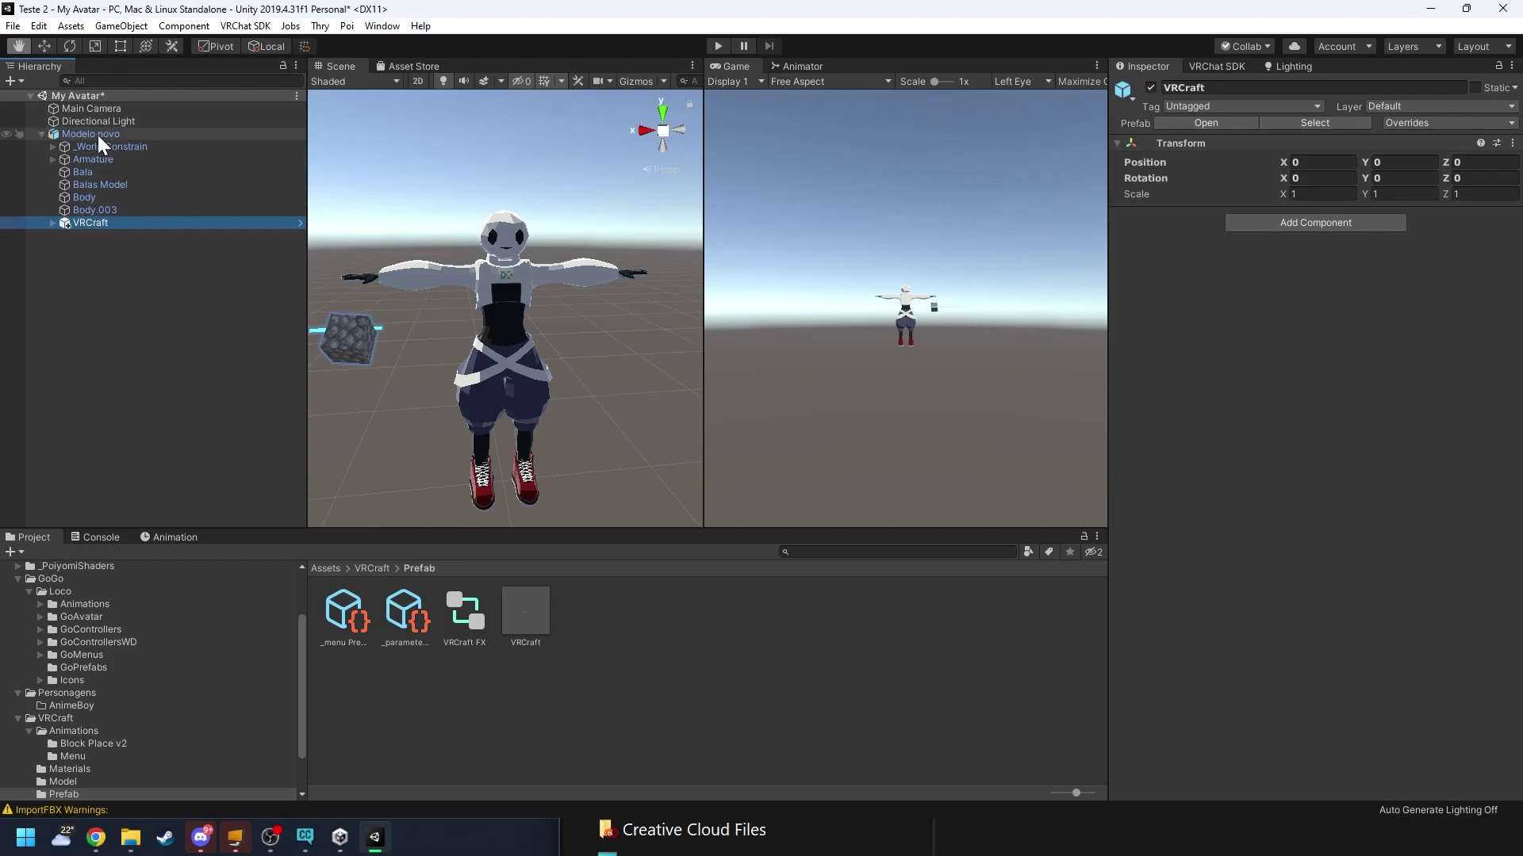
right_click(87, 225)
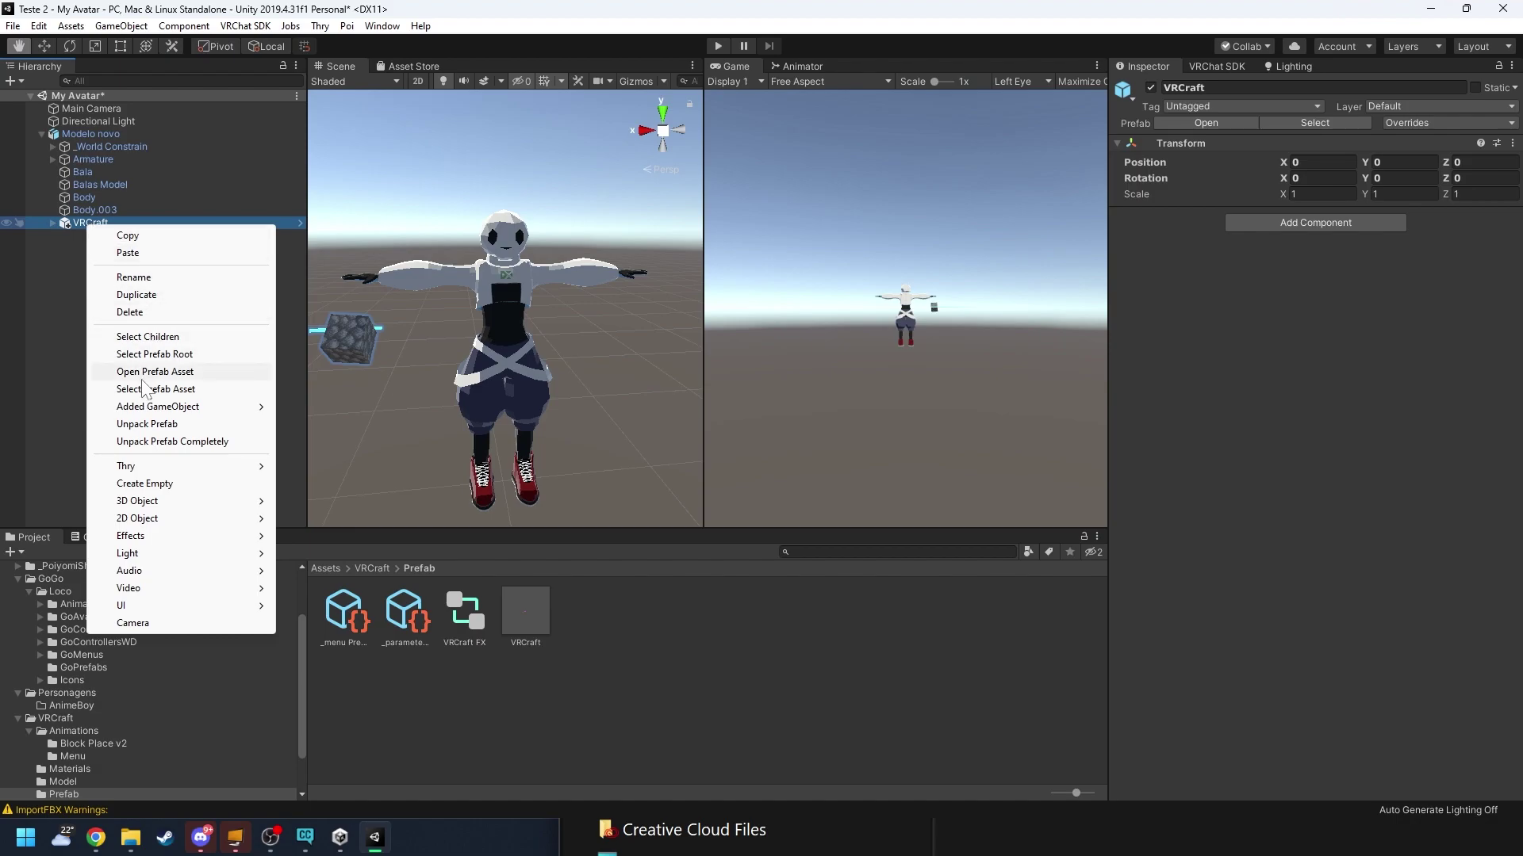
left_click(165, 427)
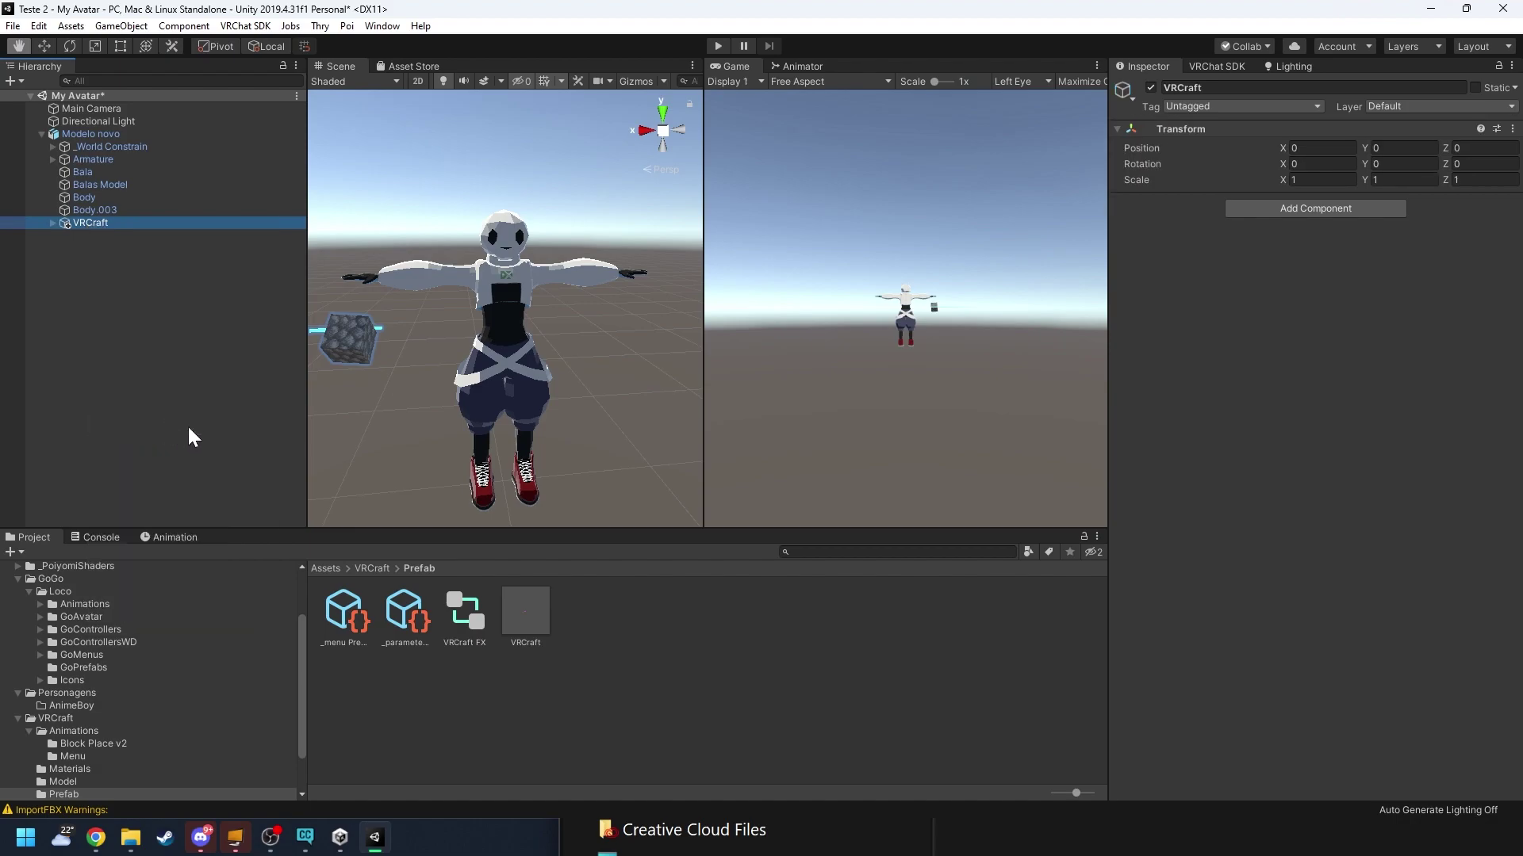
Step: Parent VRCraft's "Put in the Hip" object to the Hips bone of the avatar's Armature
left_click(52, 223)
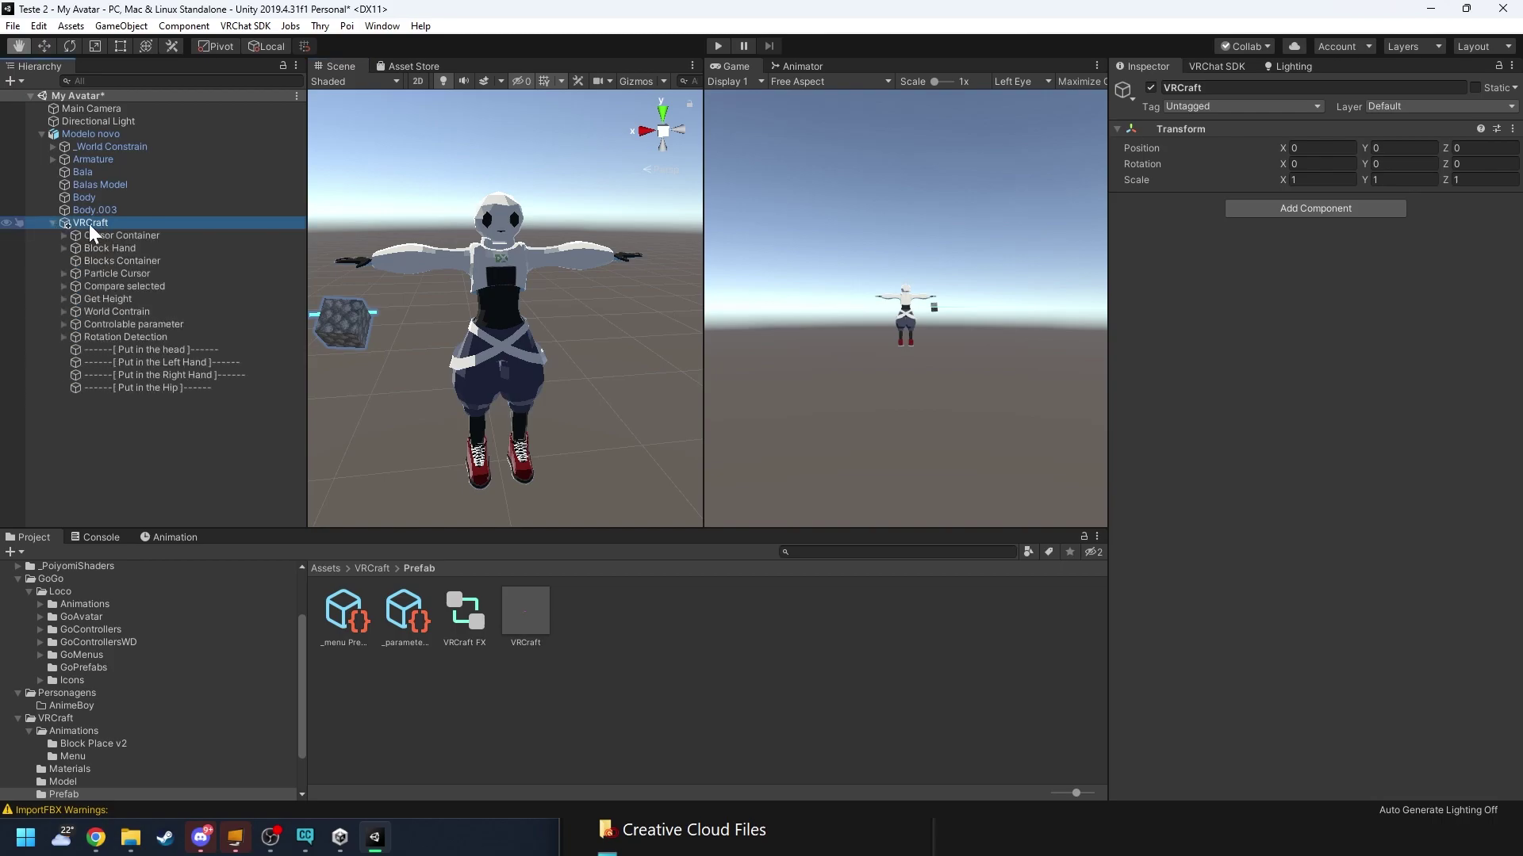
left_click(53, 159)
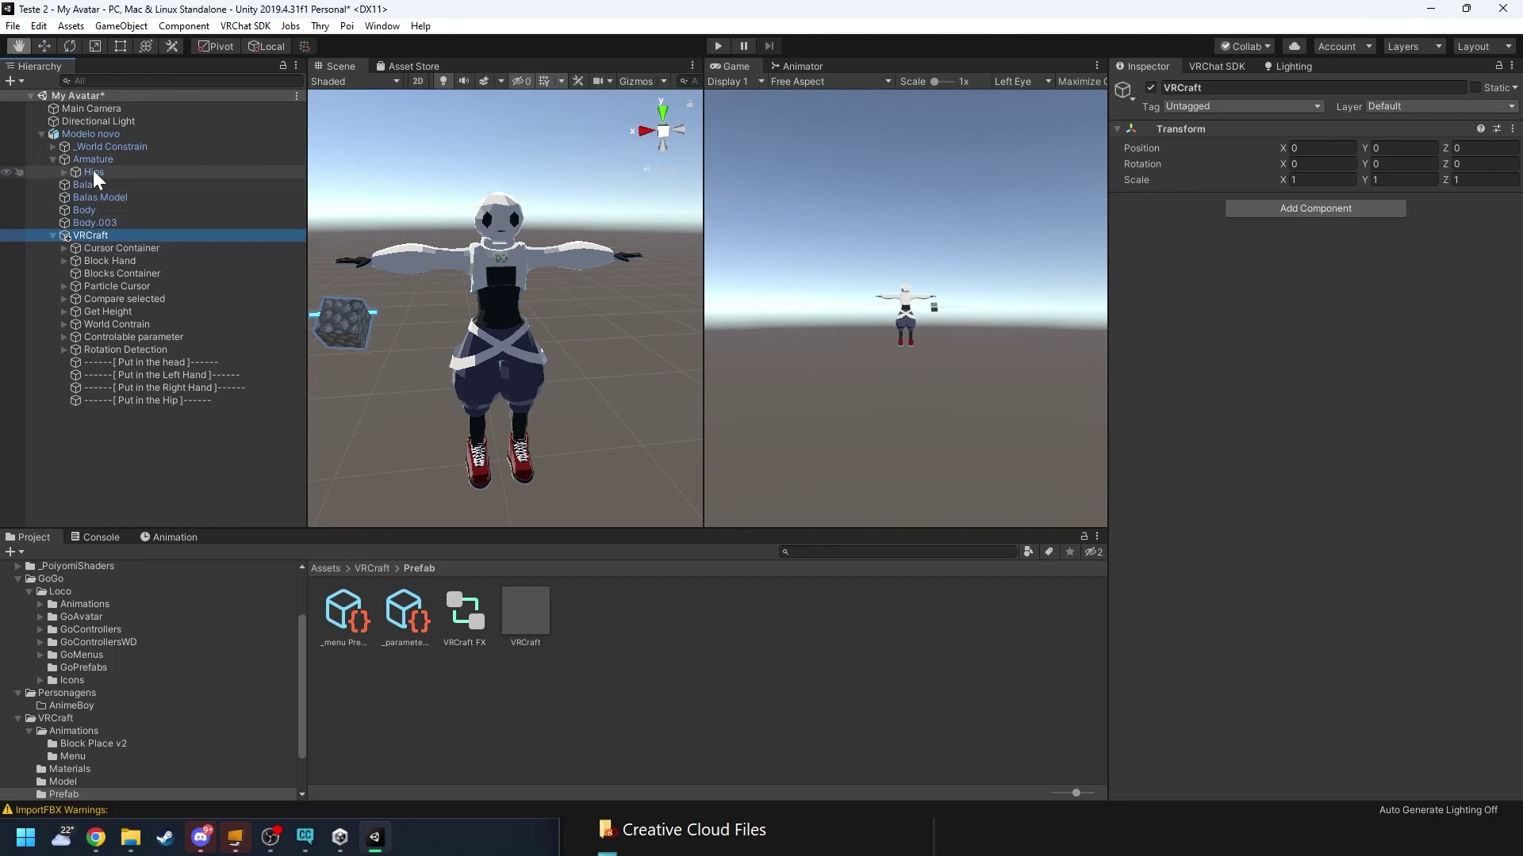
left_click(65, 172)
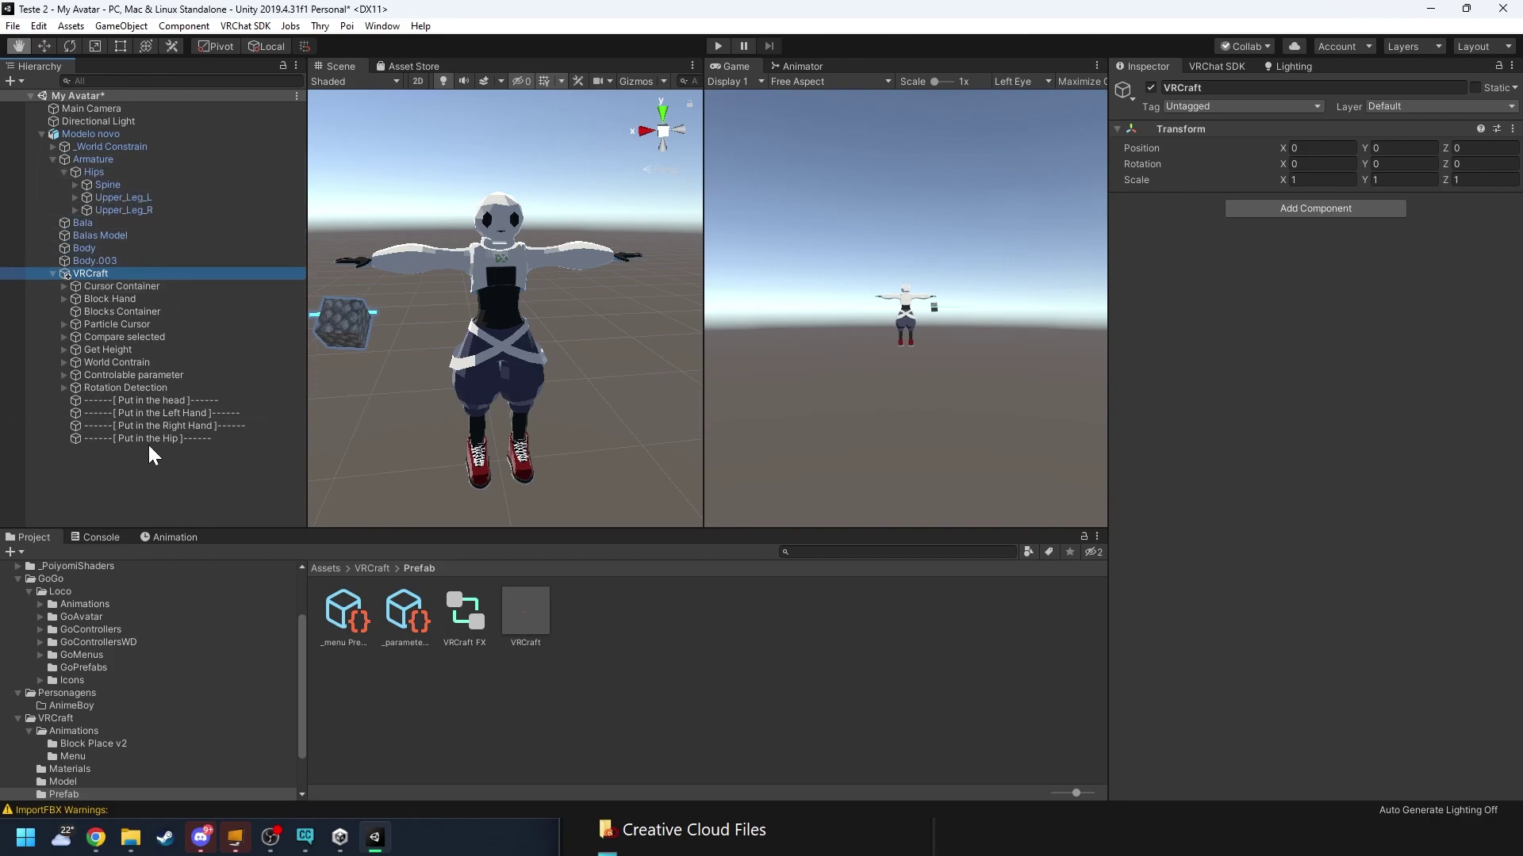
left_click_drag(147, 442, 88, 173)
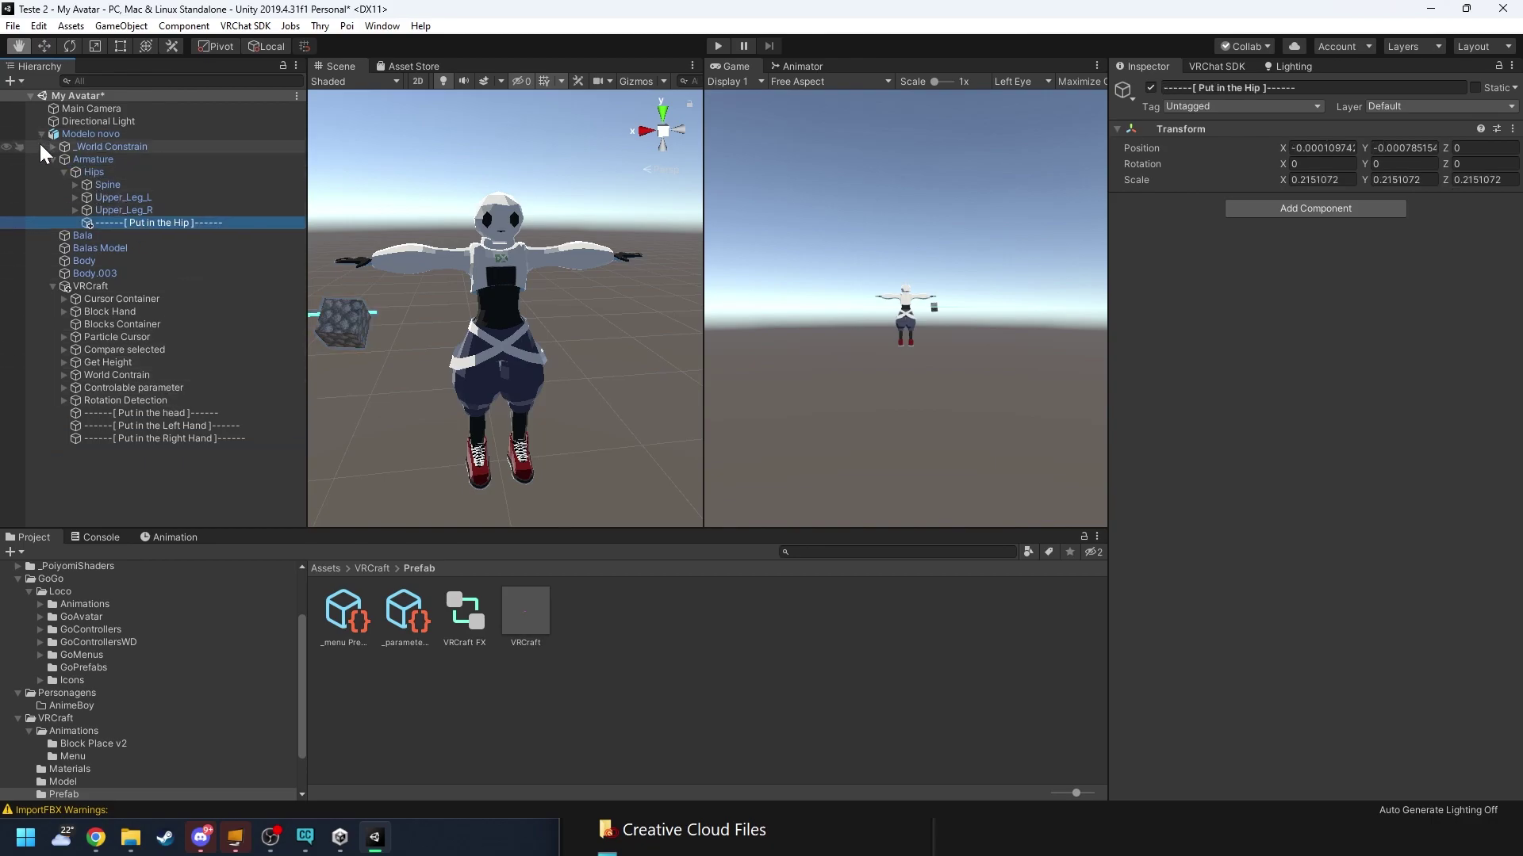
Step: Parent VRCraft's "Put in the head" object to the Head bone, under Spine, Chest and Neck
left_click(76, 185)
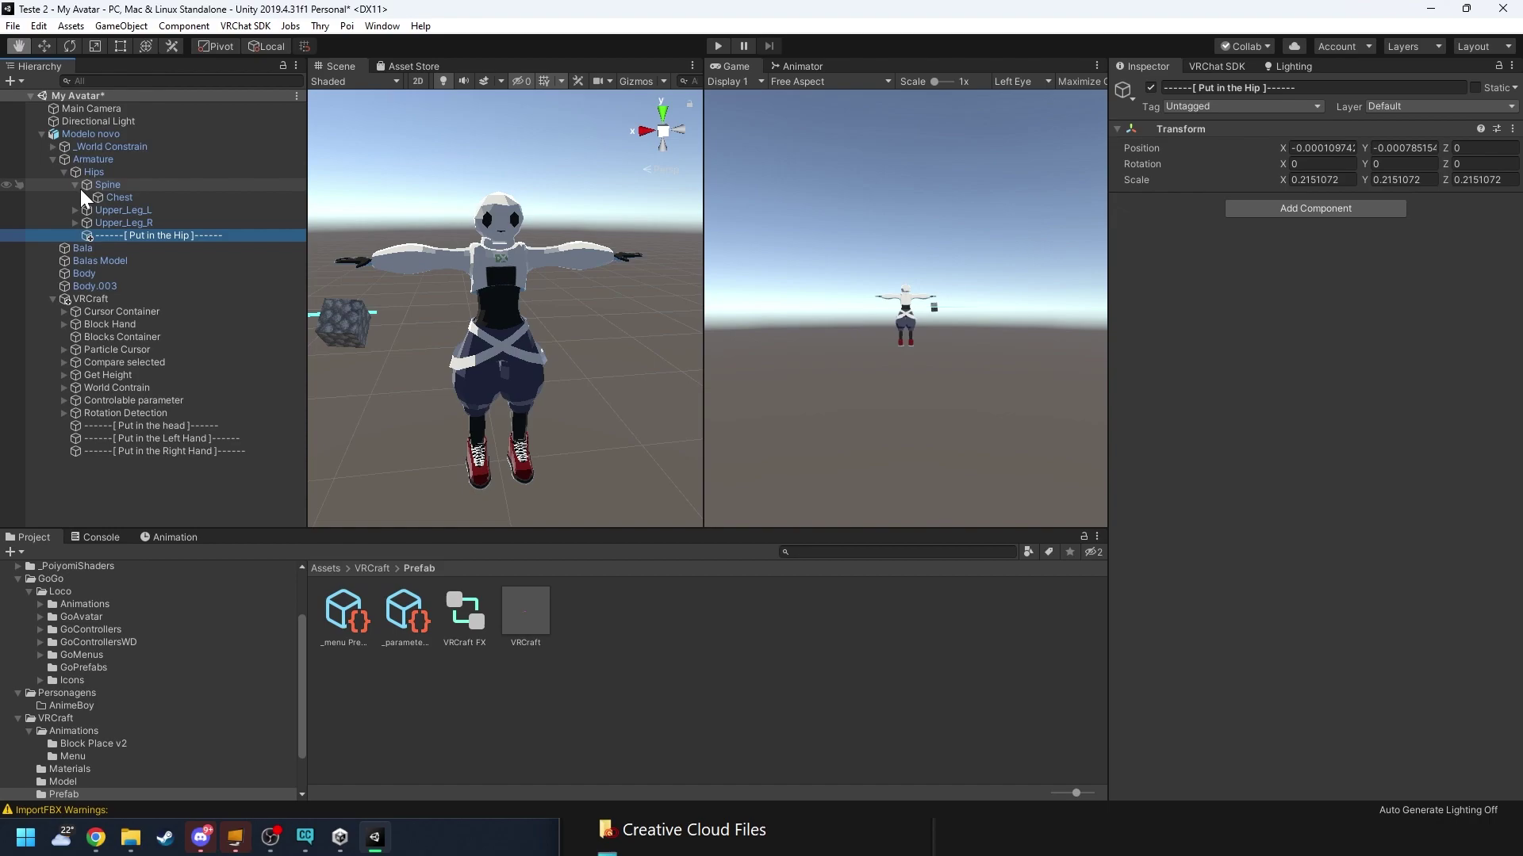
left_click(88, 197)
left_click(97, 209)
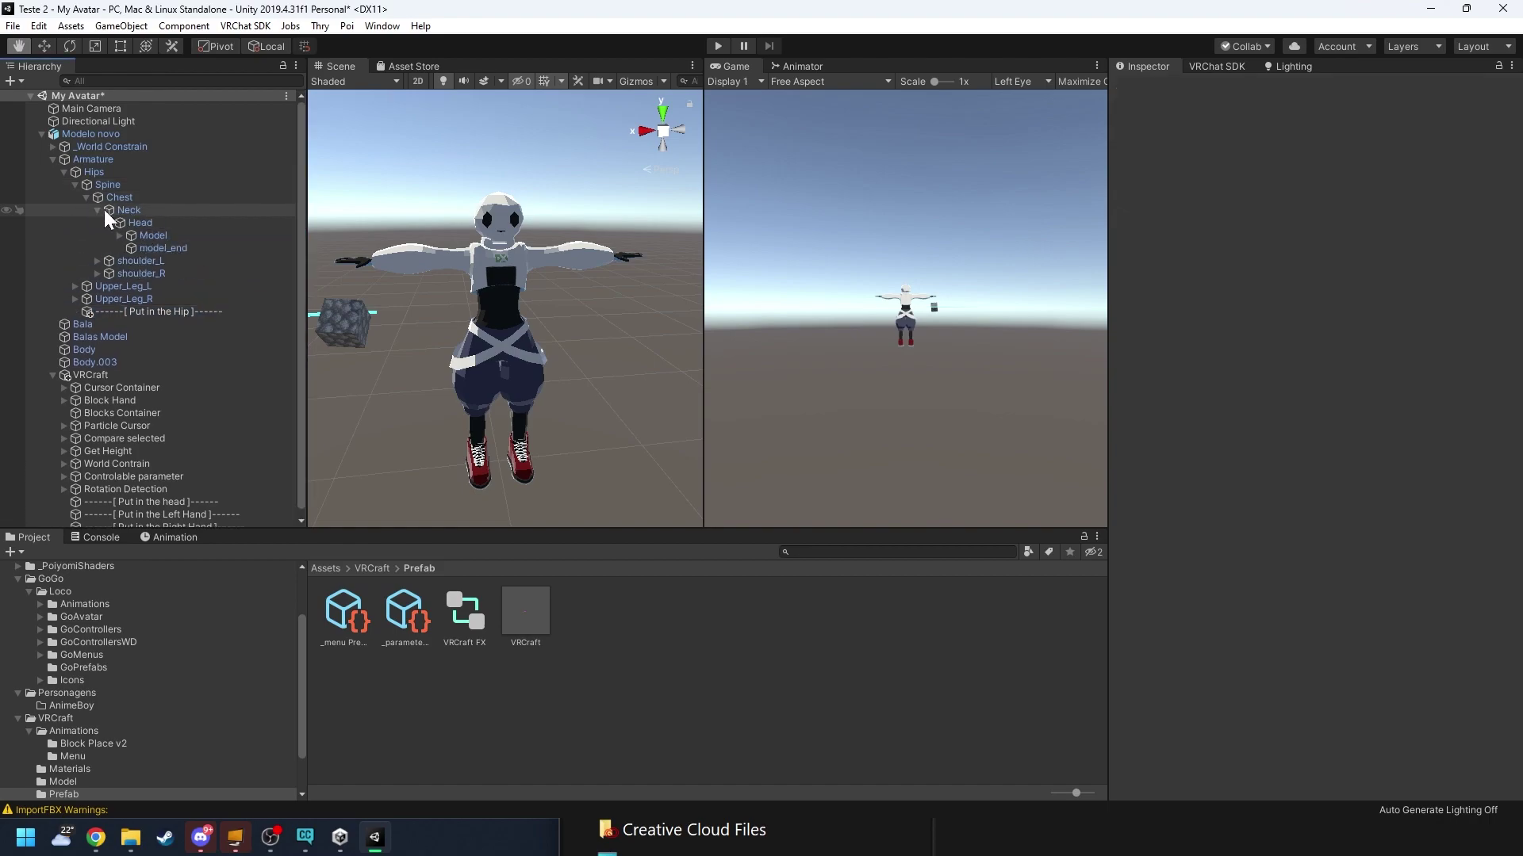
left_click(140, 222)
scroll(174, 397, "down", 1)
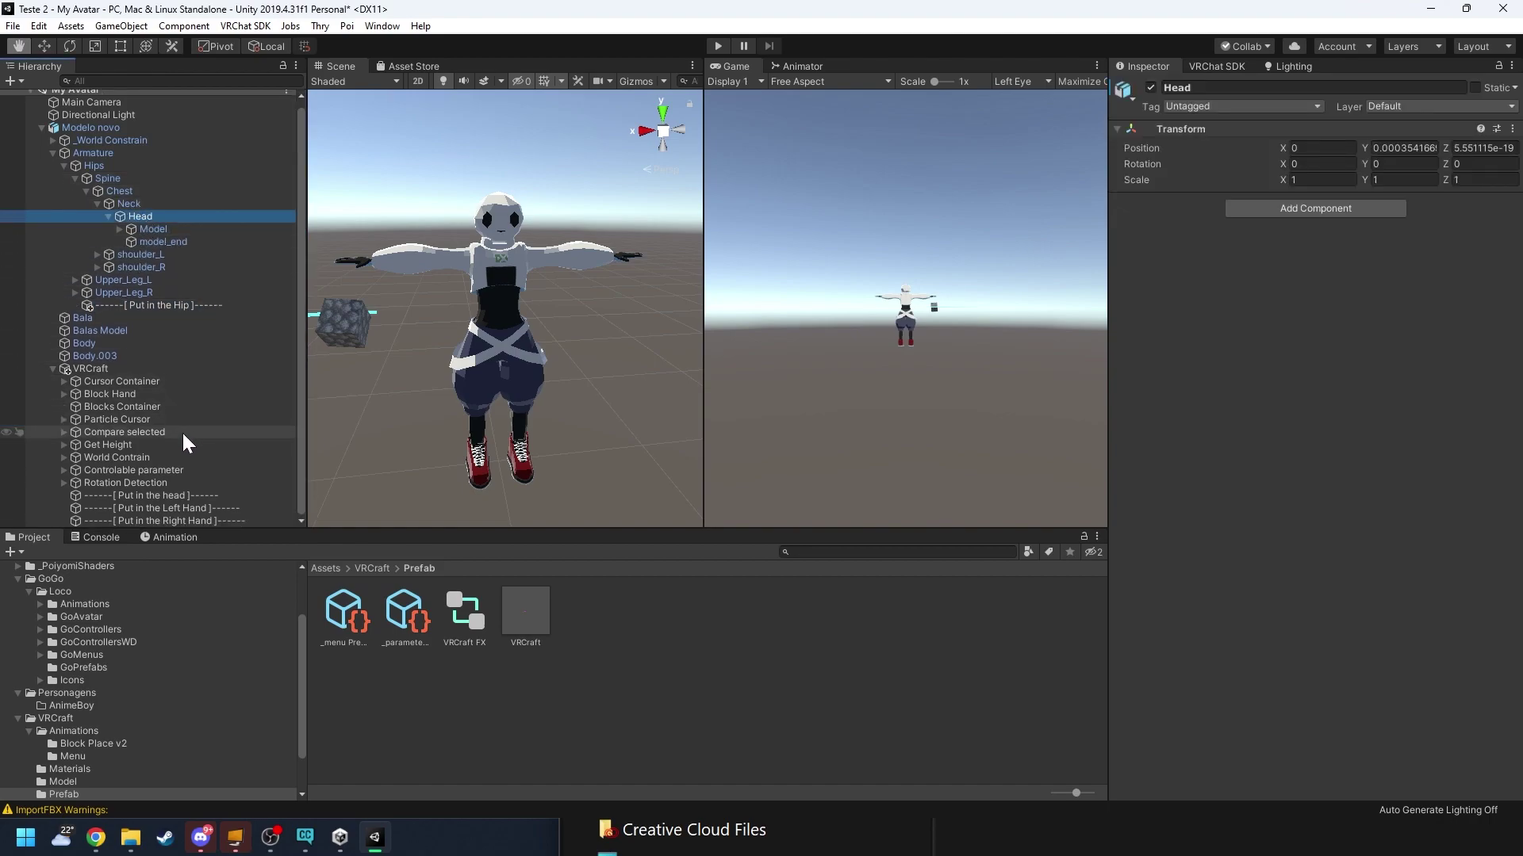
left_click_drag(143, 495, 143, 217)
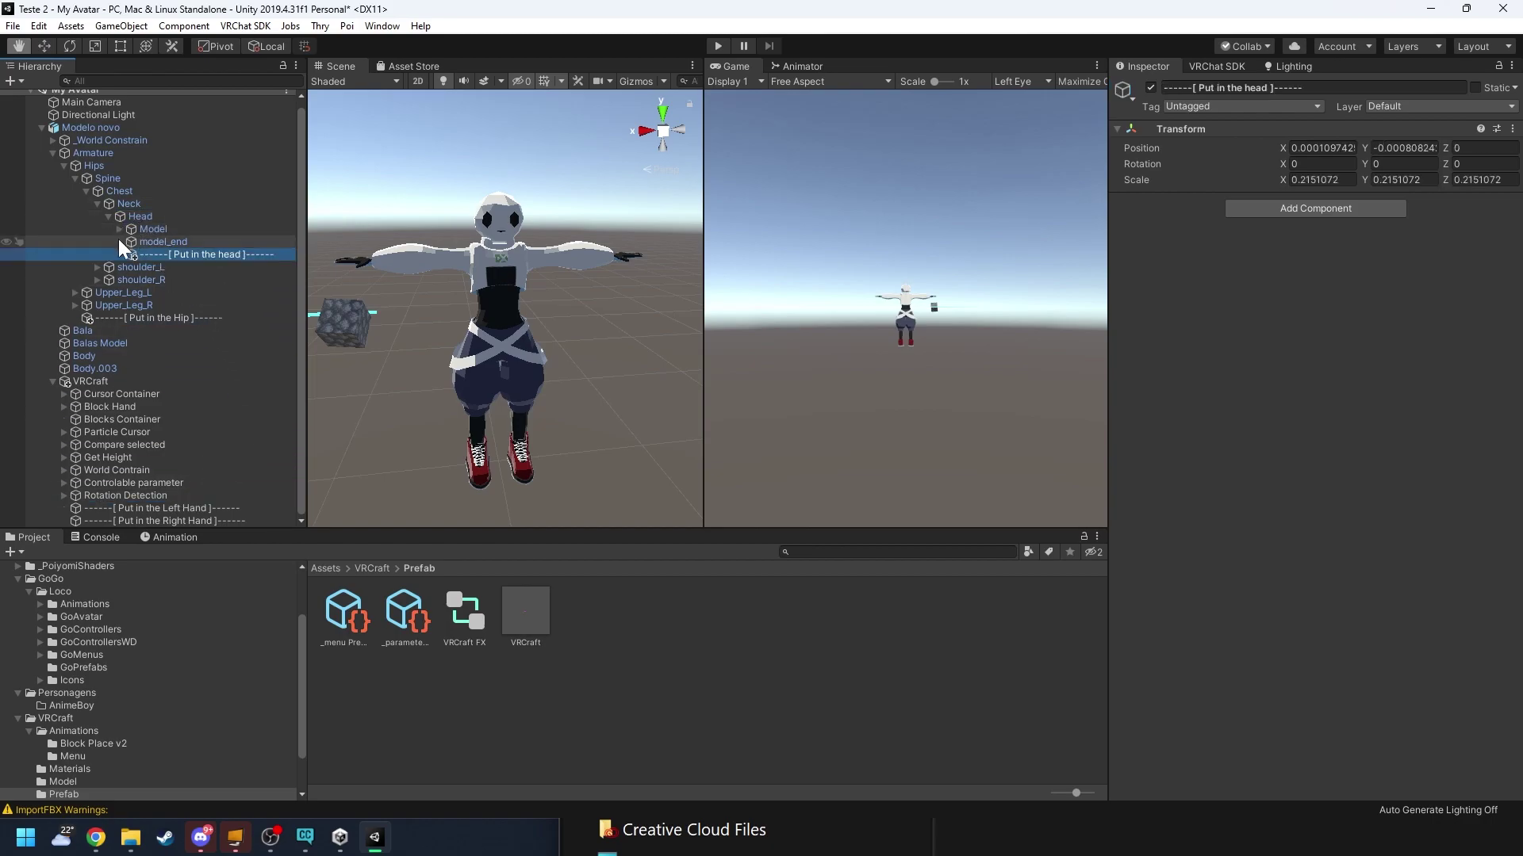
Step: Parent VRCraft's "Put in the Left Hand" object to the hand_L bone at the end of the left arm chain
left_click(97, 268)
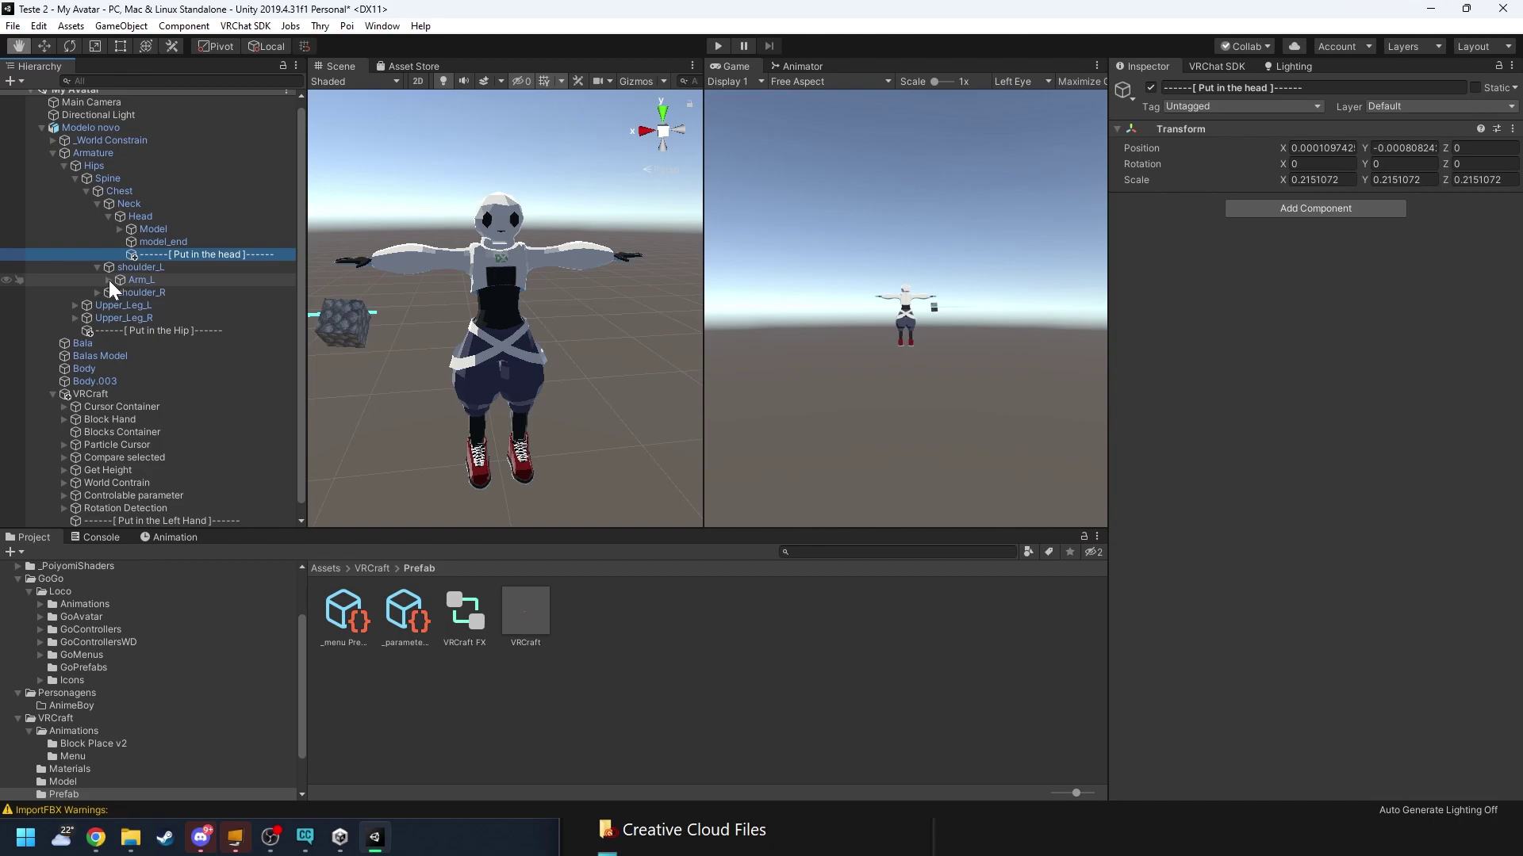
left_click(109, 280)
left_click(121, 293)
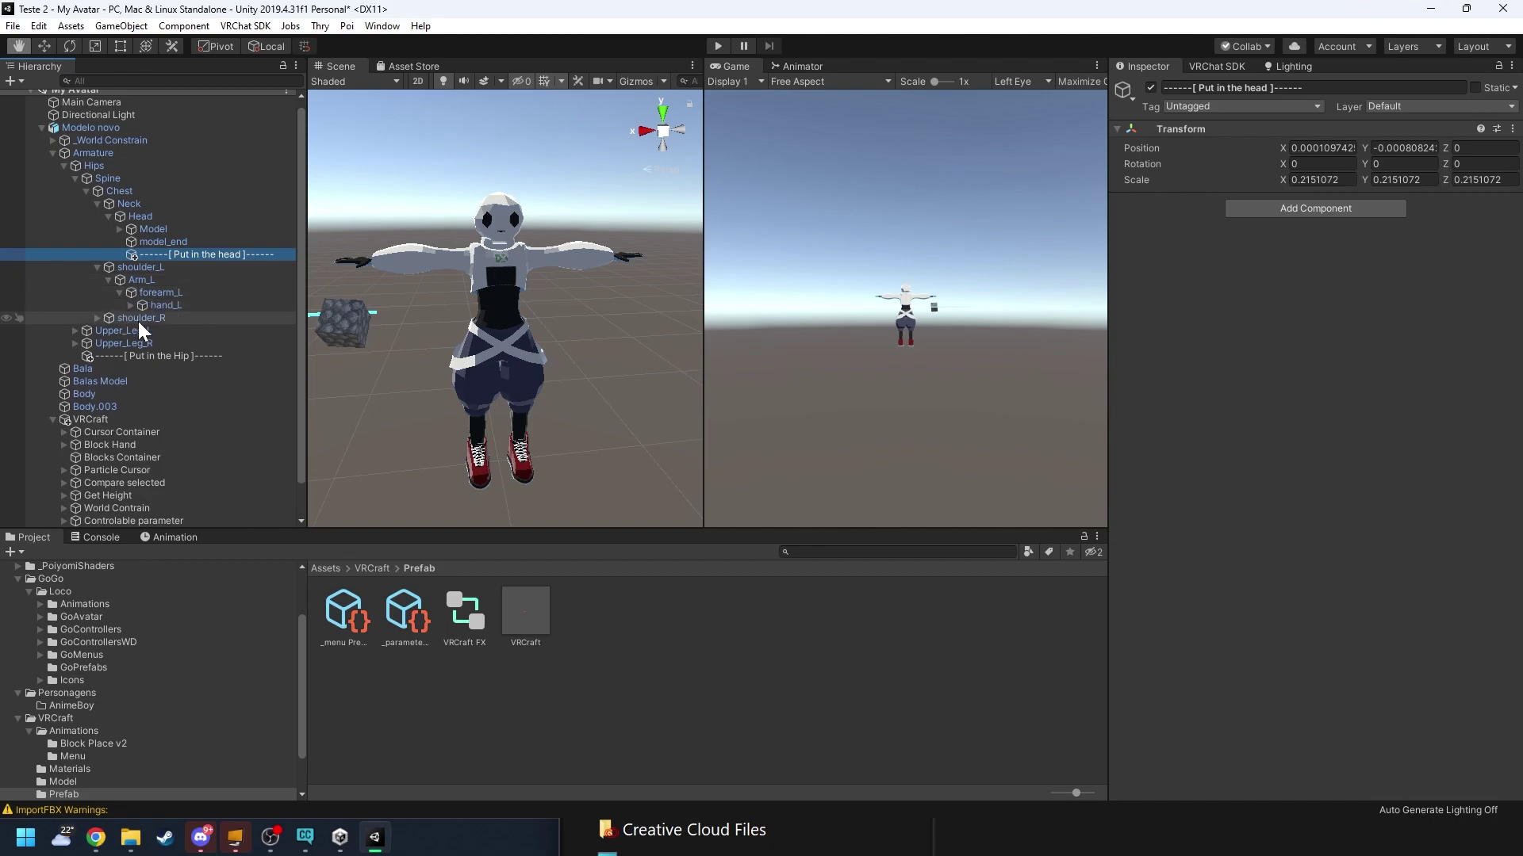
left_click(125, 307)
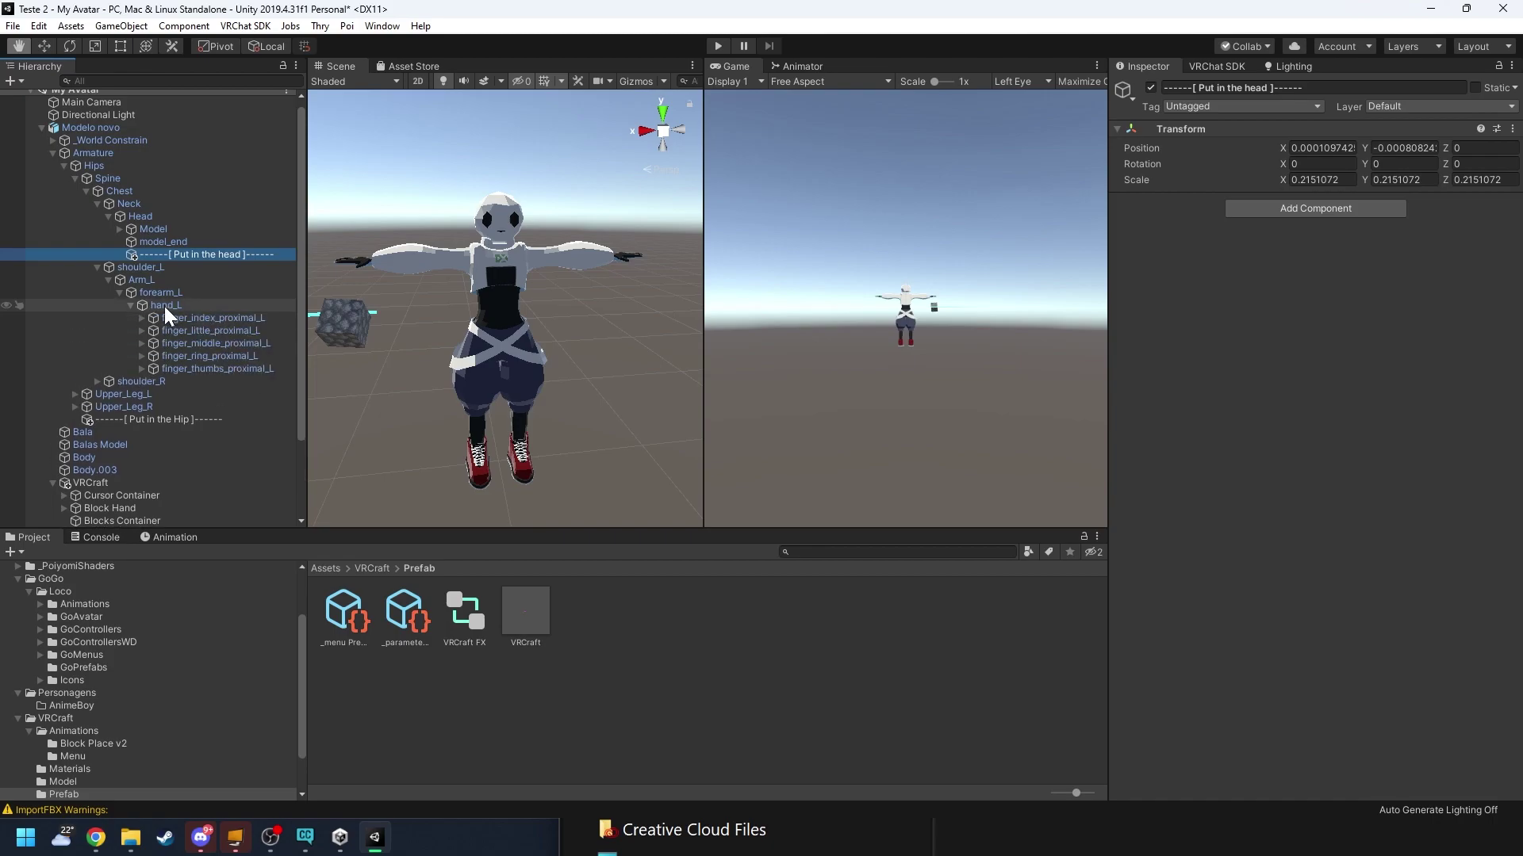
left_click(163, 305)
scroll(144, 376, "down", 3)
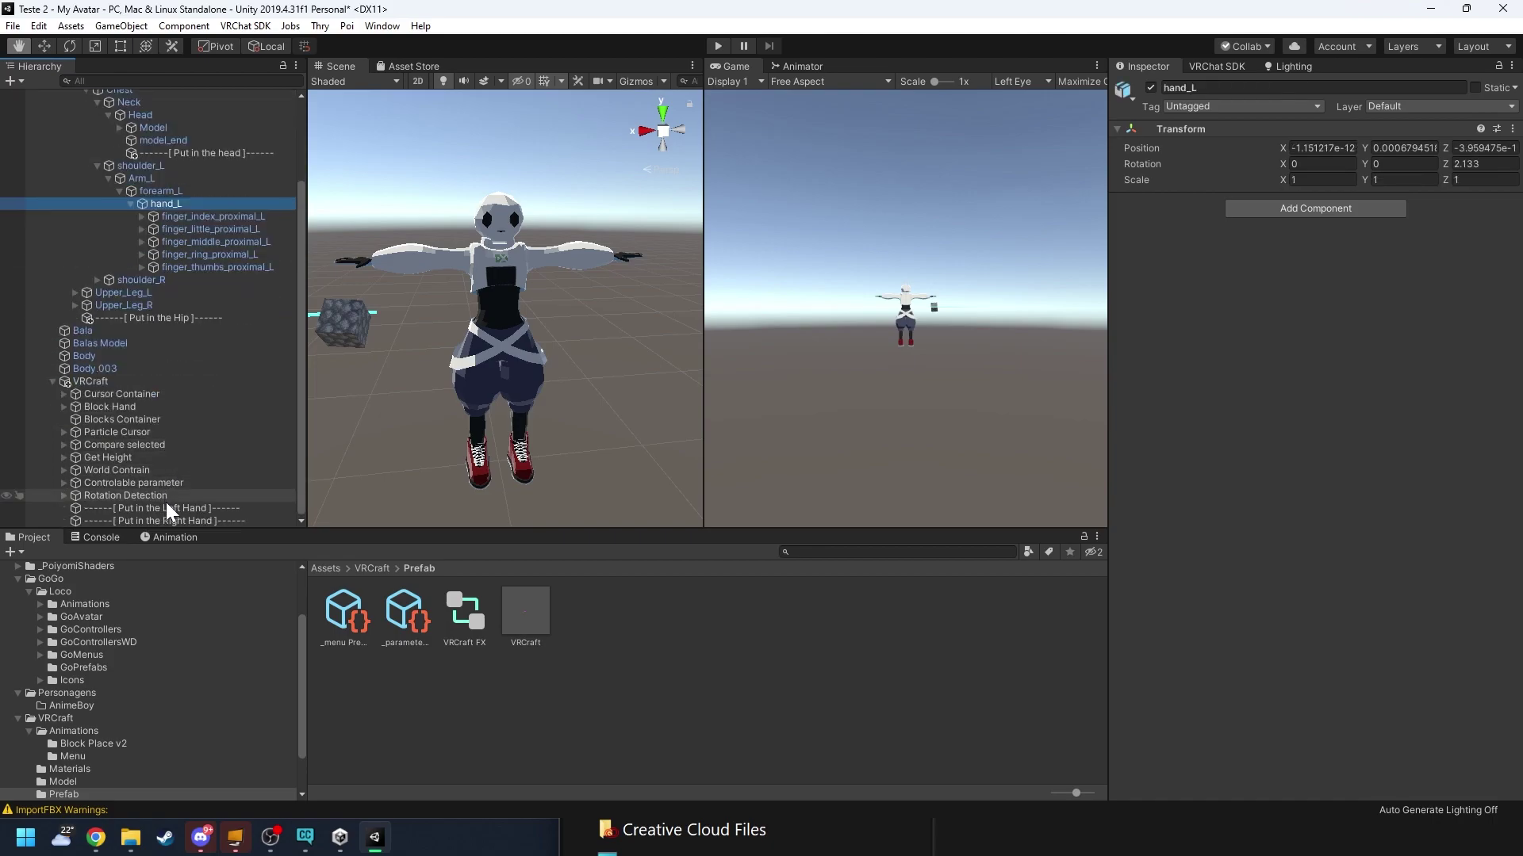
left_click_drag(167, 507, 165, 204)
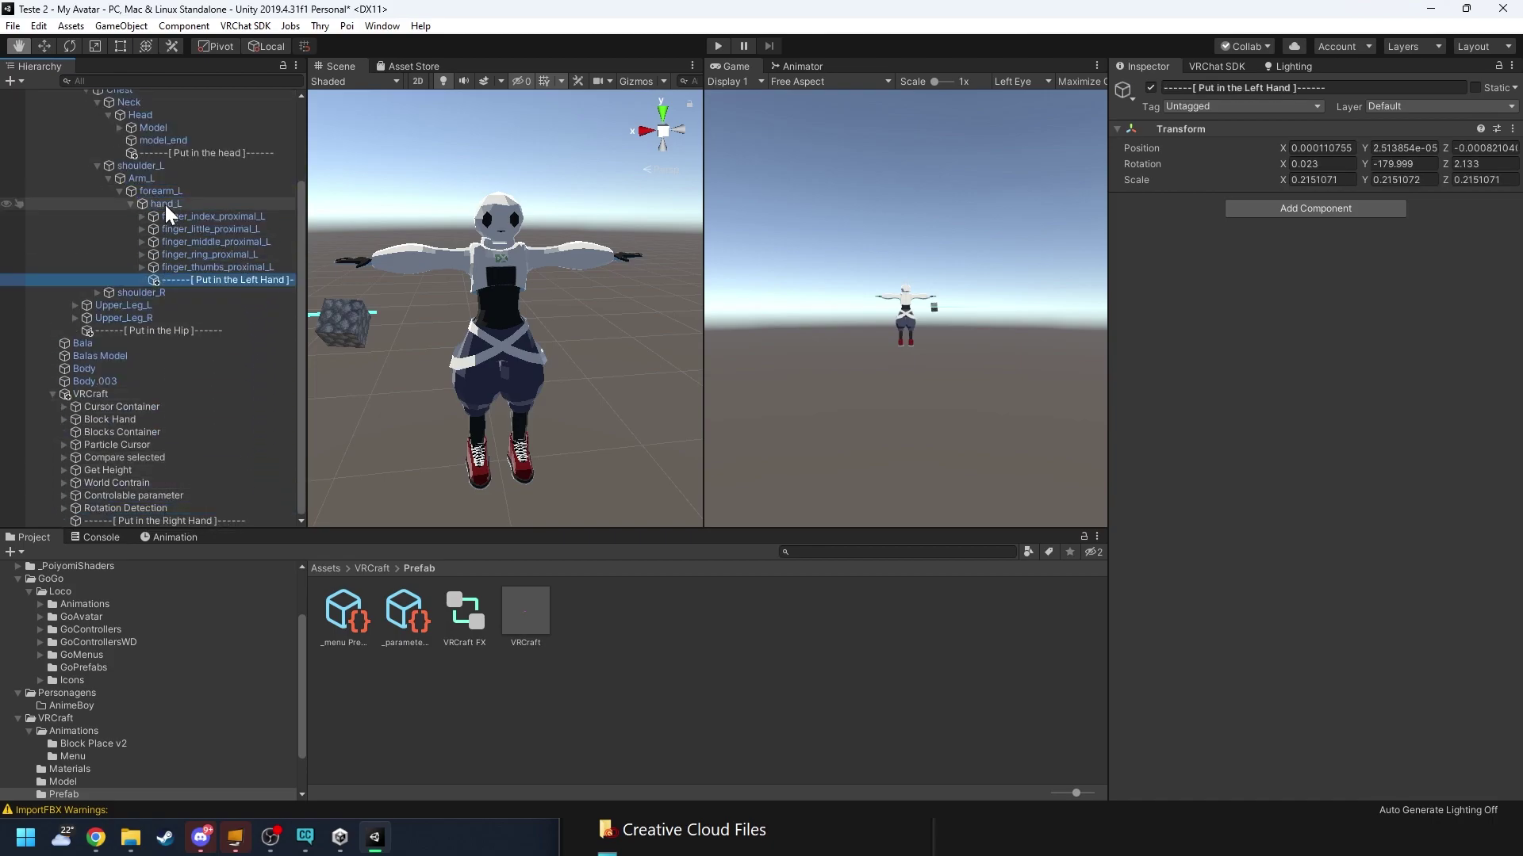
Step: Parent VRCraft's "Put in the Right Hand" object to the hand_R bone at the end of the right arm chain
left_click(97, 292)
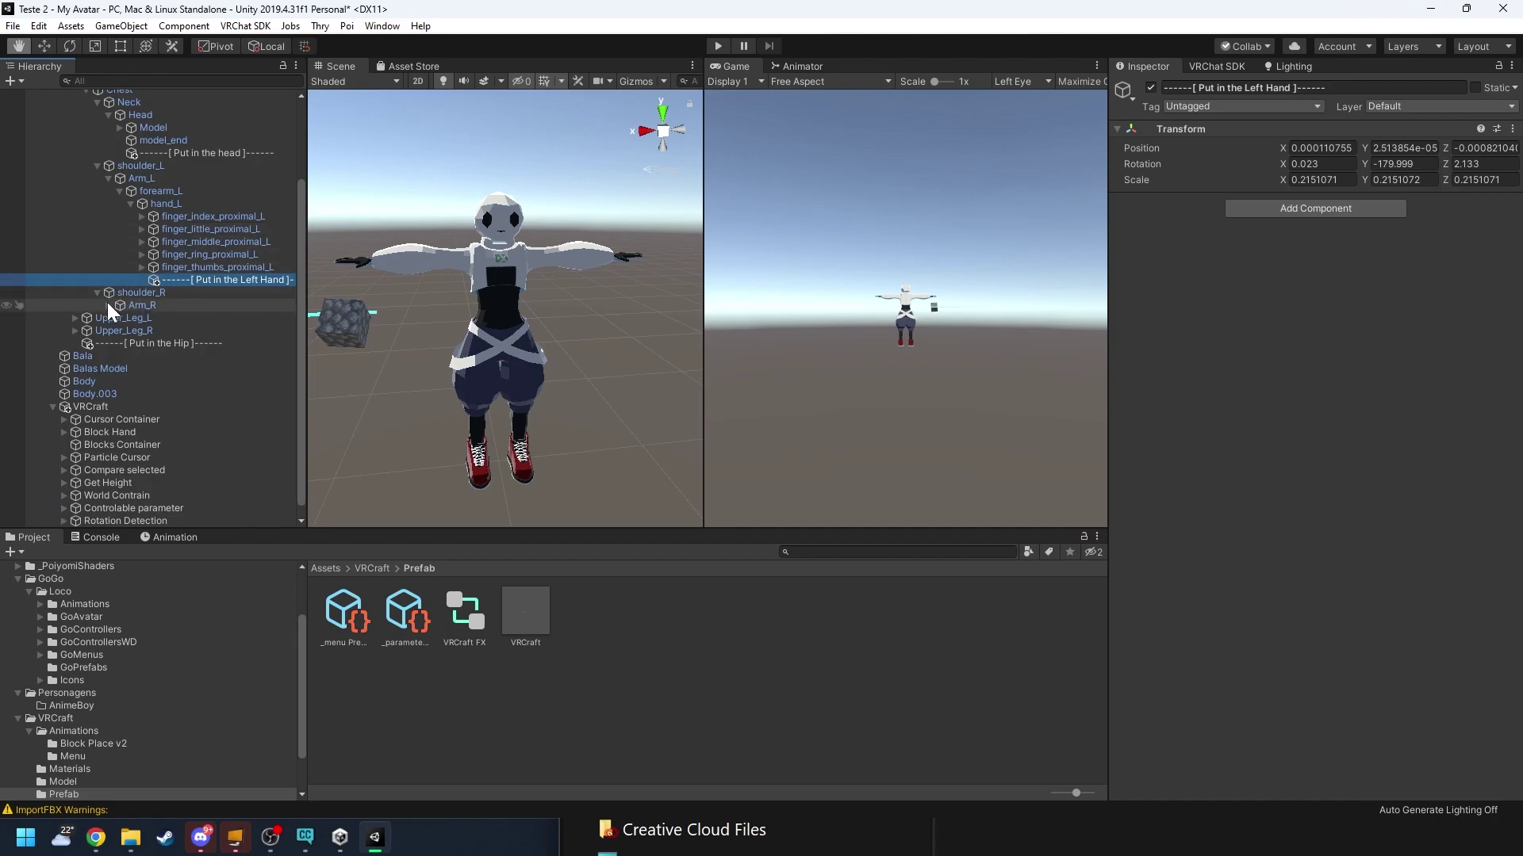
left_click(109, 305)
left_click(119, 318)
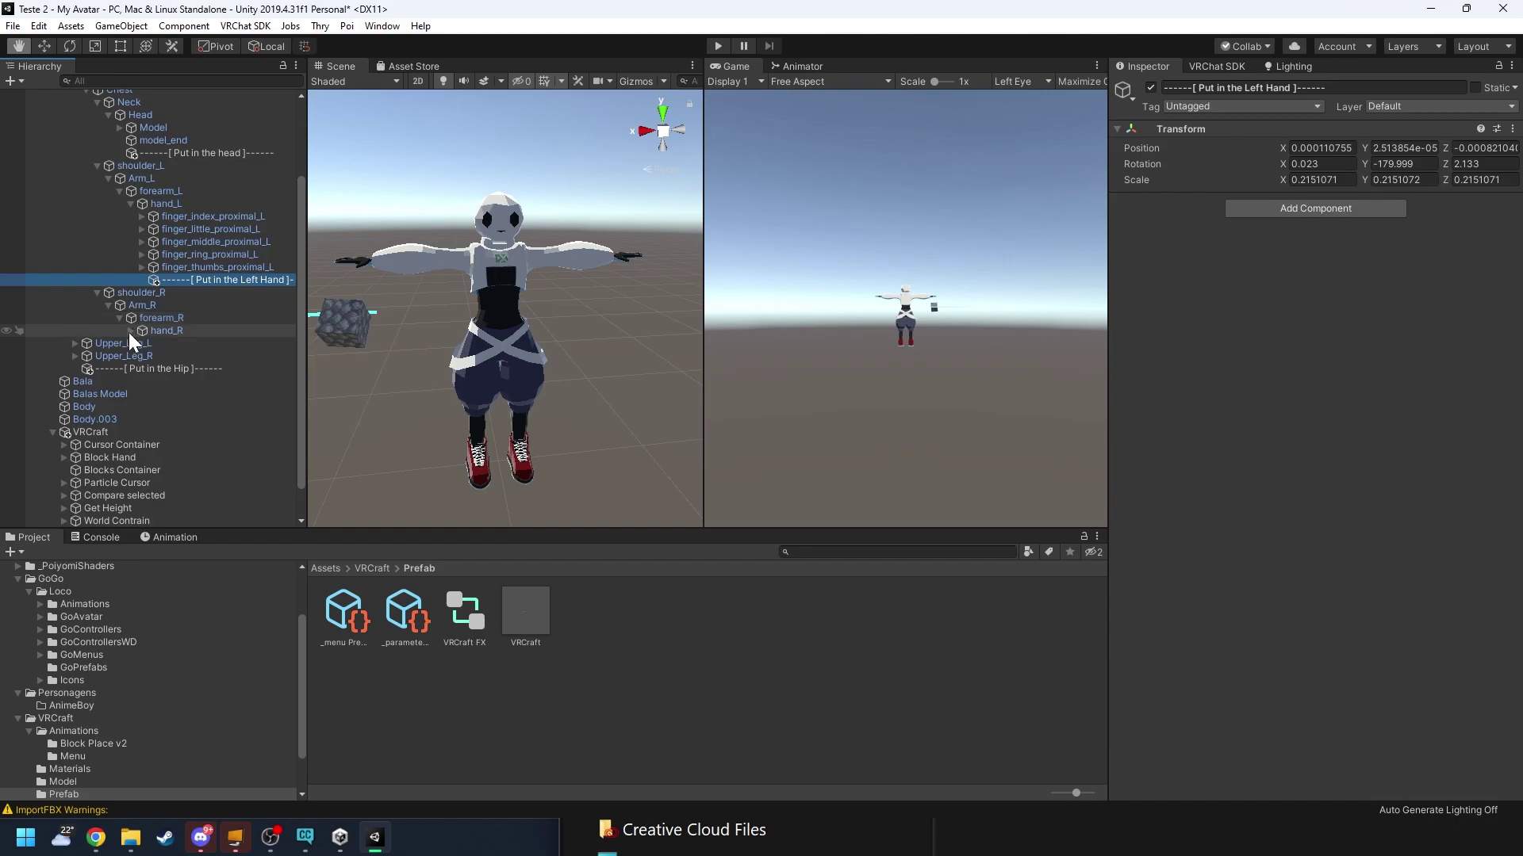
left_click(131, 331)
scroll(151, 341, "down", 3)
left_click_drag(193, 518, 162, 232)
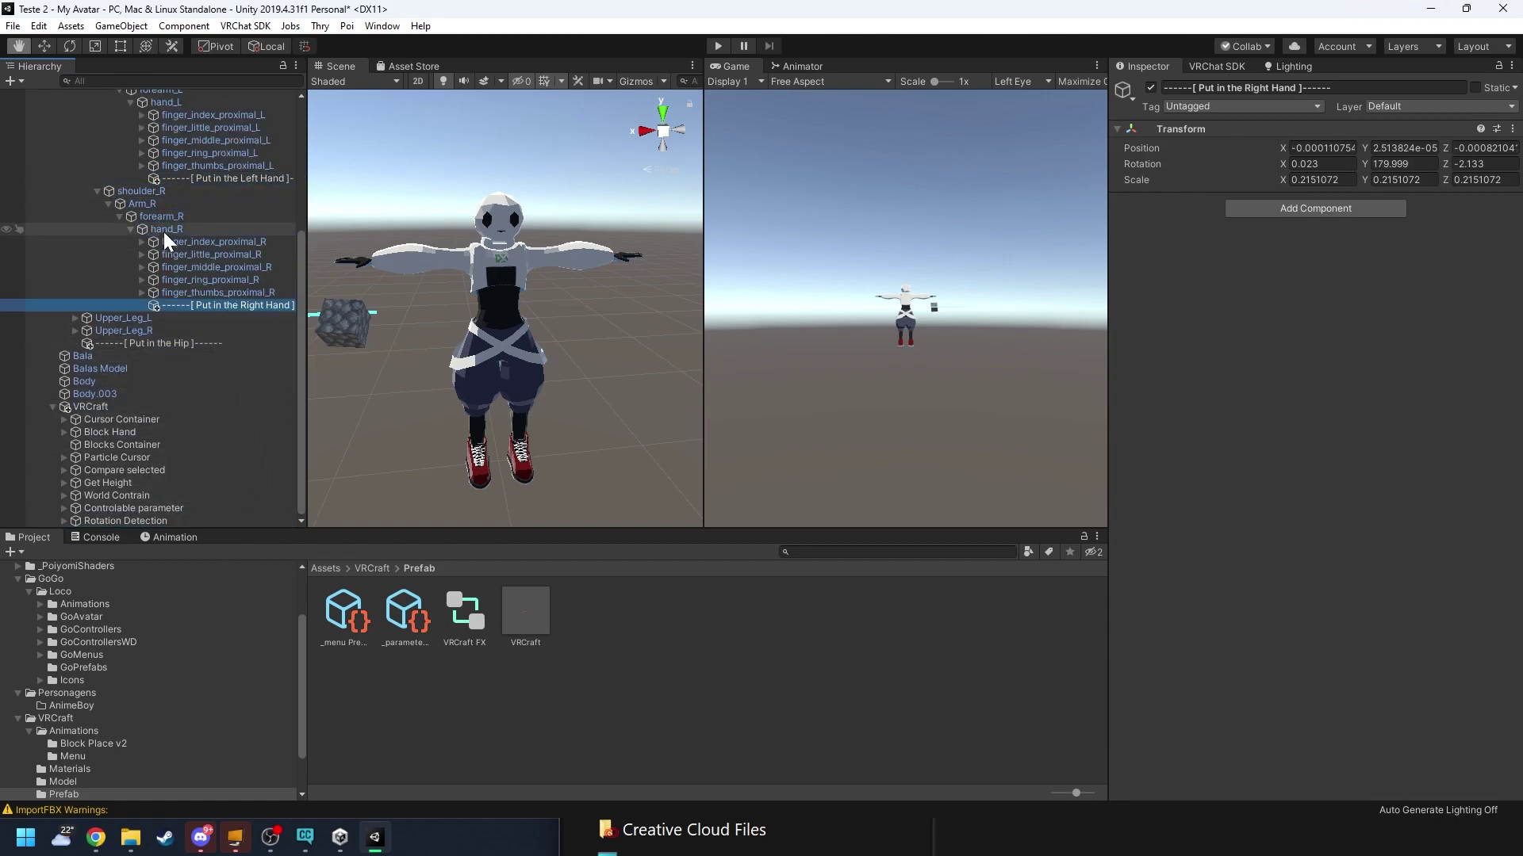
Step: Set the position of the "Put in the Right Hand" object to X 0, Y 0, Z 0
scroll(265, 331, "up", 3)
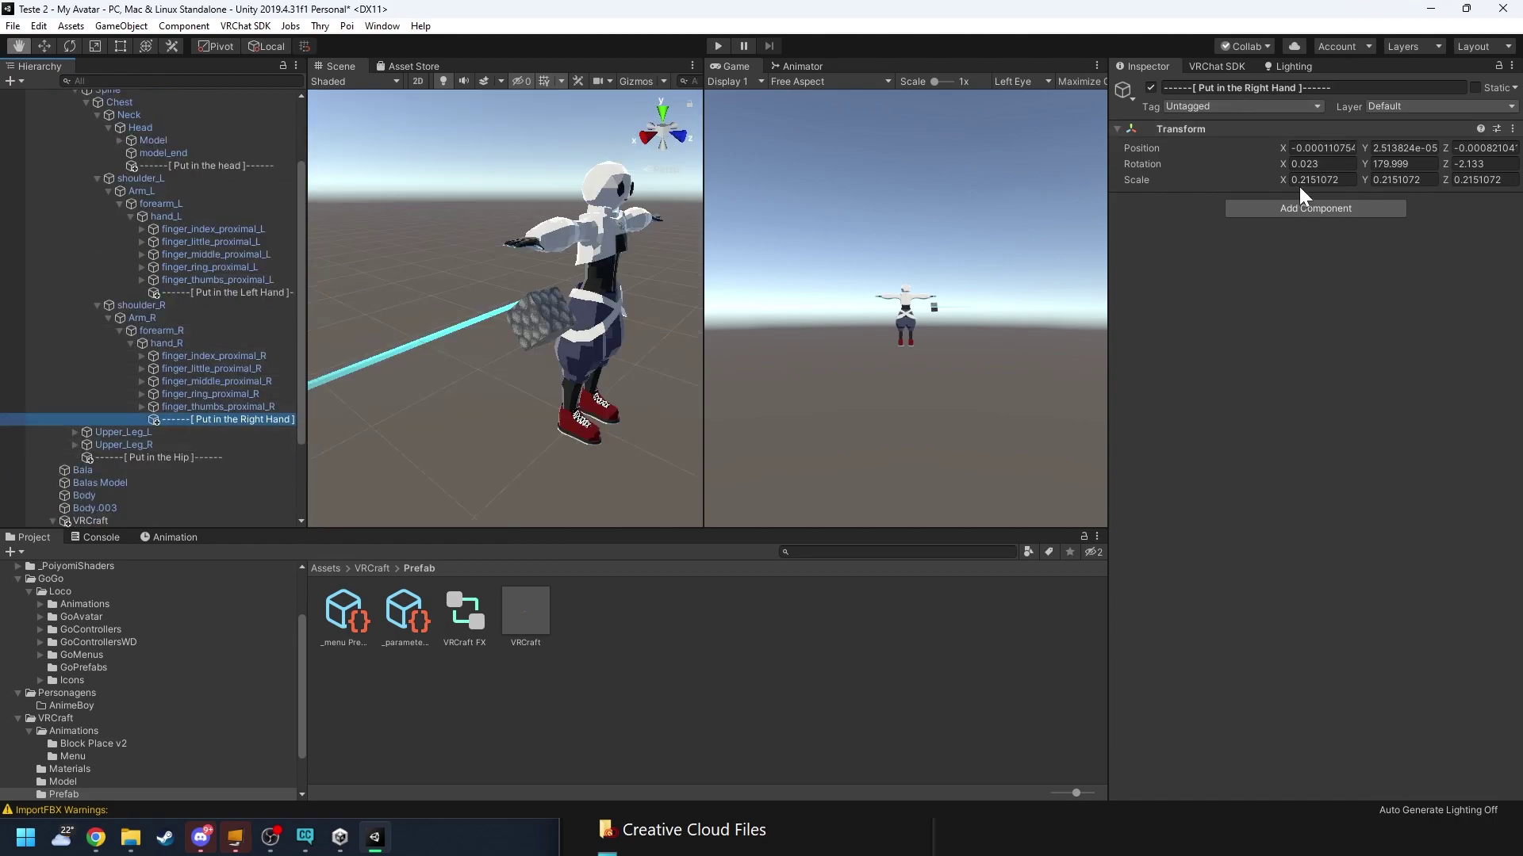
left_click(1323, 149)
type("0")
key("Tab")
type("0")
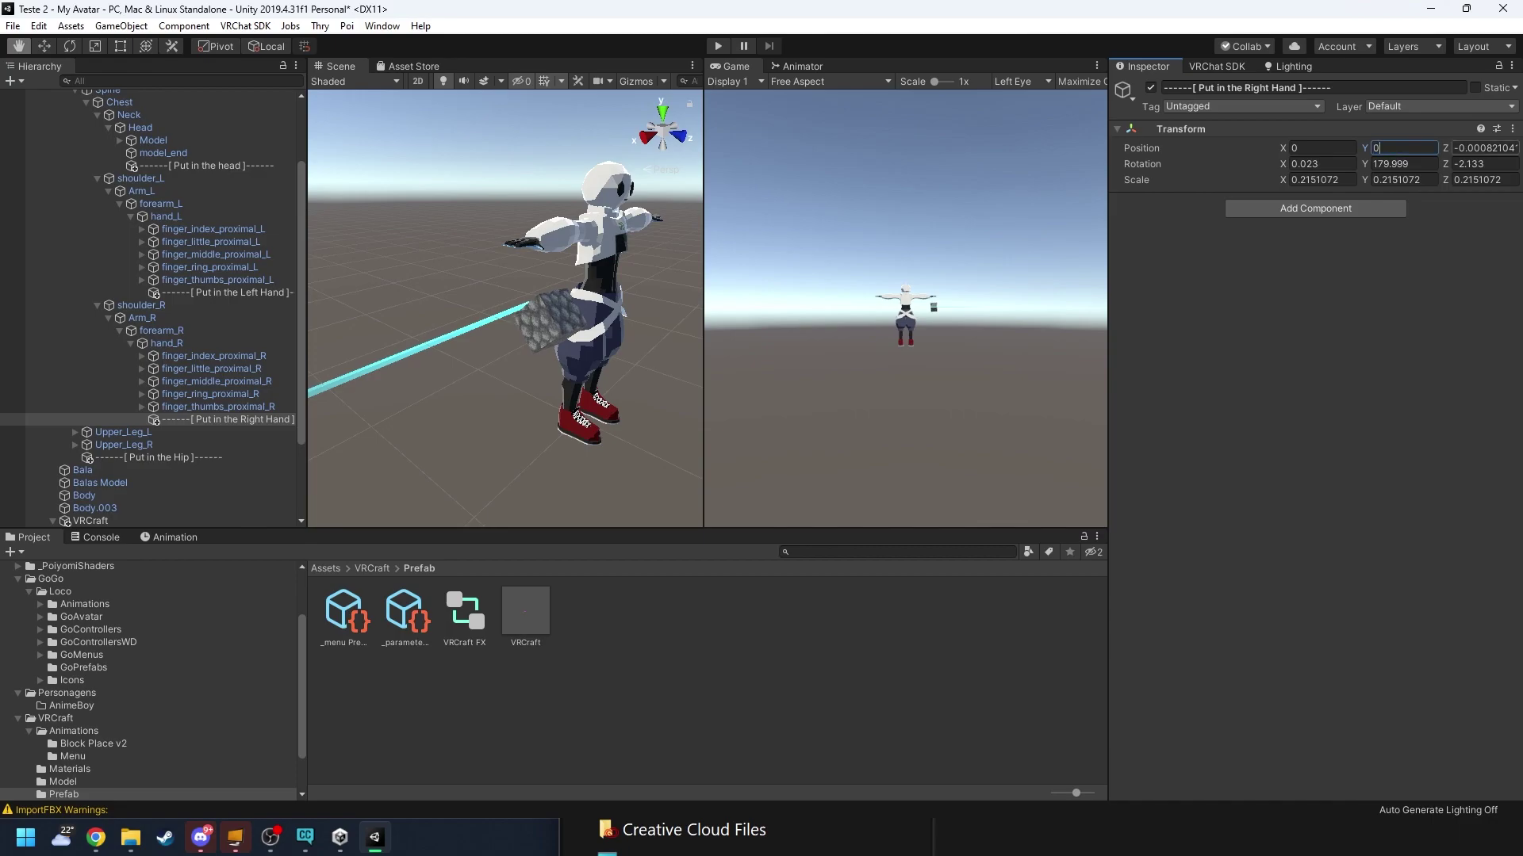
key("Tab")
type("0")
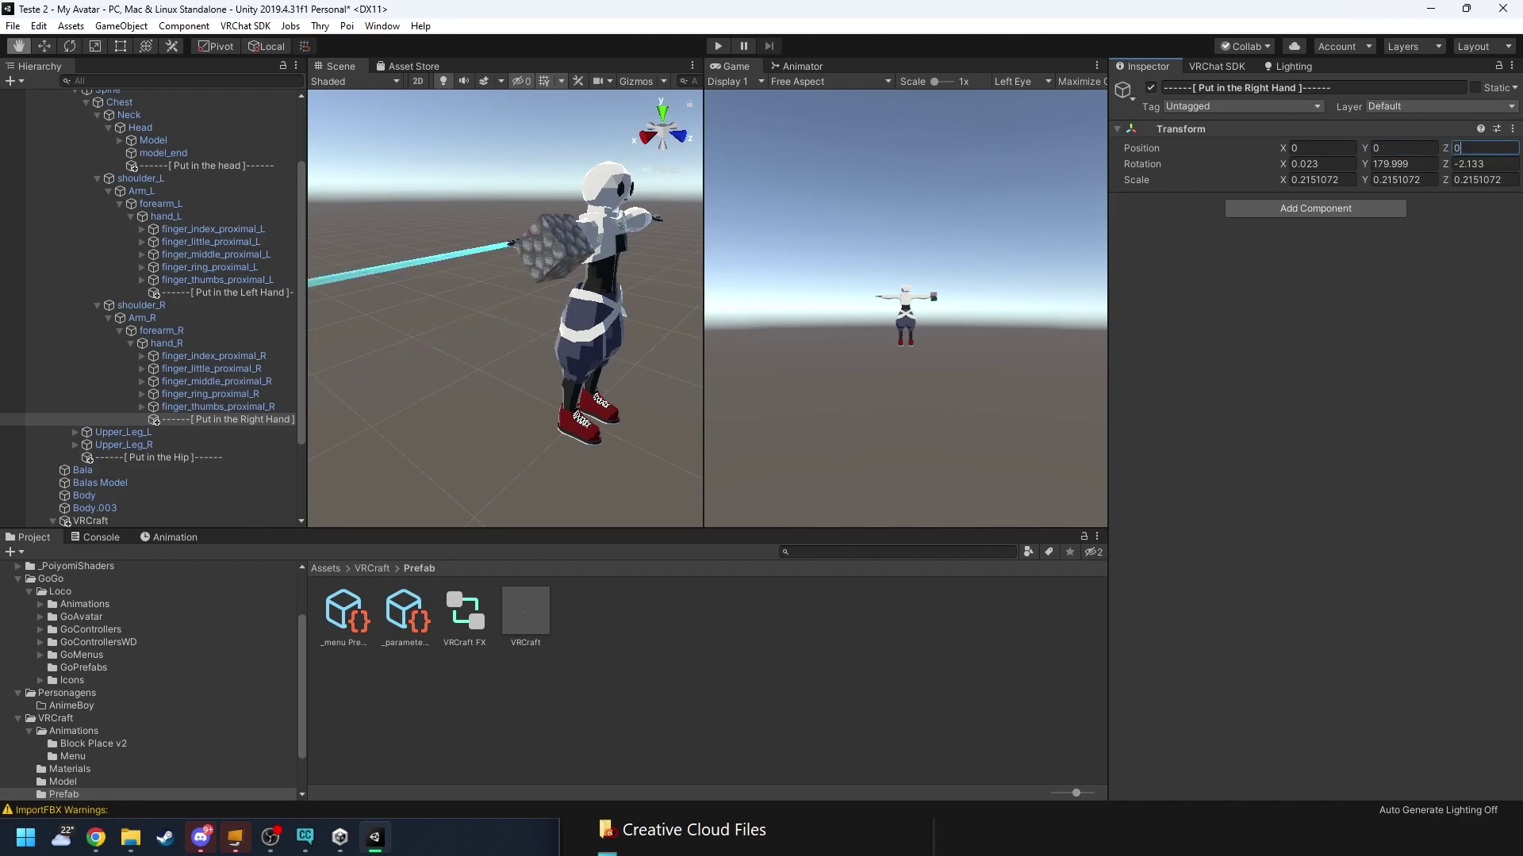
Step: Set the position of the "Put in the Left Hand" object to X 0, Y 0, Z 0
left_click(241, 292)
left_click(1320, 148)
type("0")
key("Tab")
type("0")
key("Tab")
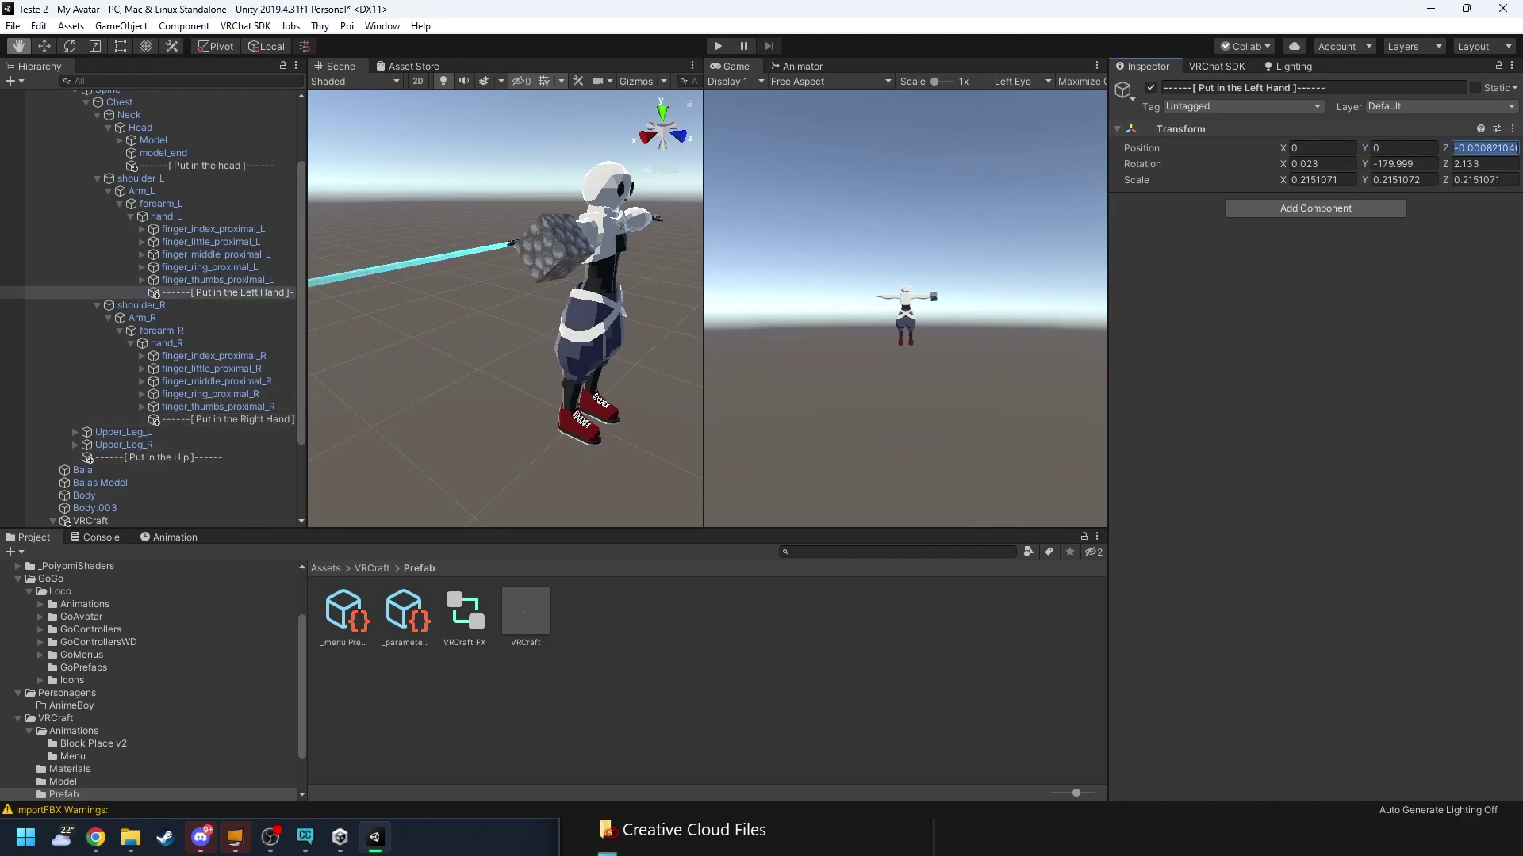
type("0")
Step: Set the X and Y position of the "Put in the head" object to 0
scroll(160, 189, "up", 2)
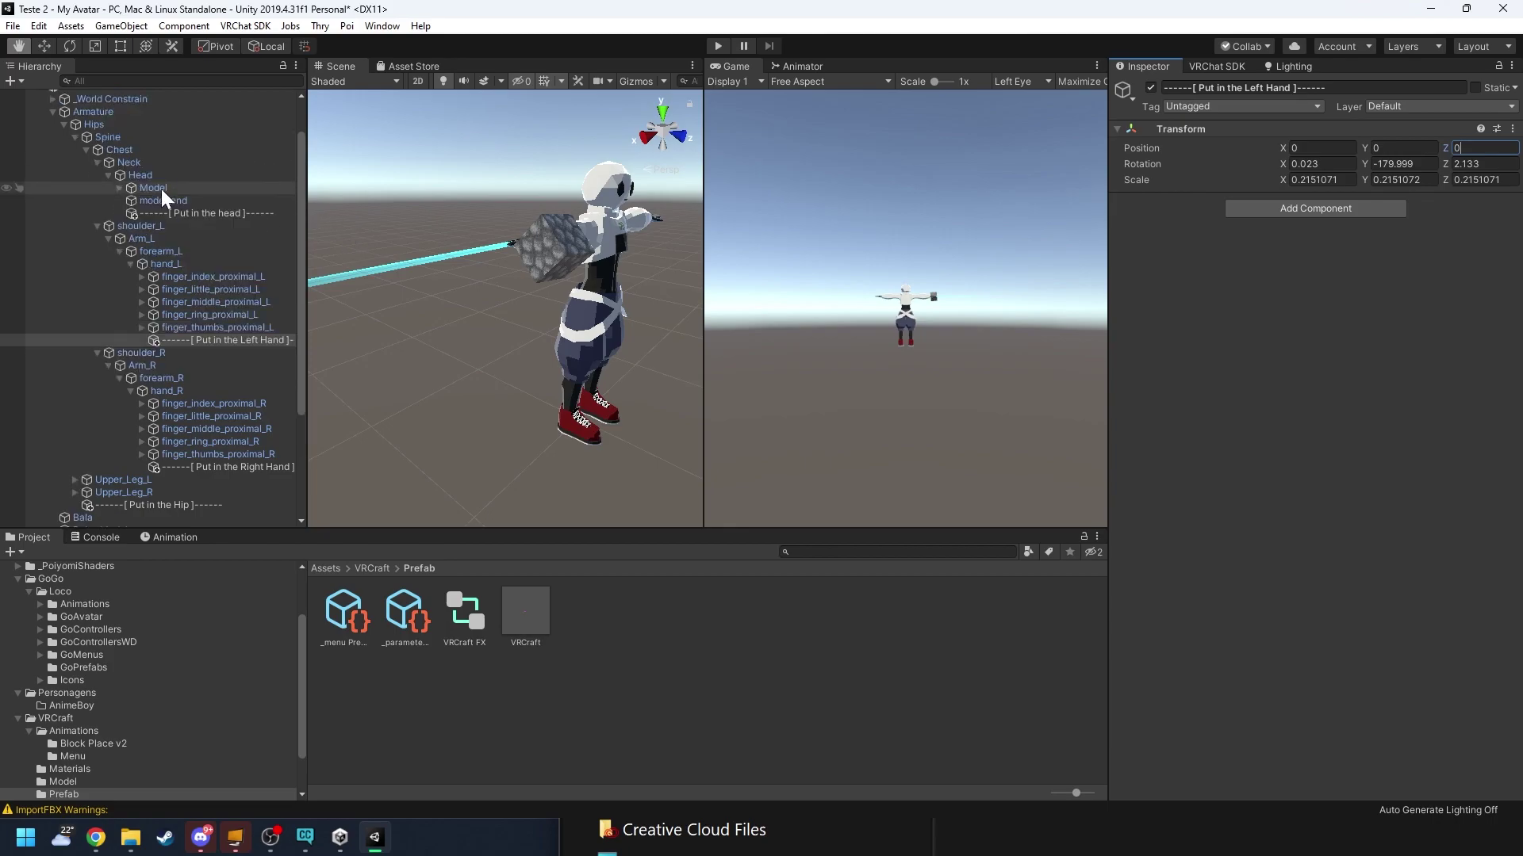
left_click(238, 213)
left_click(1320, 147)
type("0")
key("Tab")
type("0")
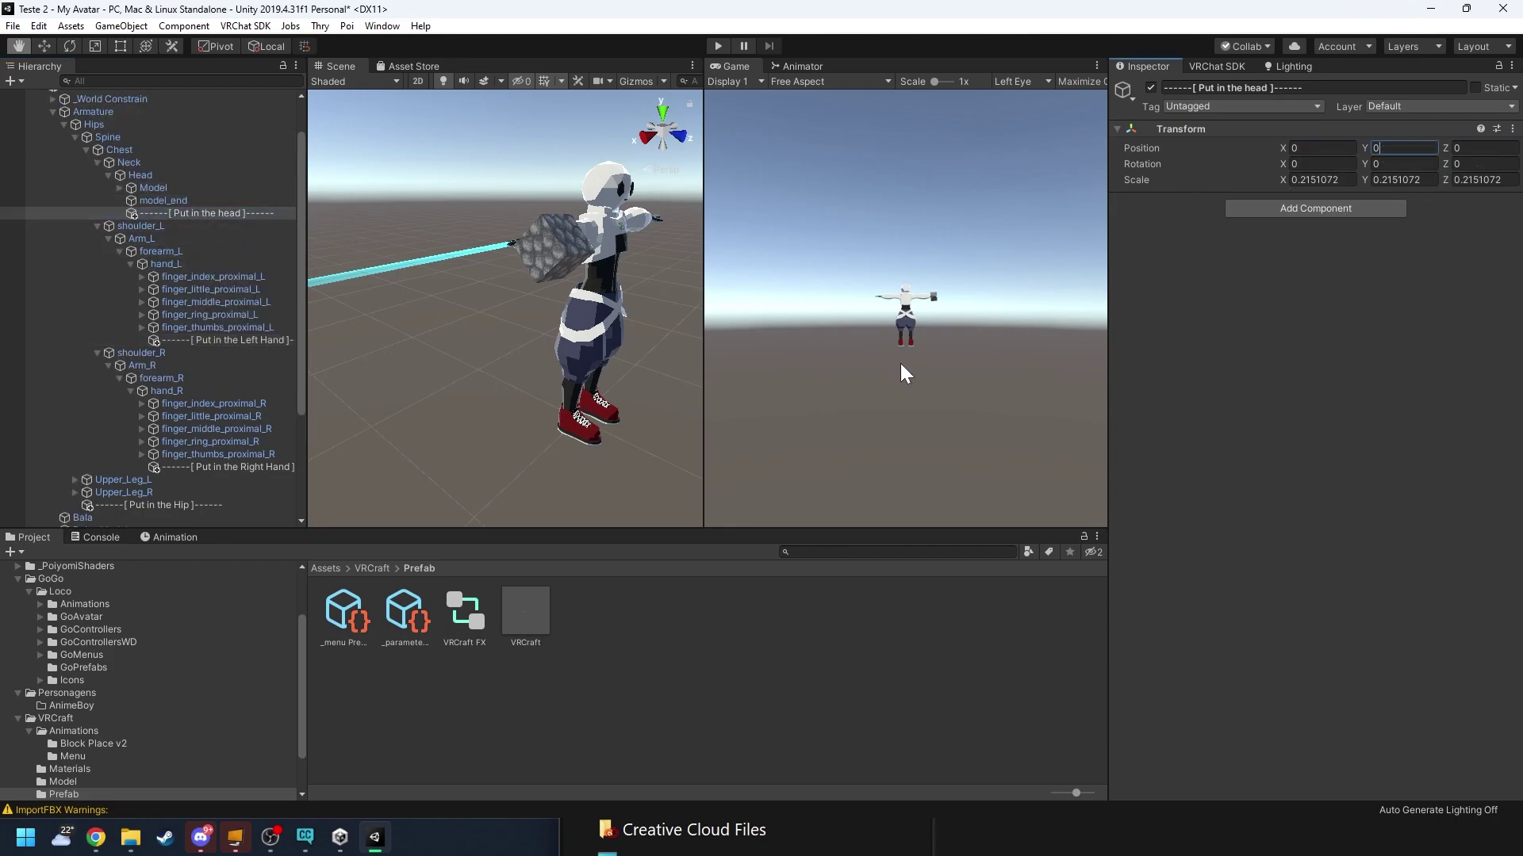
Step: Set the X and Y position of the "Put in the Hip" object to 0
scroll(230, 379, "down", 2)
left_click(178, 457)
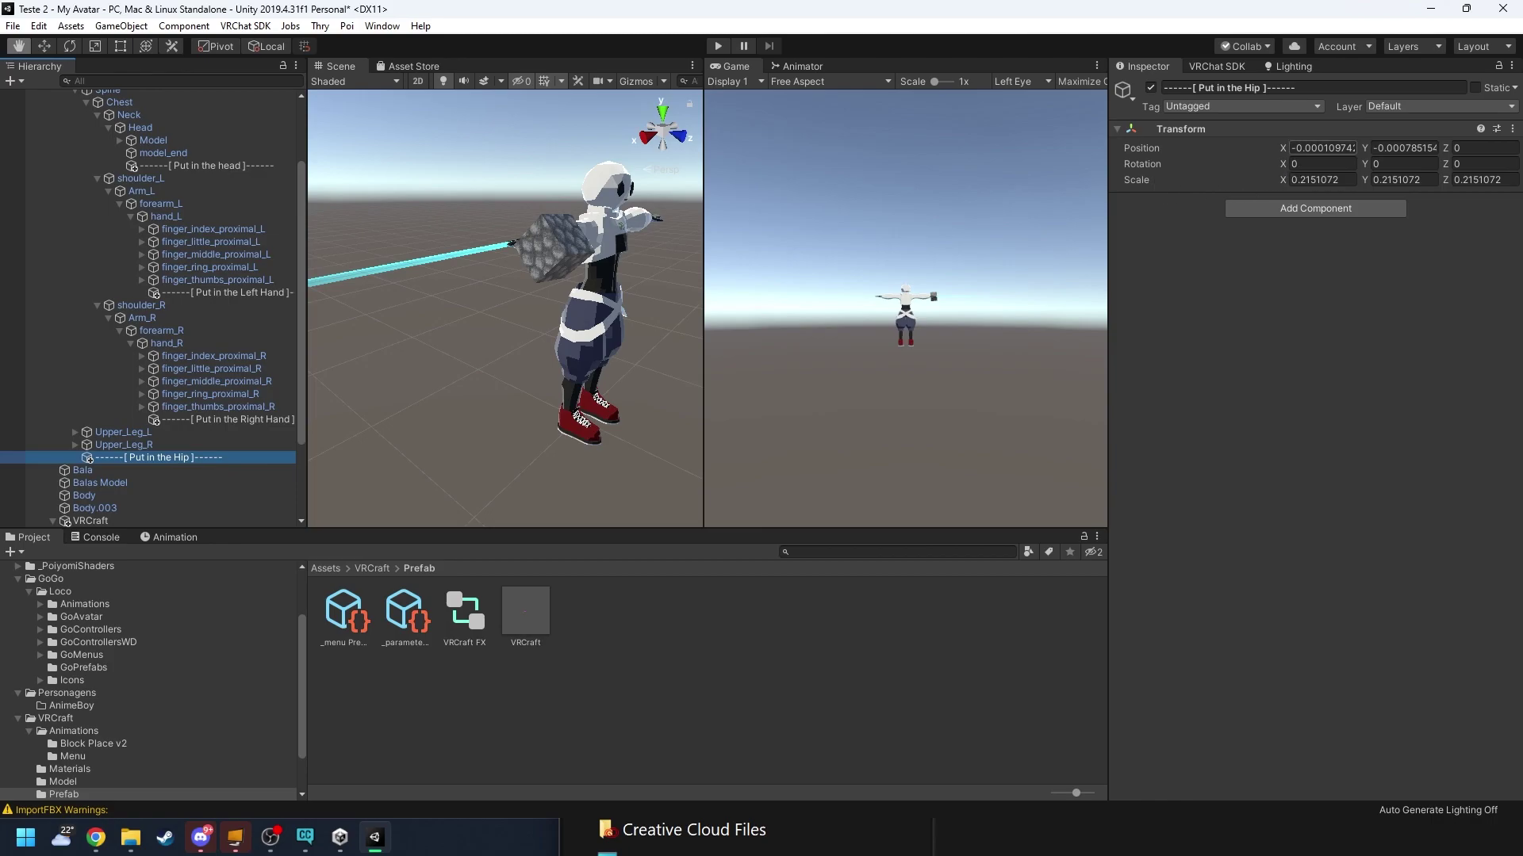
left_click(1340, 147)
type("0")
key("Tab")
type("0")
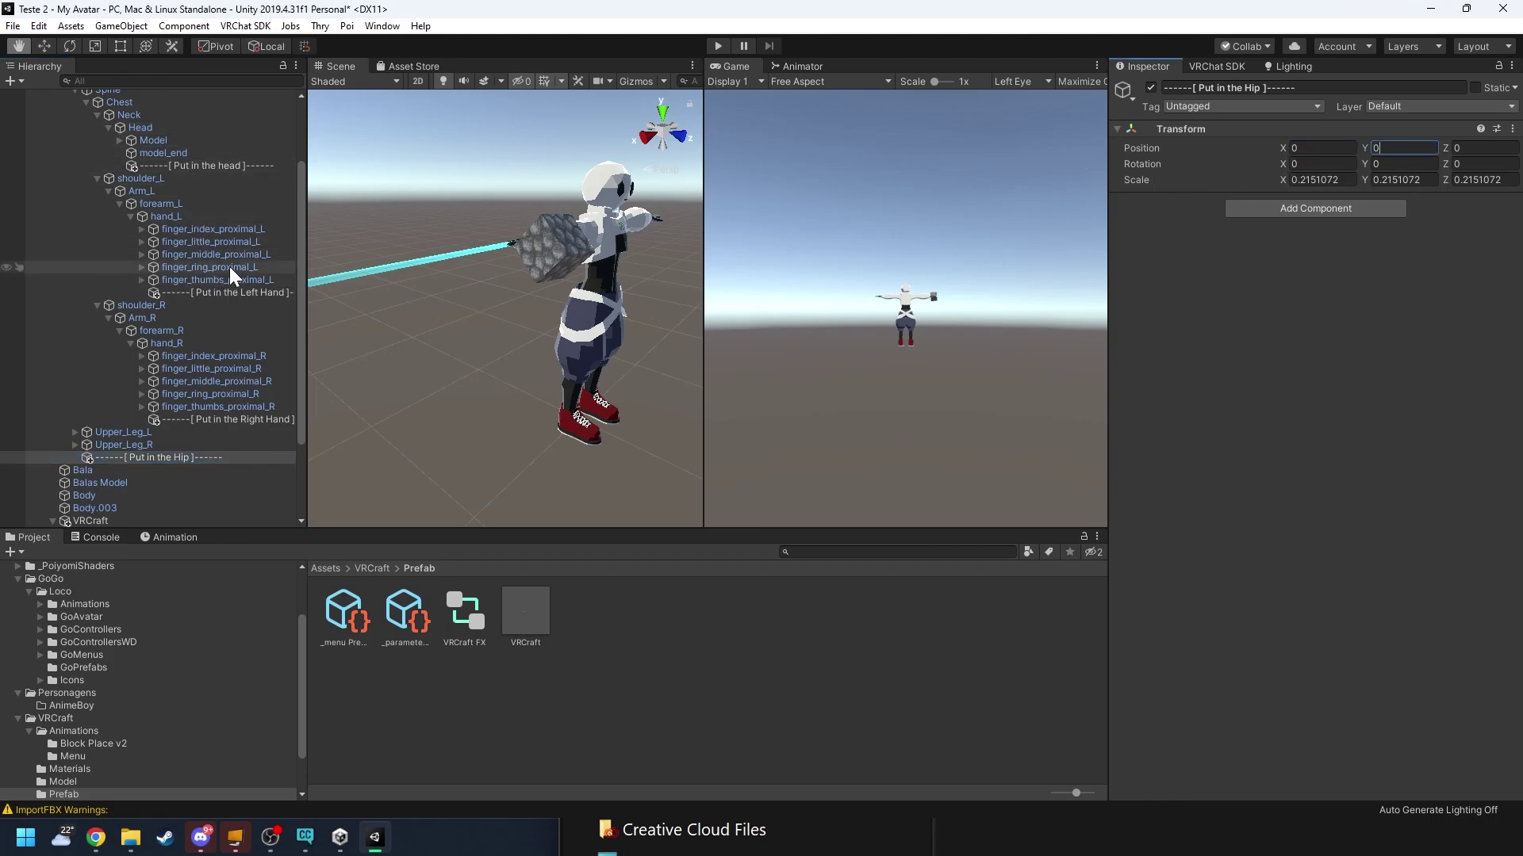
Step: Move Block Location, under VRCraft's Block Hand, to about X 0.044, Y 0.025 so the block sits against the right hand
left_click(214, 419)
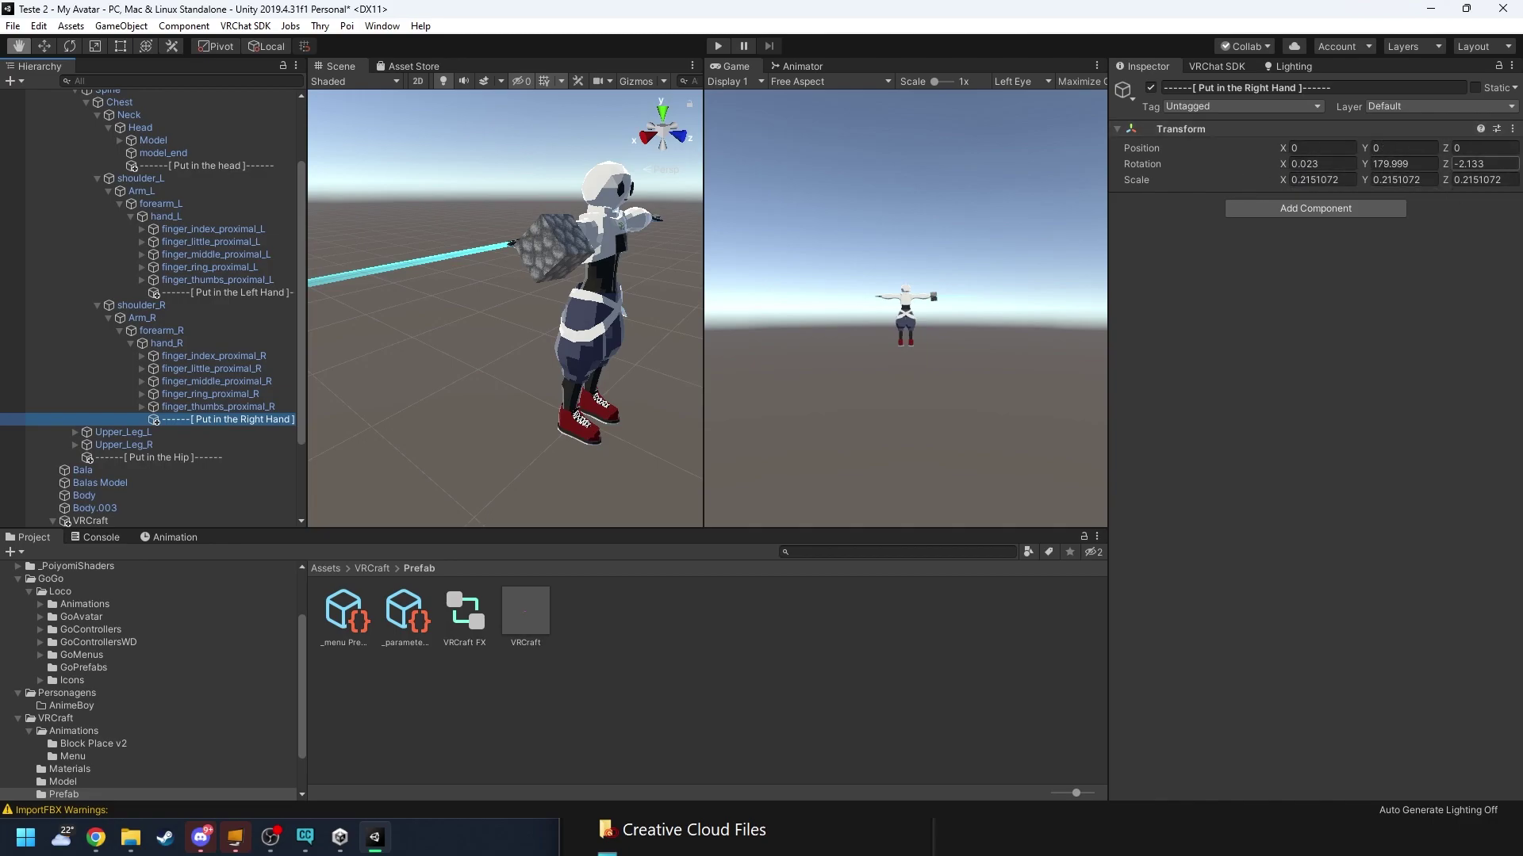
left_click_drag(555, 270, 564, 351, "alt")
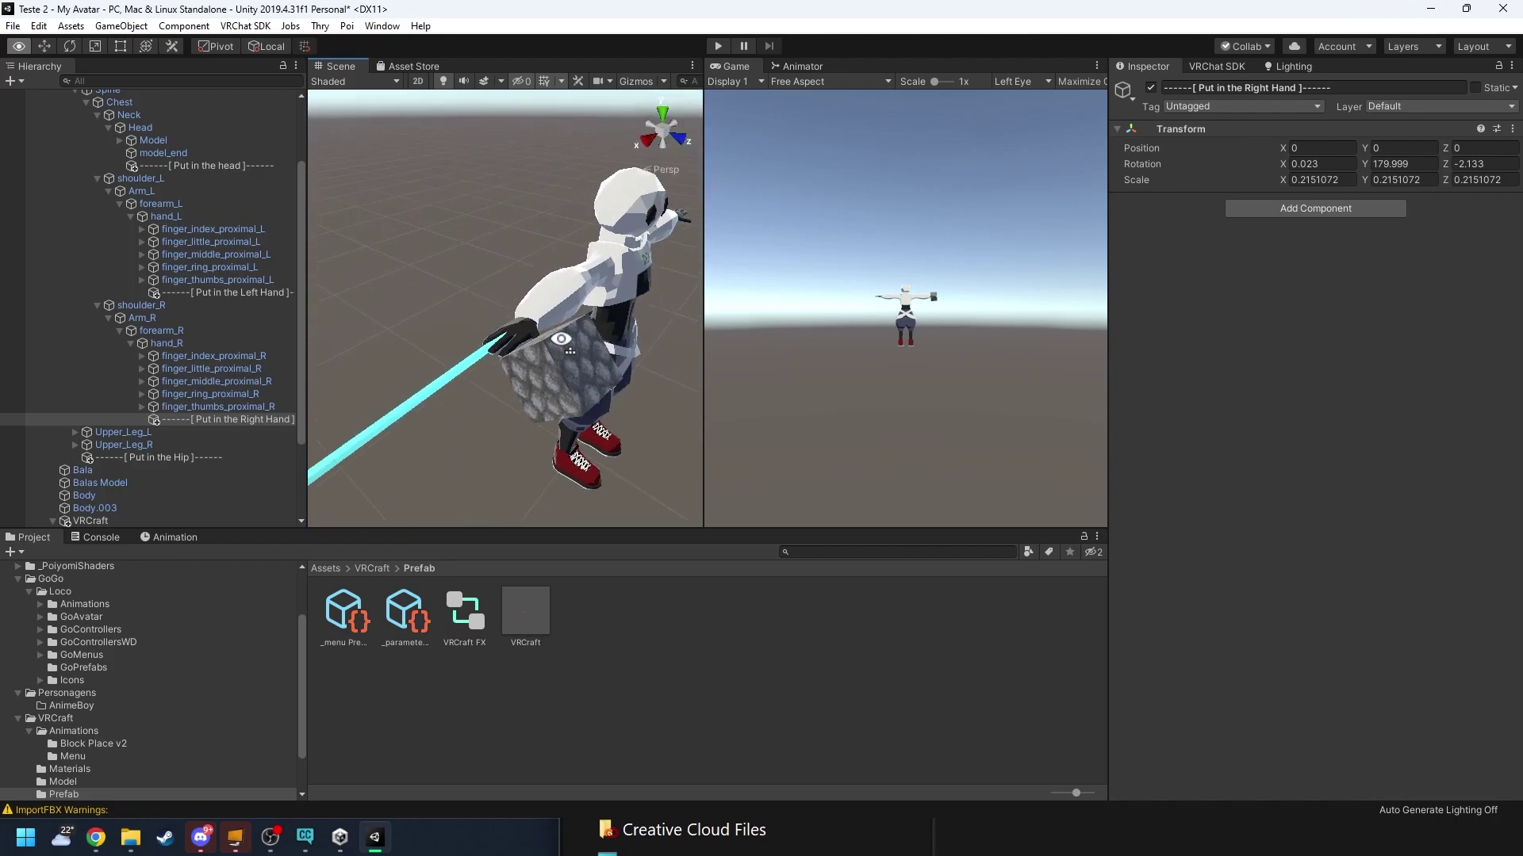
scroll(206, 310, "down", 6)
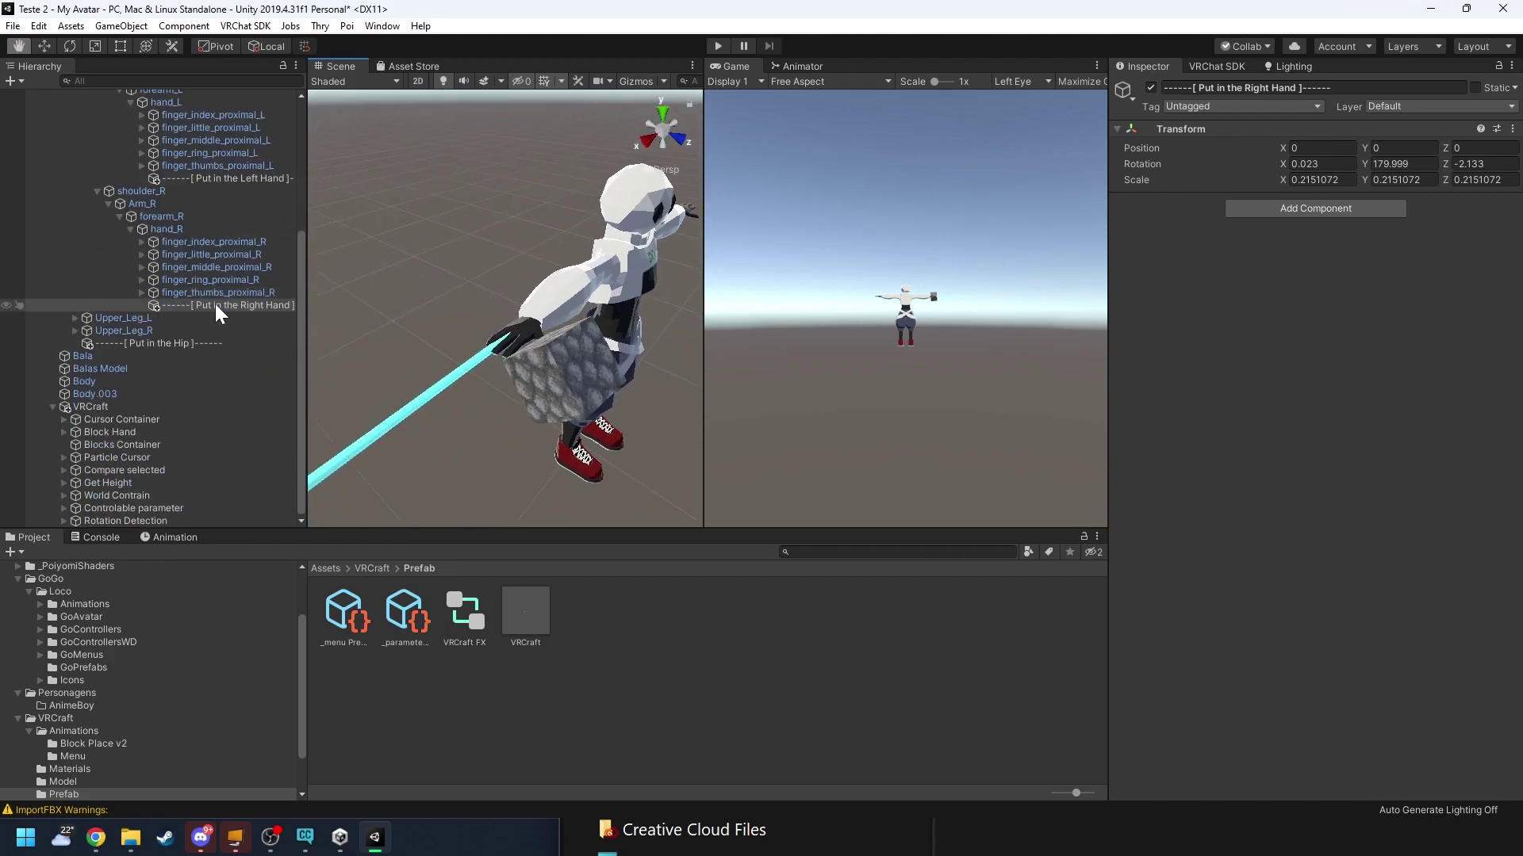
left_click(64, 431)
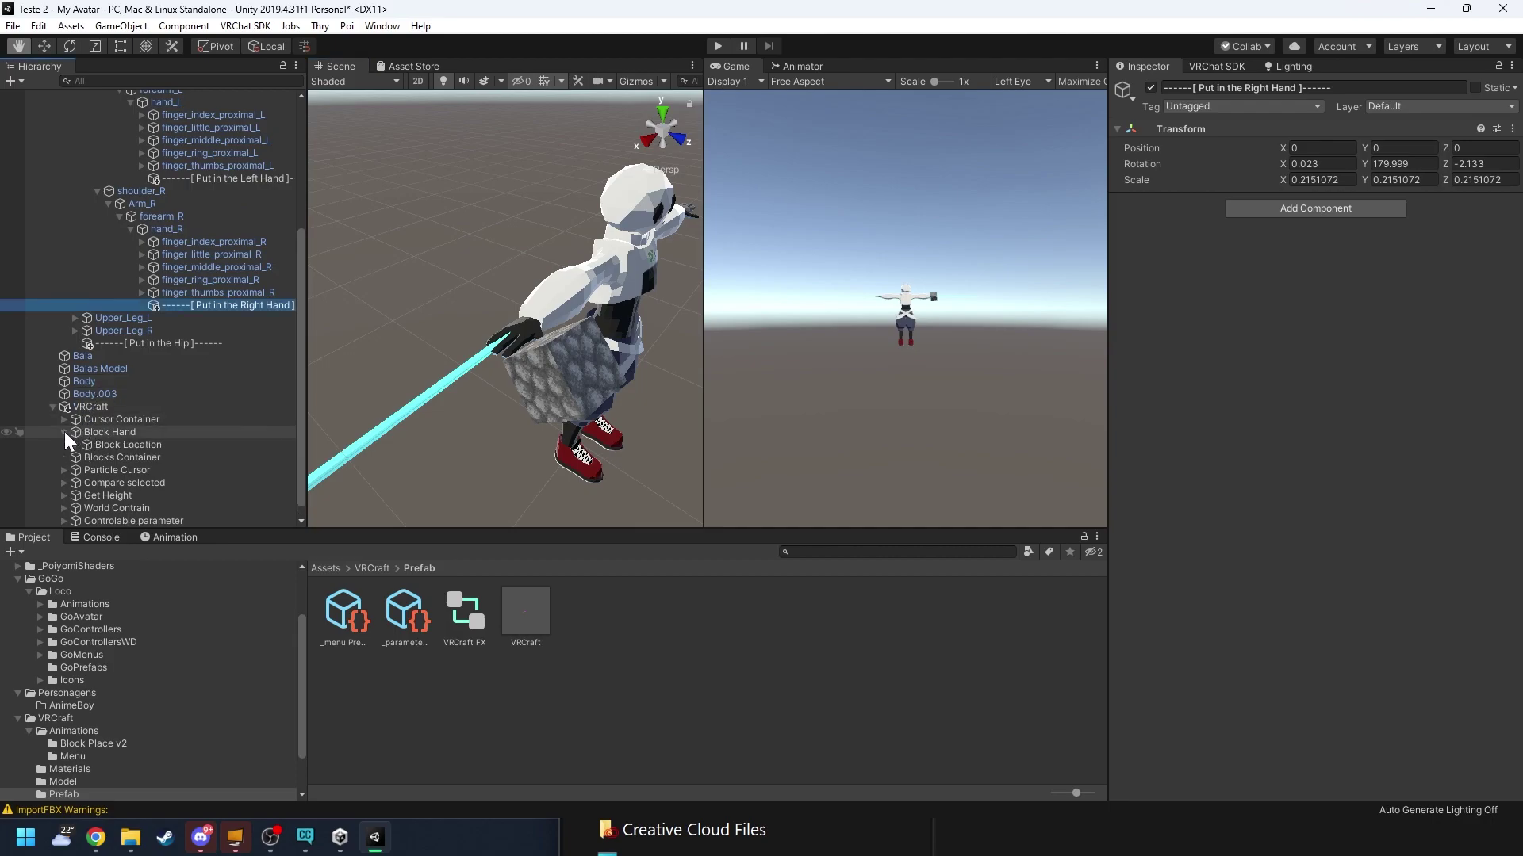
left_click(117, 444)
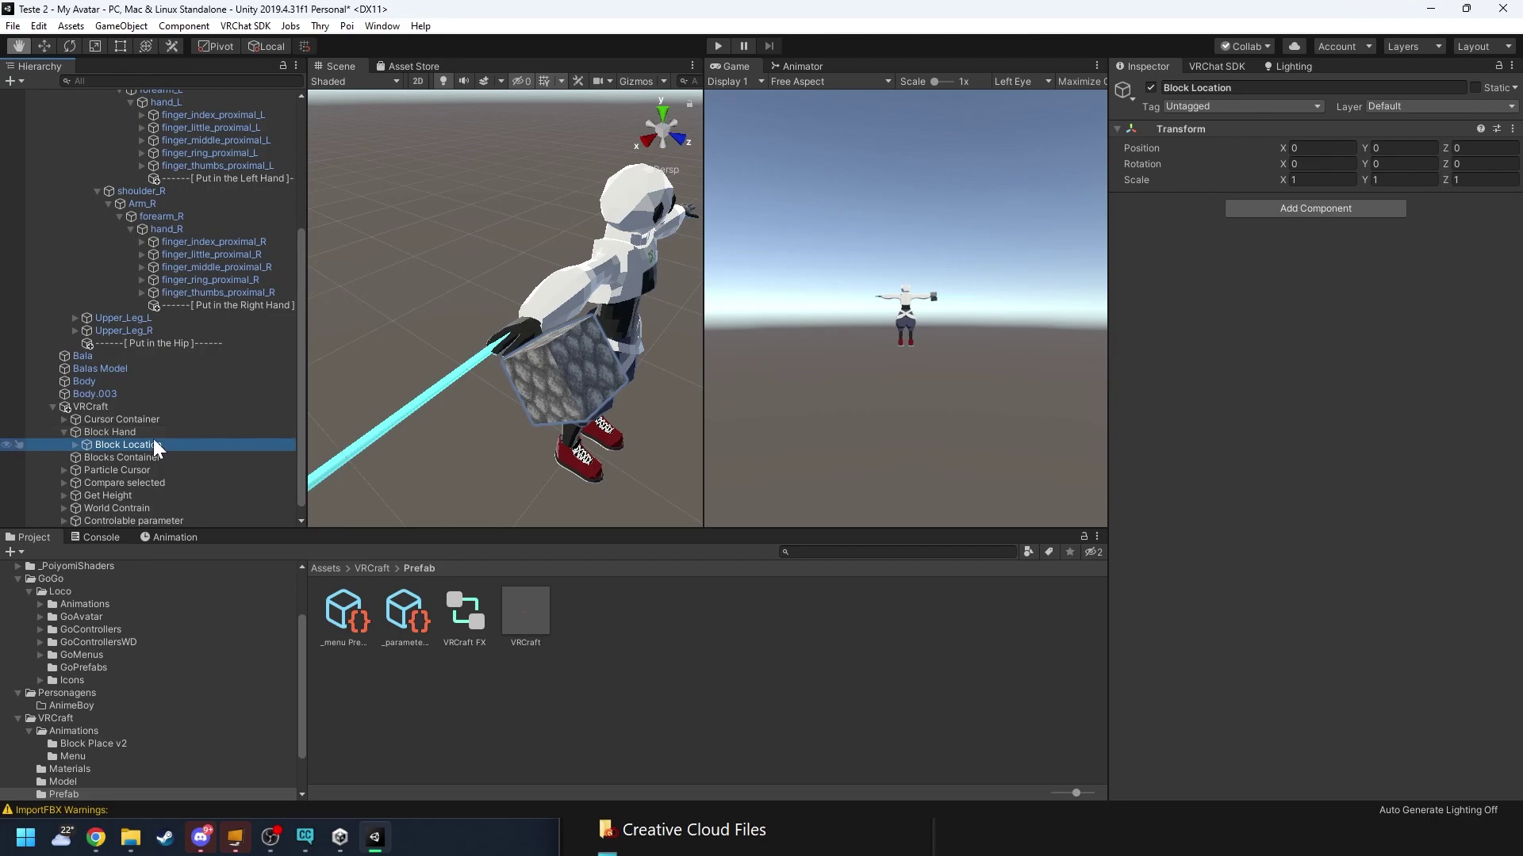
left_click(48, 46)
left_click_drag(433, 295, 789, 325, "alt")
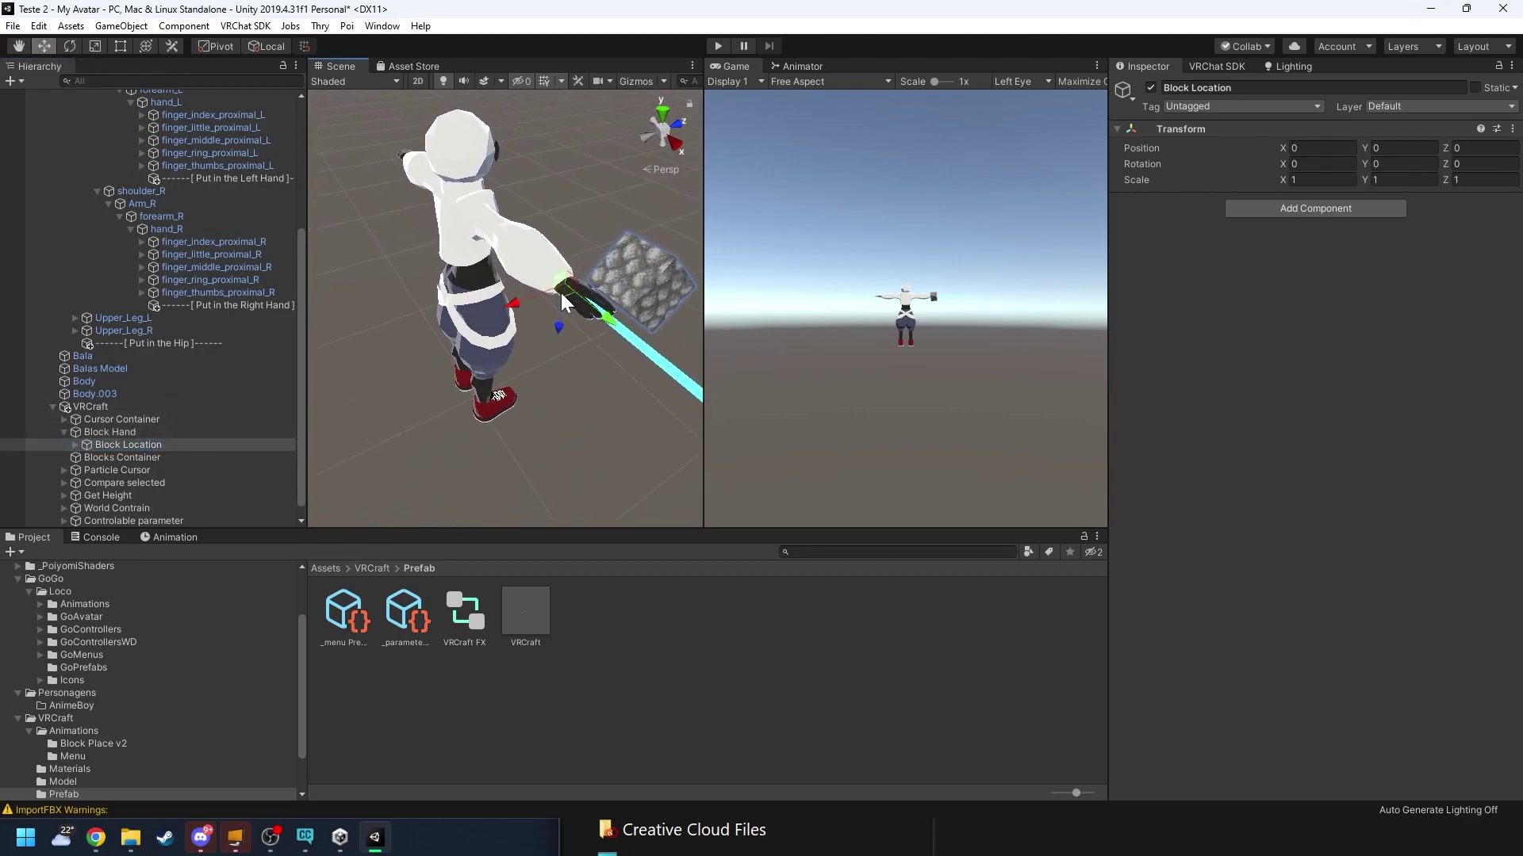
left_click_drag(561, 295, 553, 304)
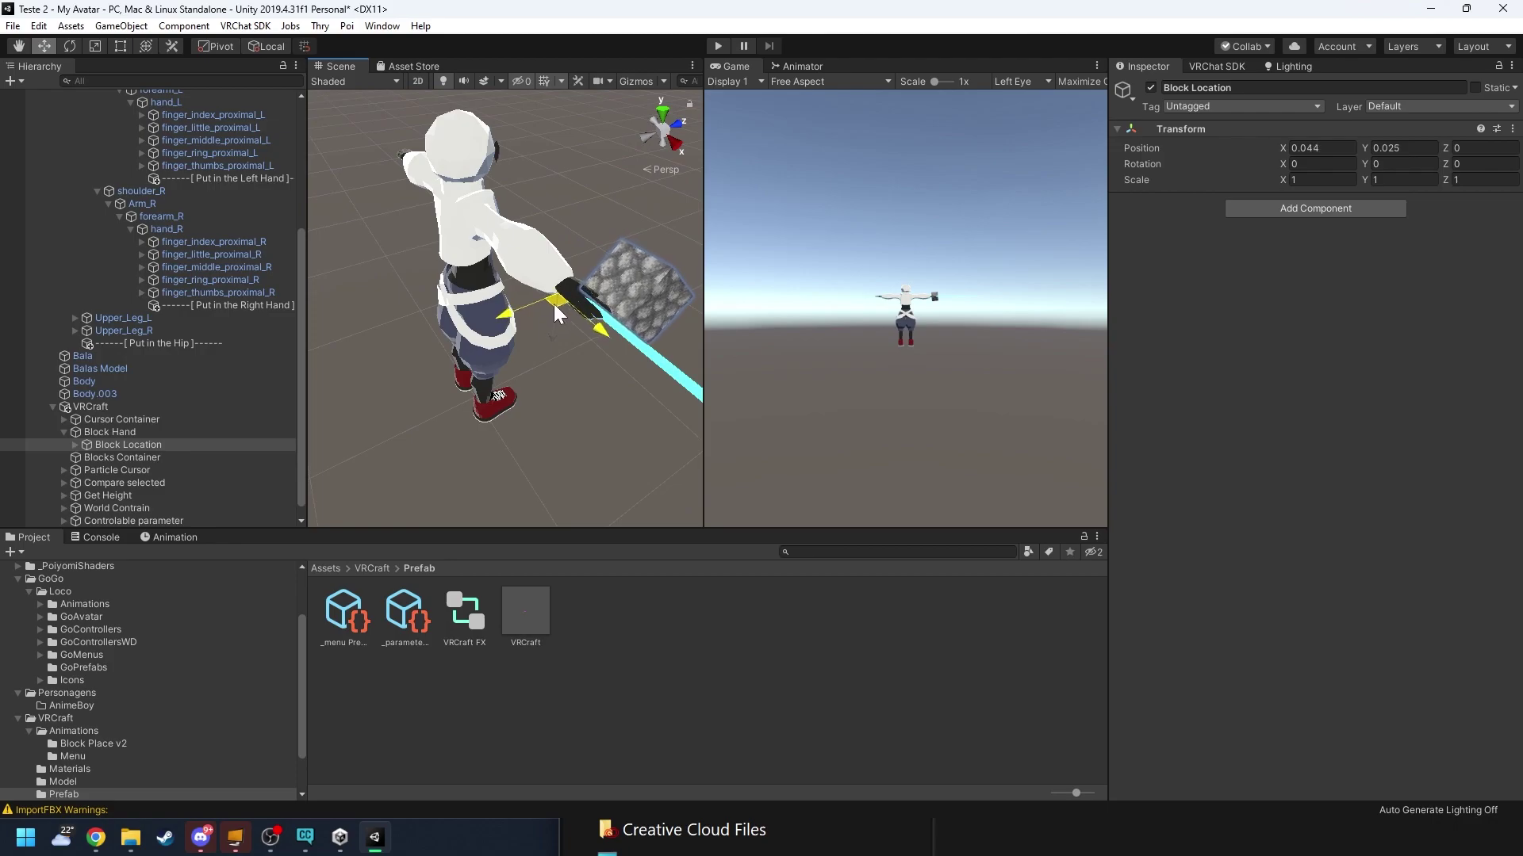
Step: Set Block Hand's Parent Constraint weights to 0 for the right hand and 1 for the left, and inspect the block at the left hand
left_click_drag(559, 365, 124, 302, "alt")
scroll(119, 301, "down", 6, "alt")
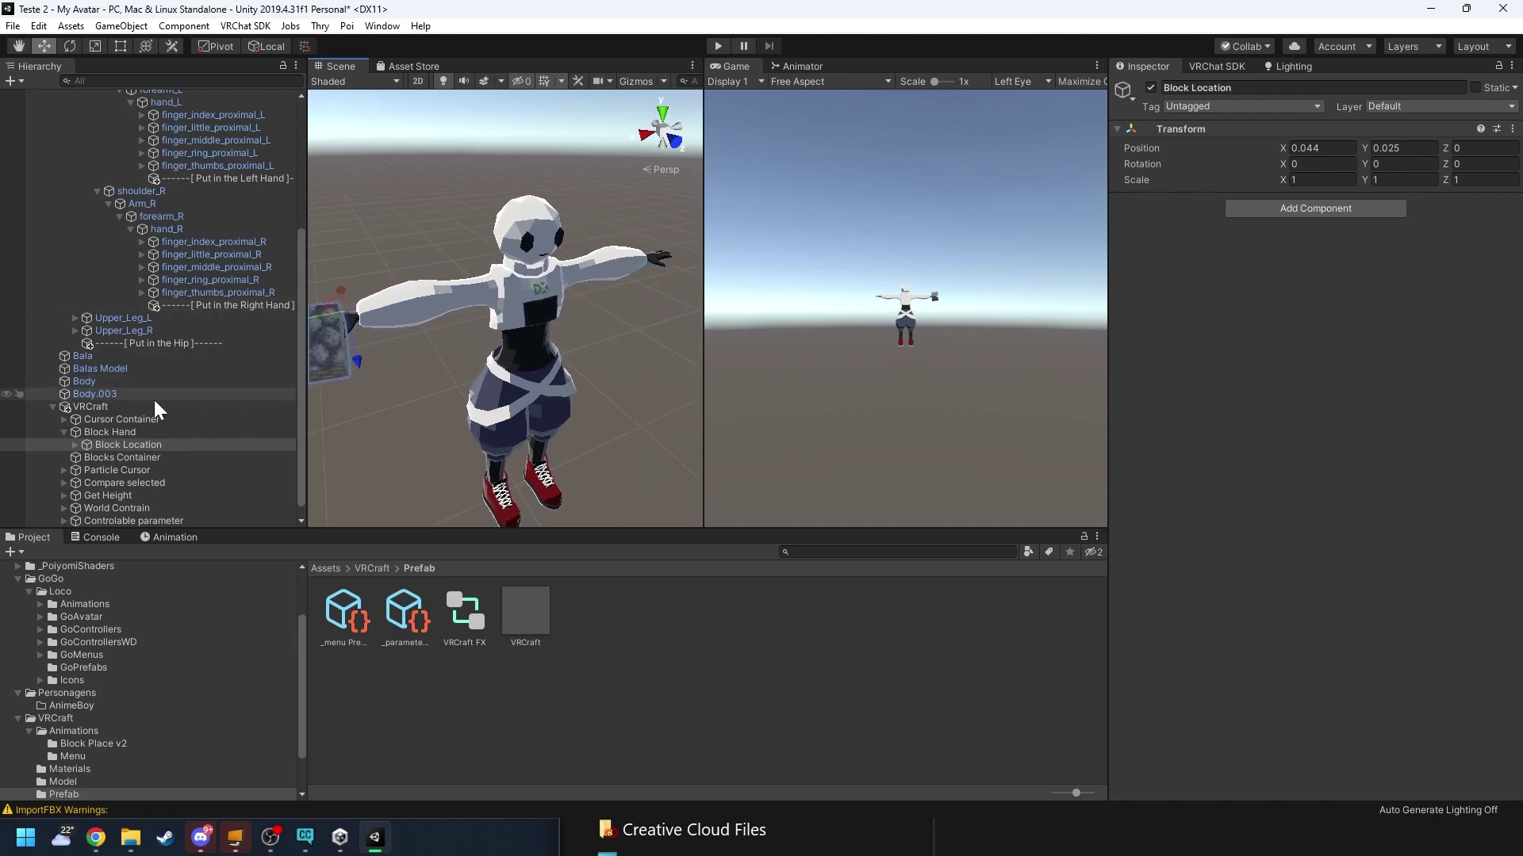
left_click(92, 432)
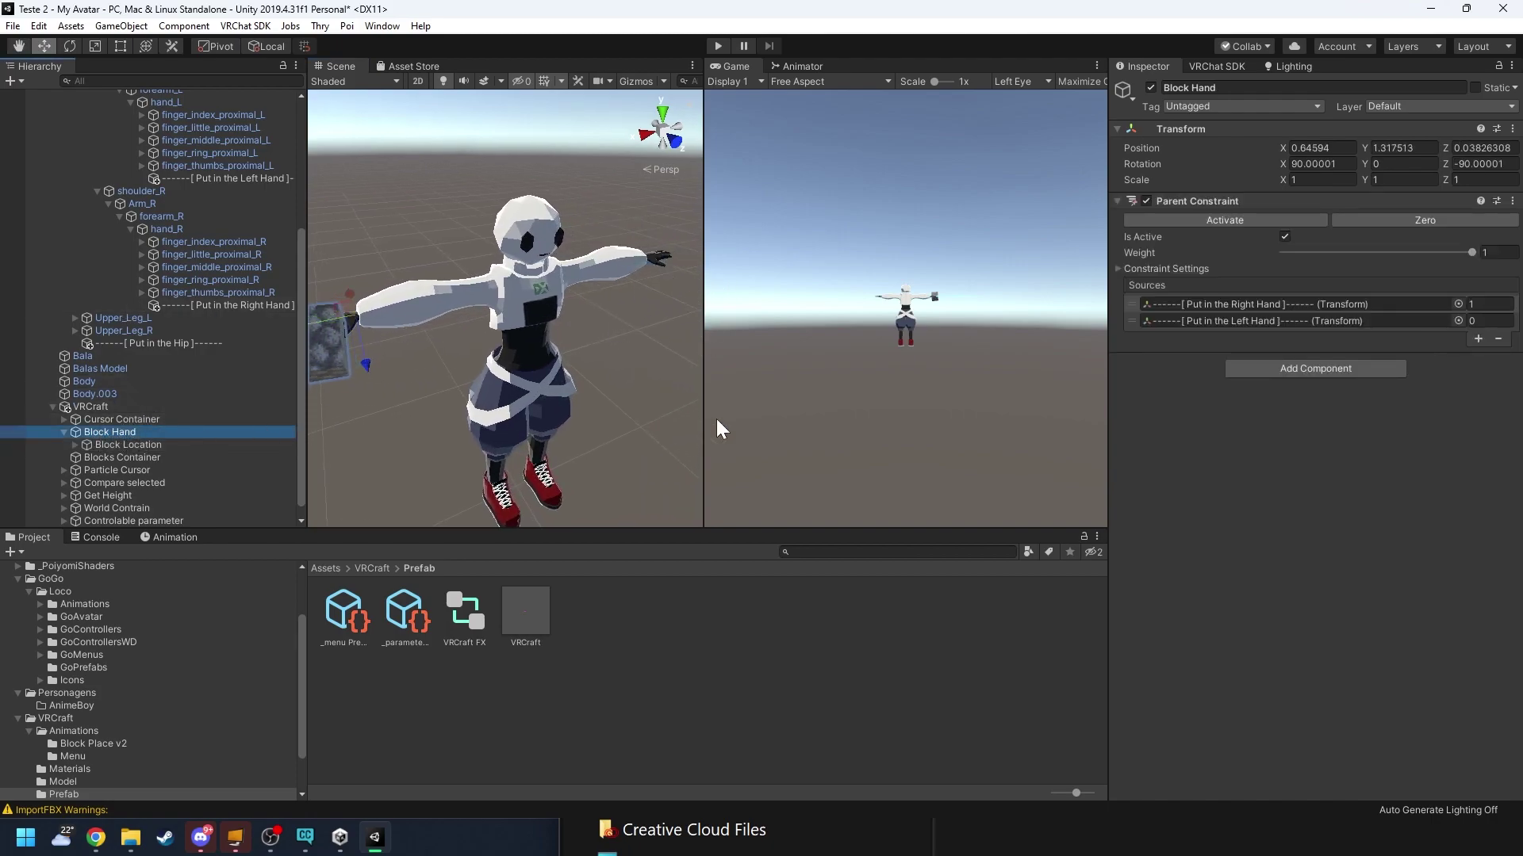
left_click(1481, 304)
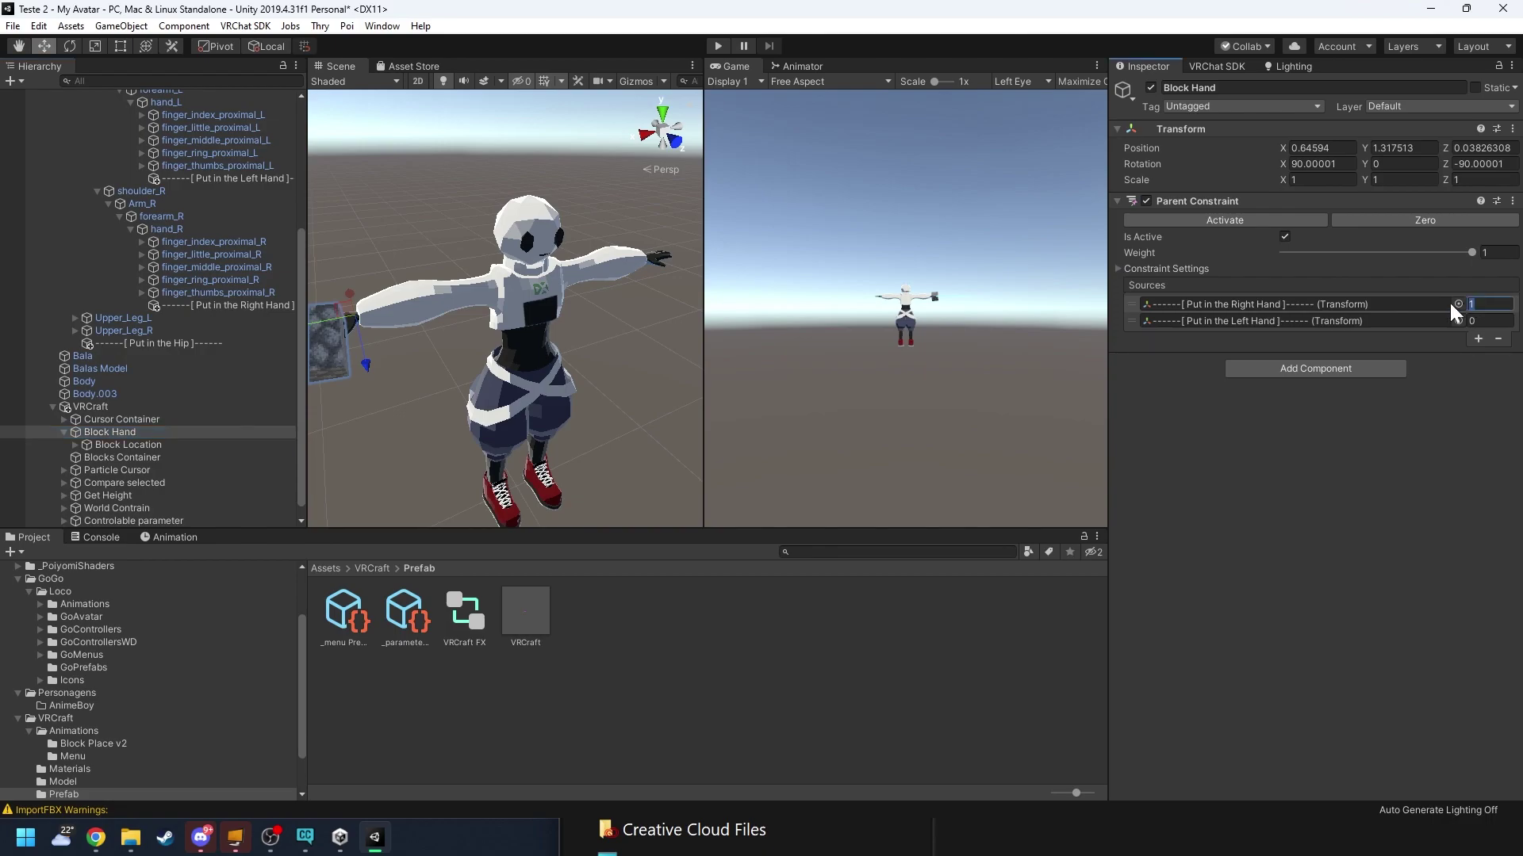
type("0")
key("Tab")
type("1")
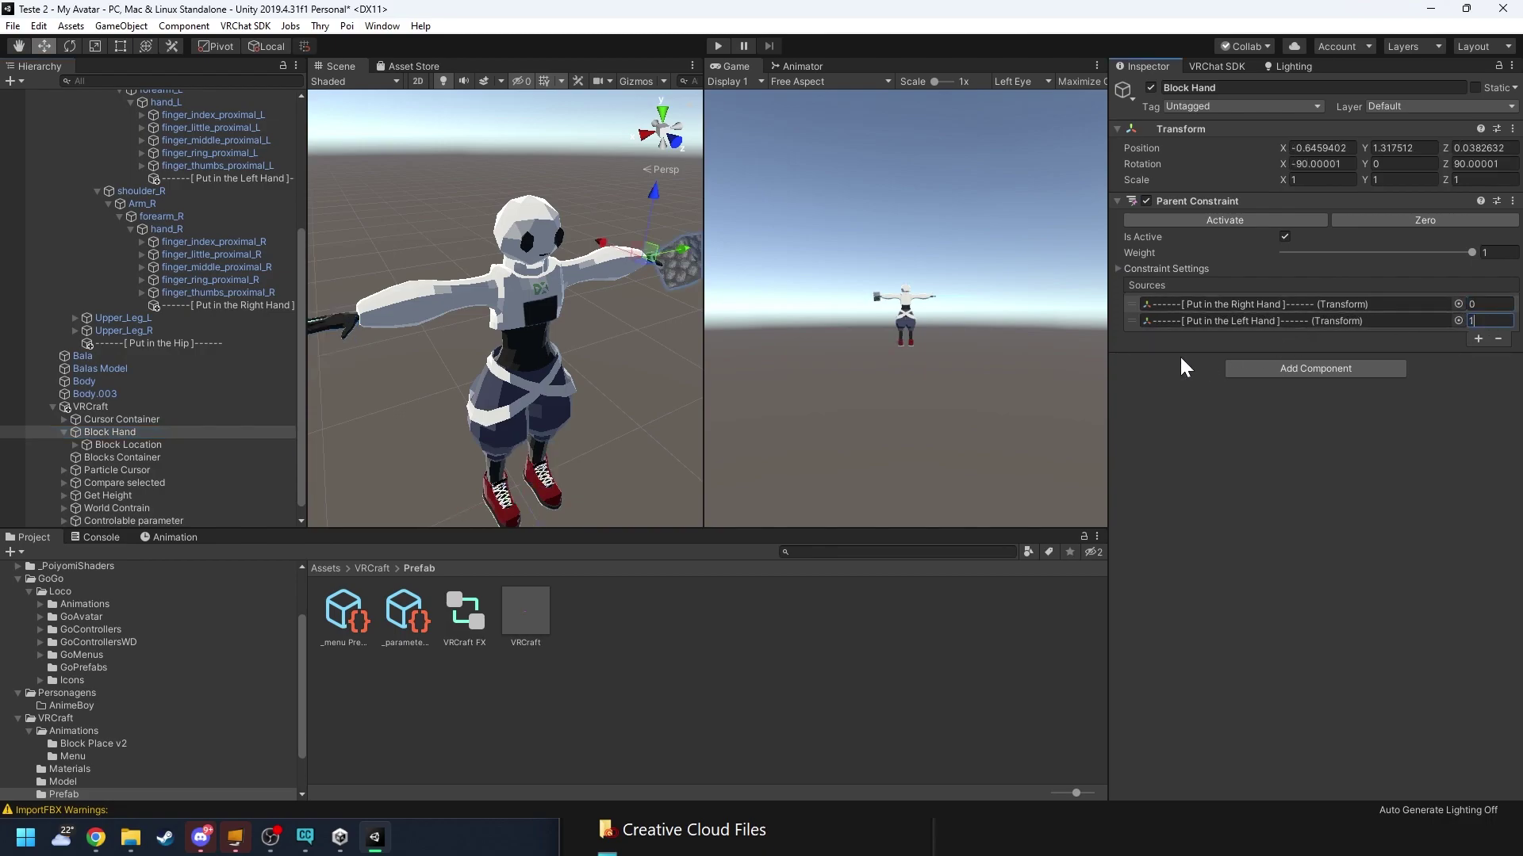
key("w")
right_click_drag(622, 334, 623, 403)
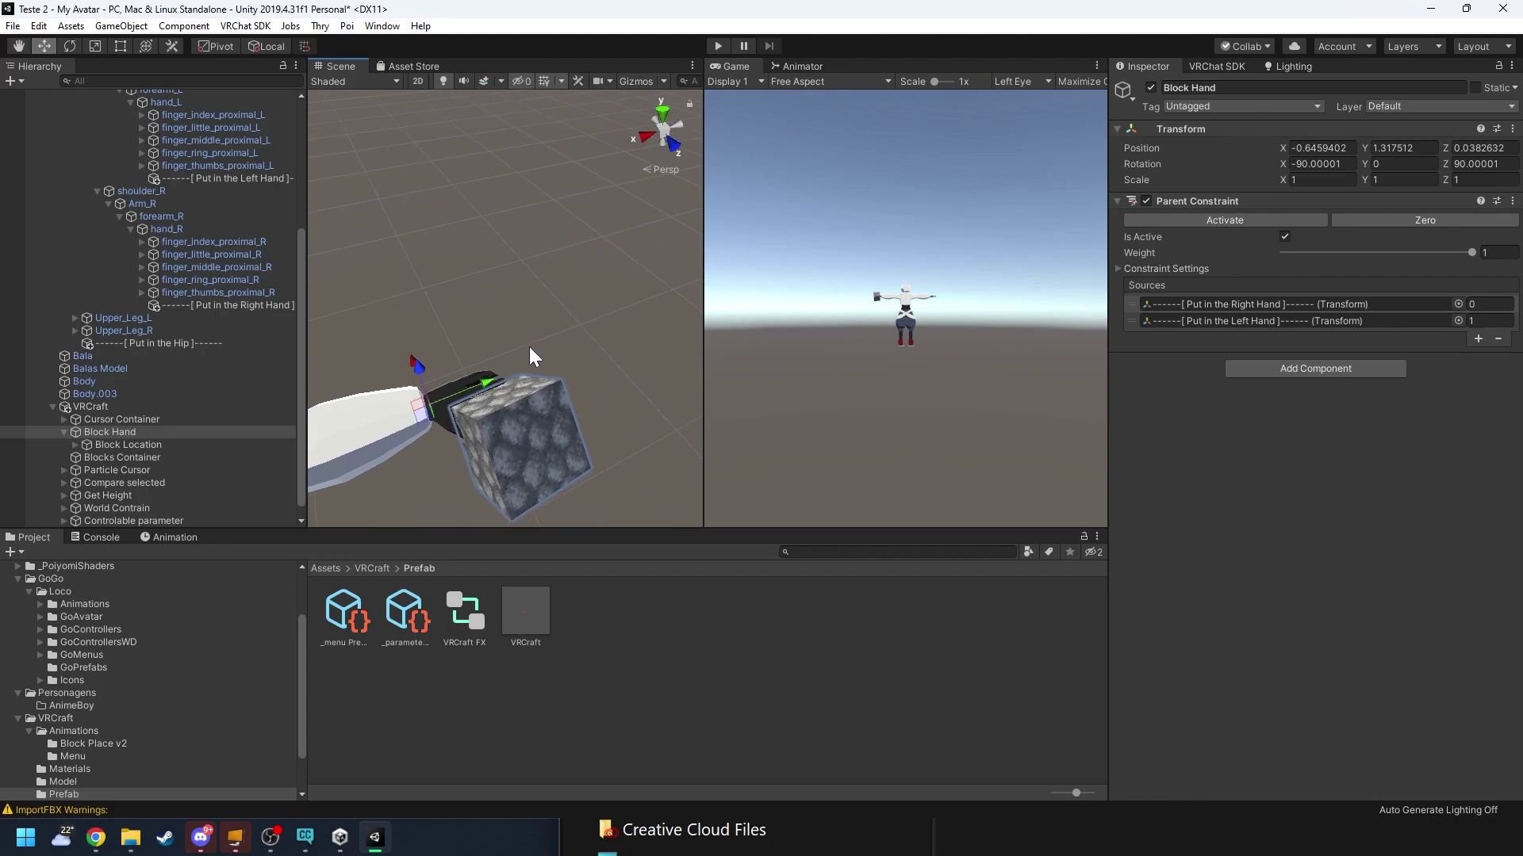
left_click_drag(489, 421, 490, 367, "alt")
key("s")
key("q")
right_click_drag(490, 367, 376, 318)
scroll(474, 335, "down", 3)
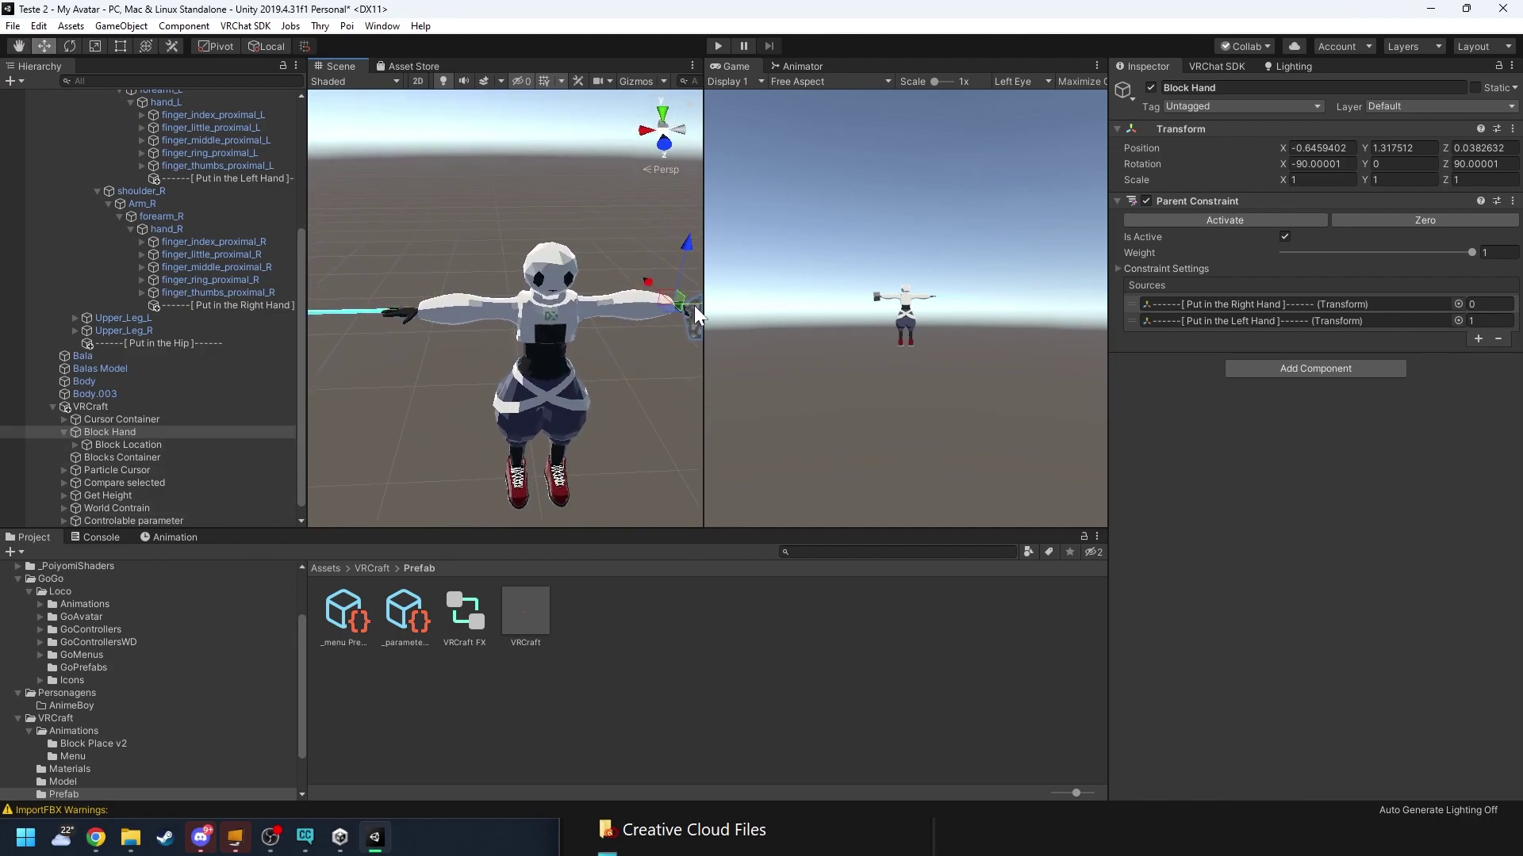
Step: Set Cursor Container's Parent Constraint weights to 0 for the right hand and 1 for the left hand, and inspect the cursor beam
left_click(149, 420)
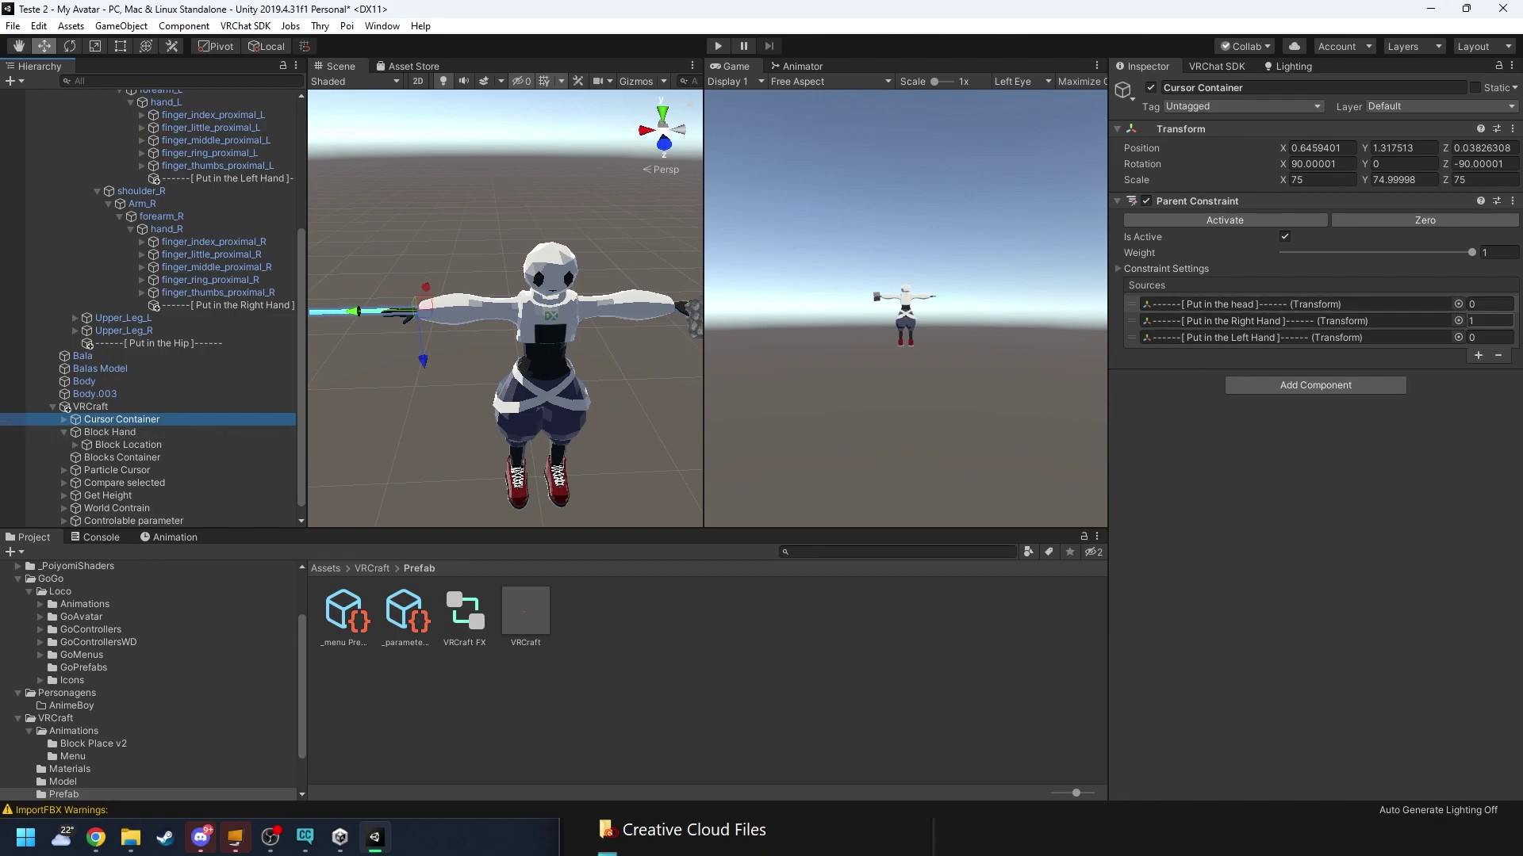
left_click(1472, 321)
type("0")
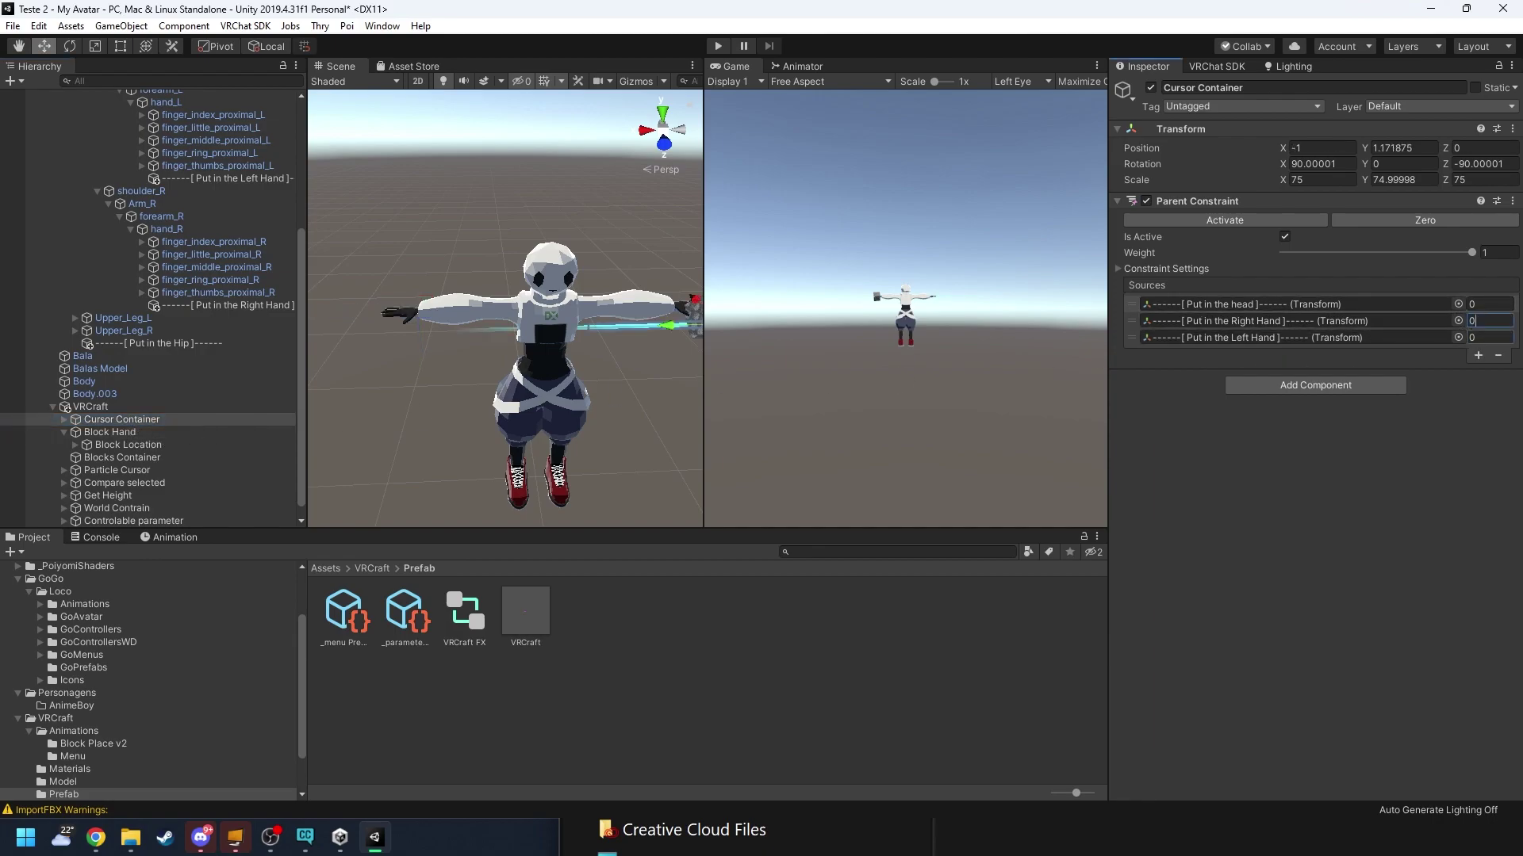
left_click_drag(1490, 337, 833, 374)
type("1")
right_click_drag(677, 365, 478, 198)
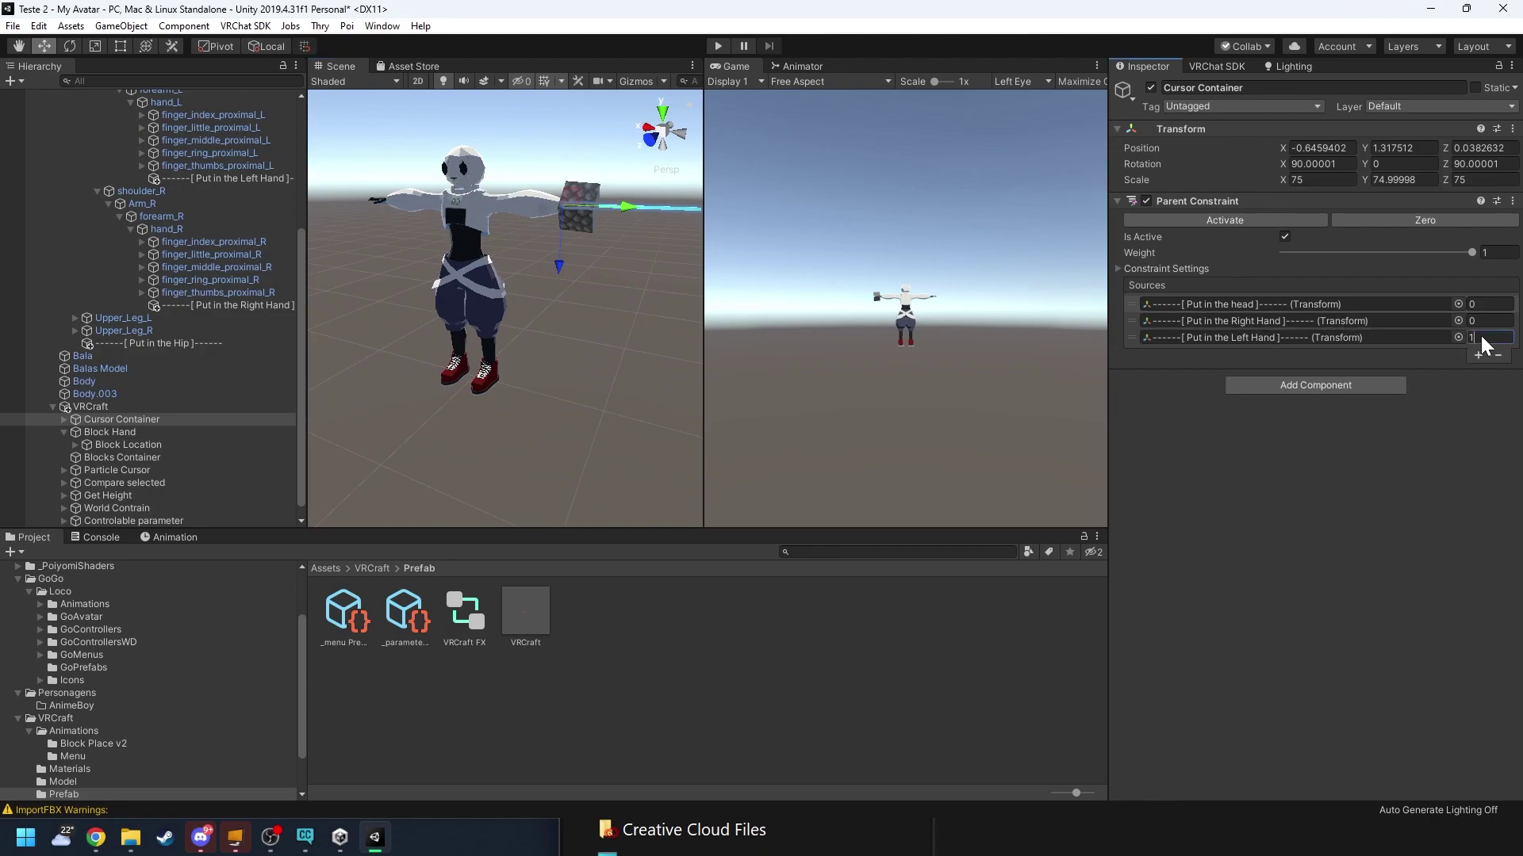
Step: Set Cursor Container's Parent Constraint weights to 0 for the left hand and 1 for the head
key("BackSpace")
type("0")
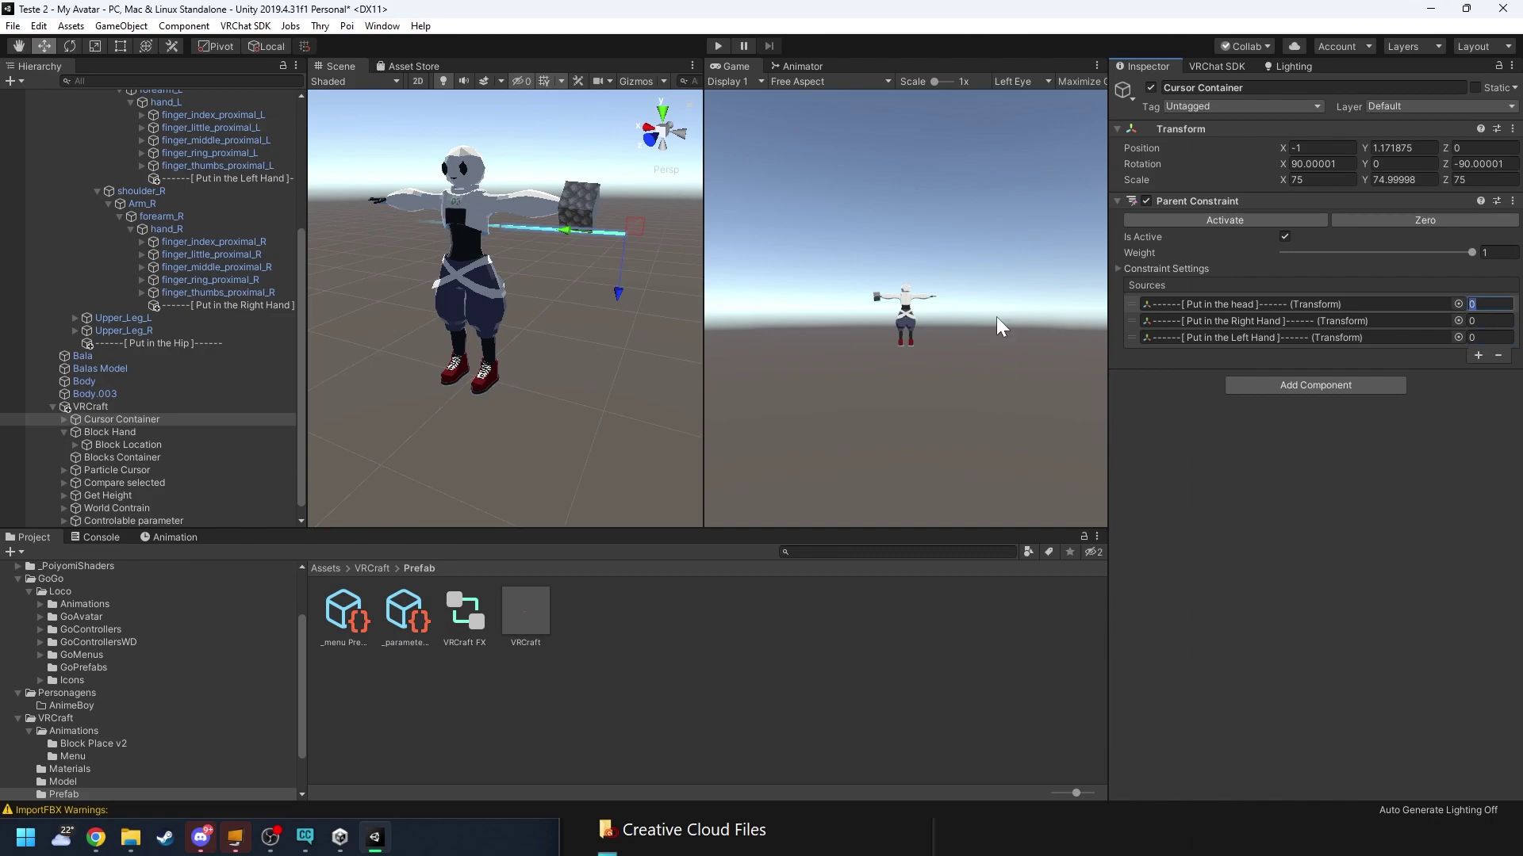
type("1")
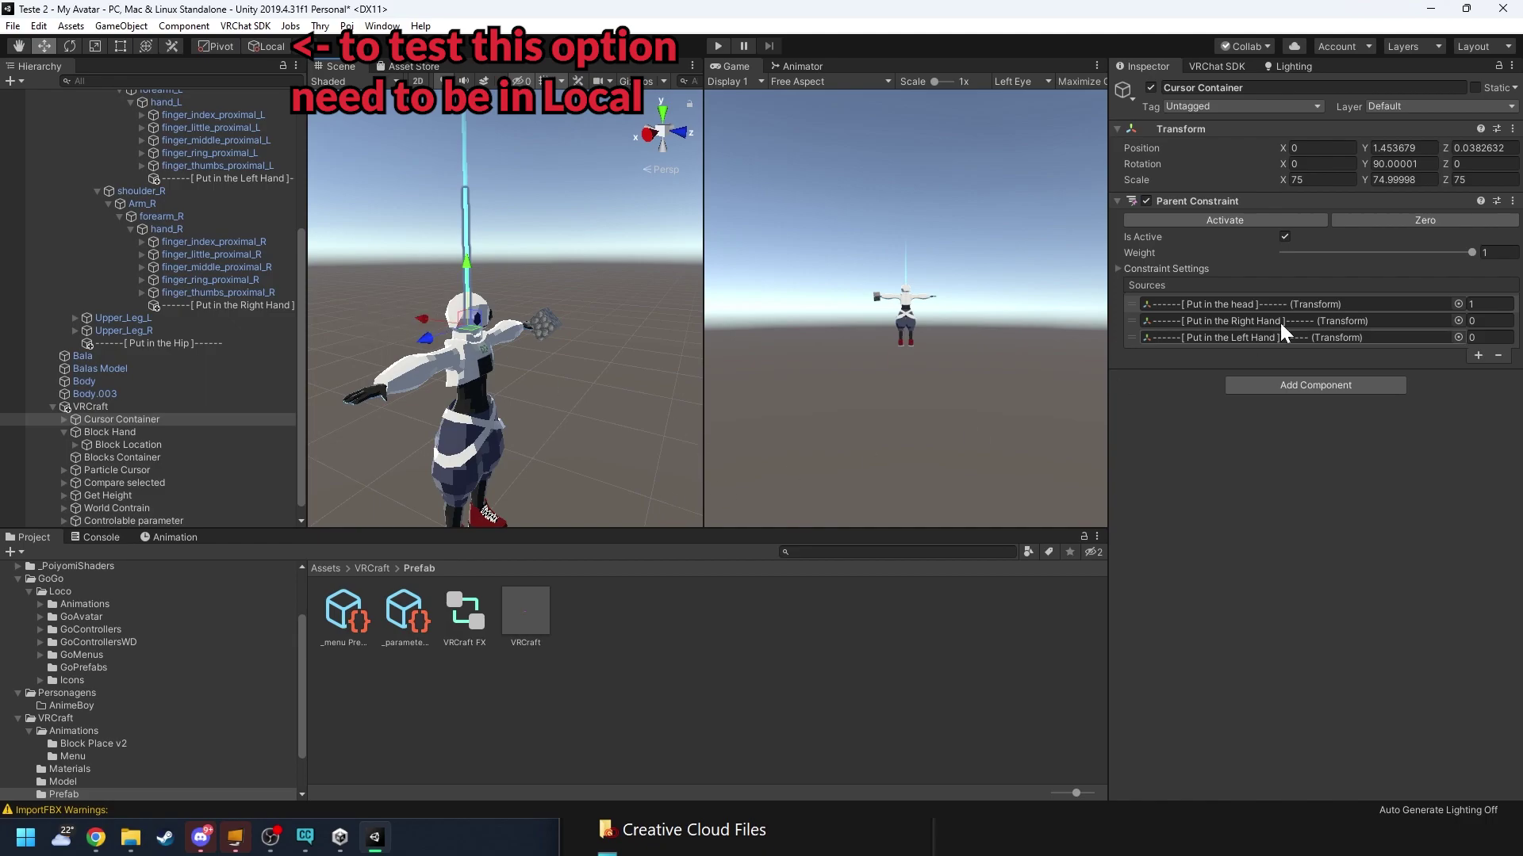
Step: Return Cursor Container's constraint to the right hand, with weight 0 for the head and 1 for the right hand
left_click(1481, 305)
type("0")
left_click(1488, 320)
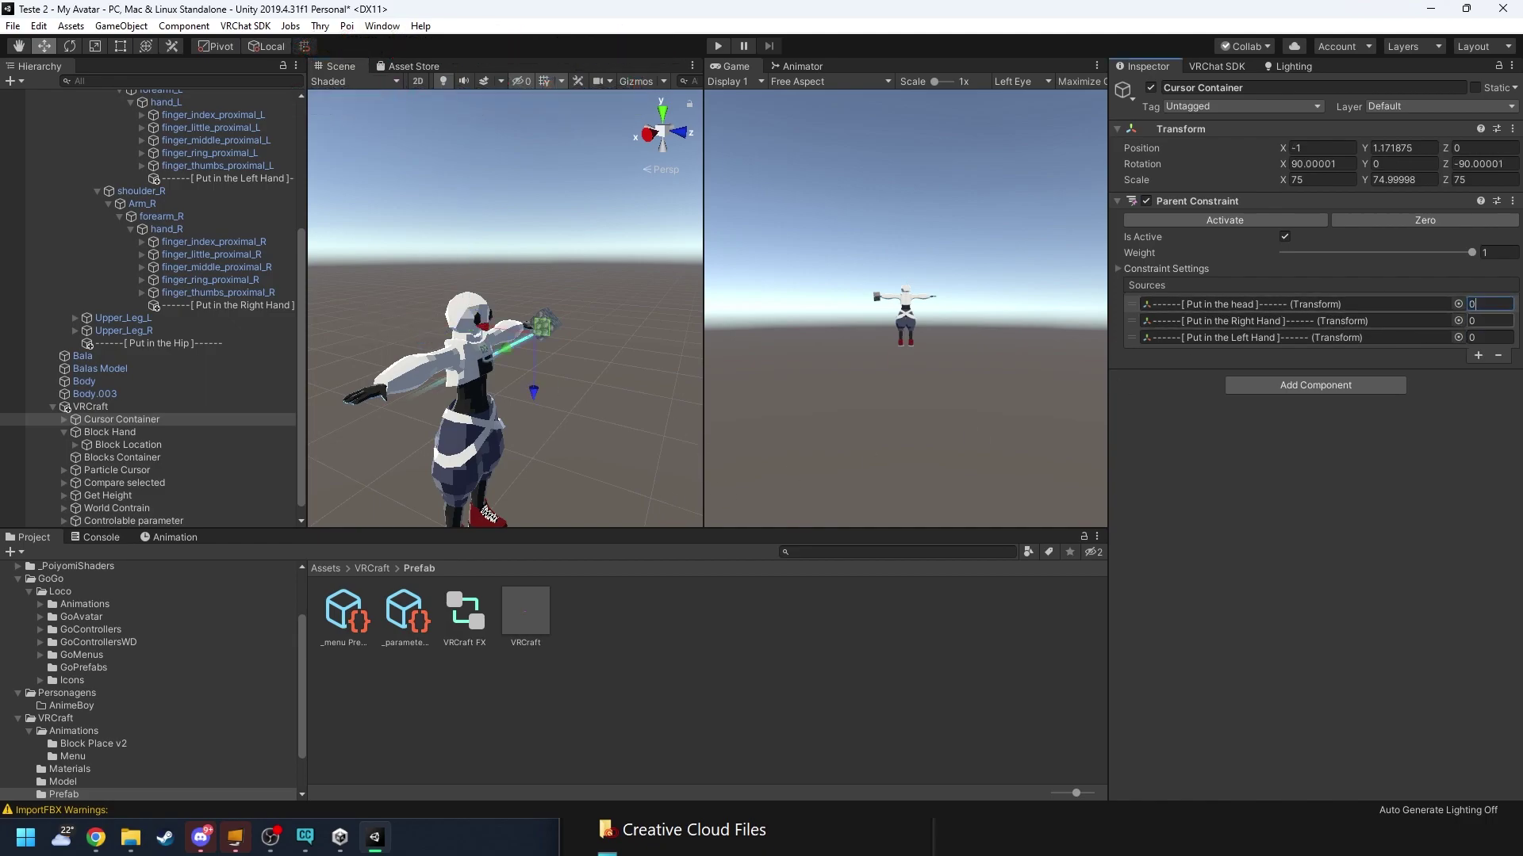
type("1")
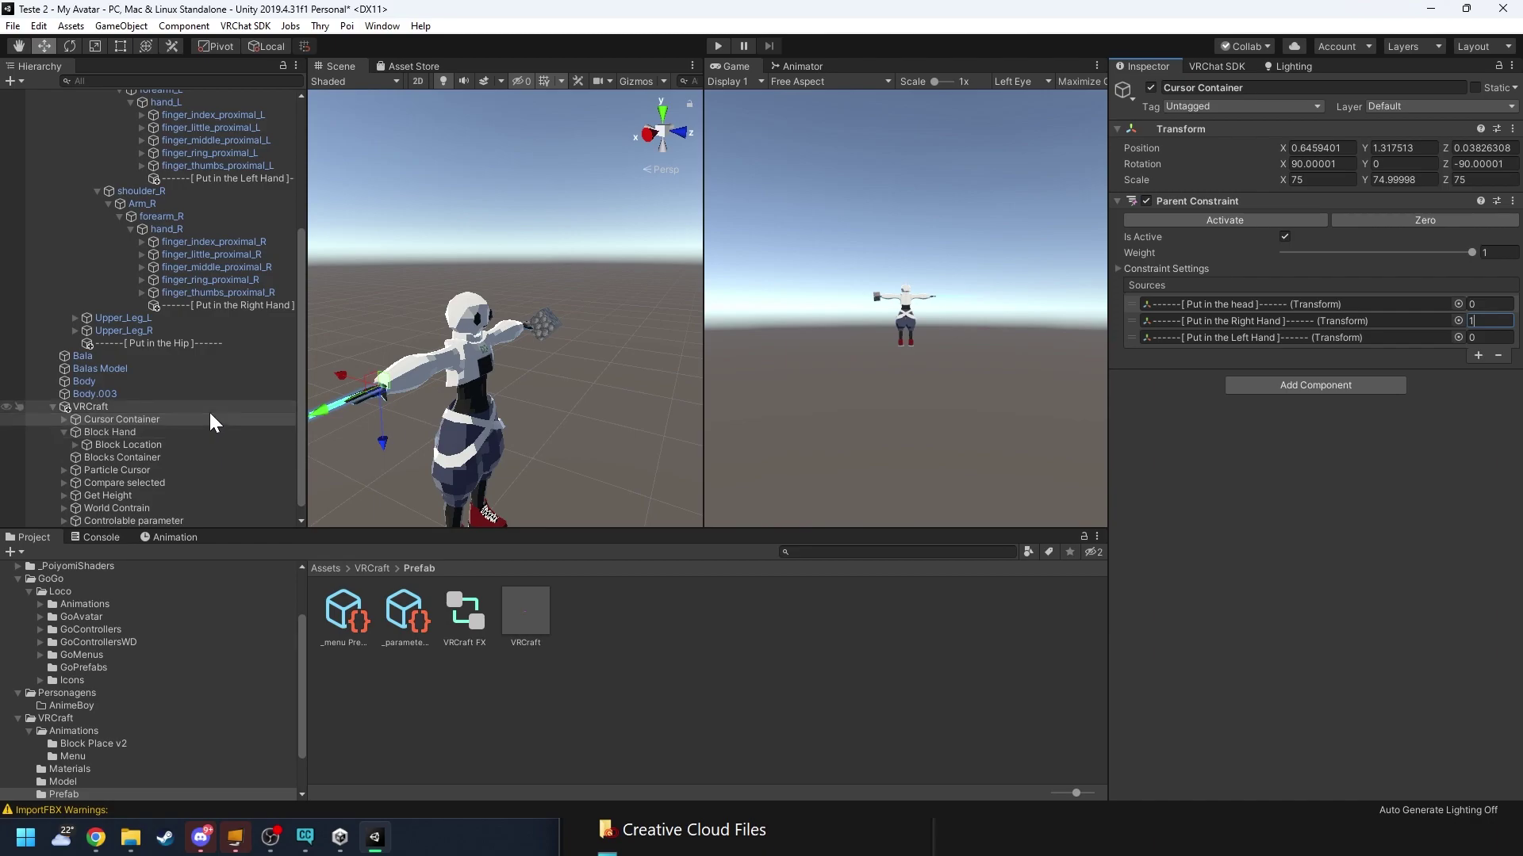
Step: Return Block Hand's constraint to the right hand, with weight 0 for the left hand and 1 for the right hand
left_click(127, 432)
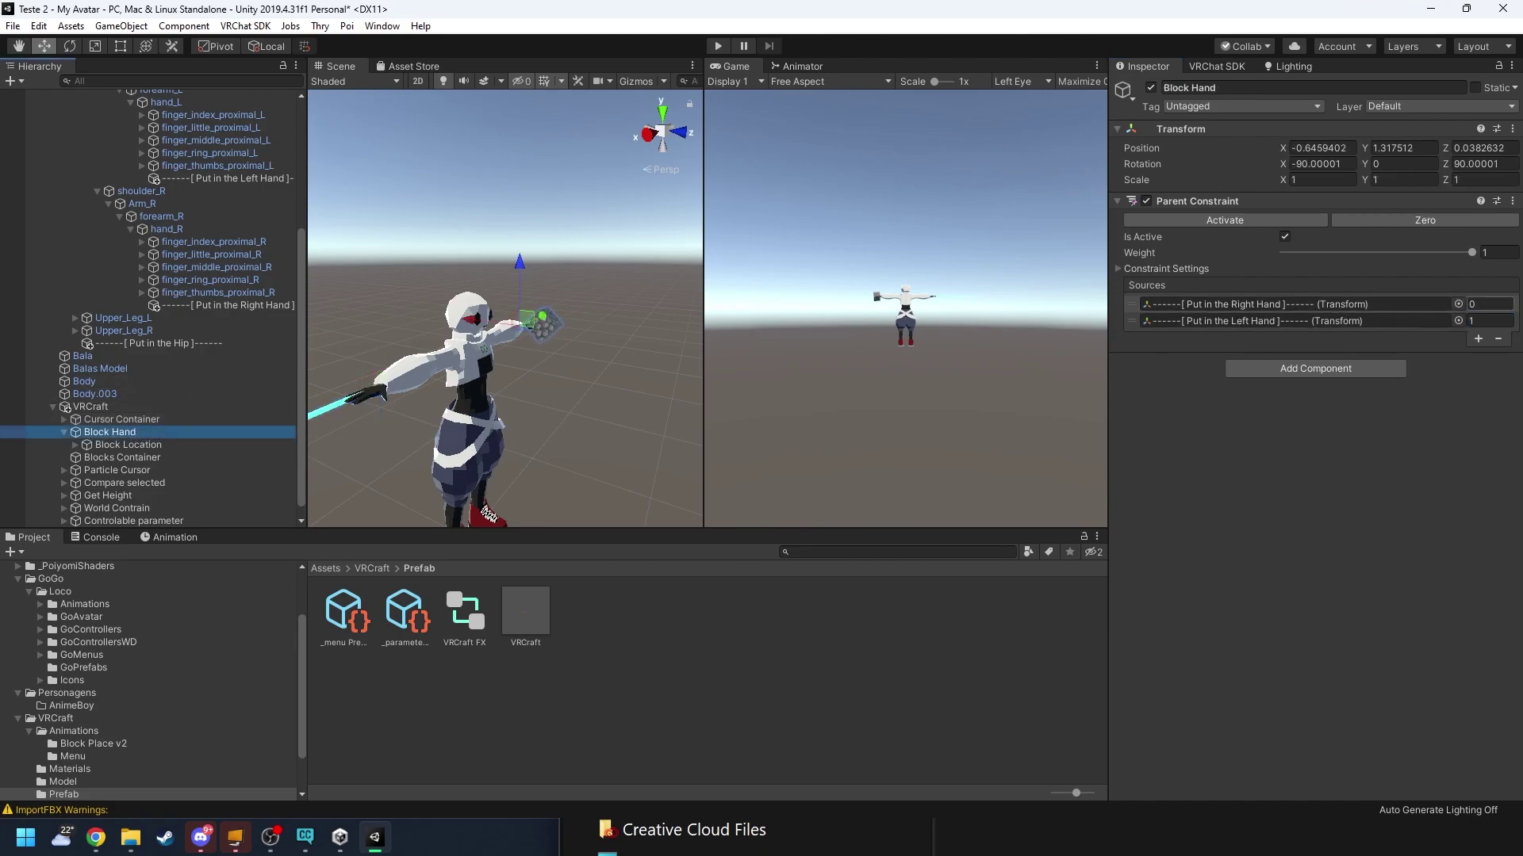
left_click(1487, 321)
type("0")
left_click(1487, 305)
type("1")
left_click_drag(570, 387, 517, 377, "alt")
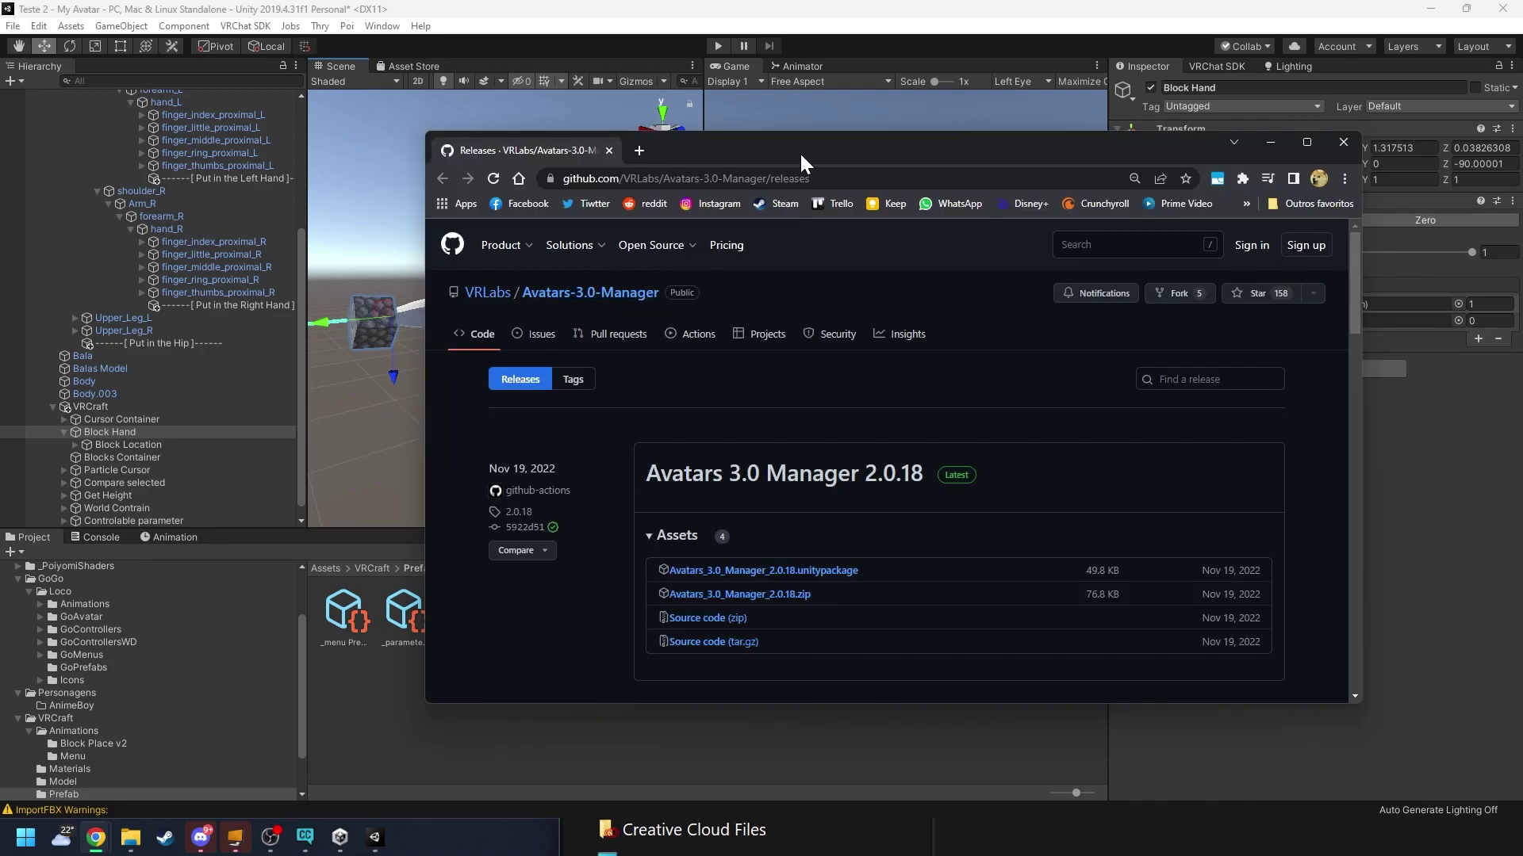
Step: Switch to Chrome and download Avatars_3.0_Manager_2.0.18.unitypackage from the VRLabs Avatars-3.0-Manager releases page on GitHub
left_click_drag(801, 163, 906, 124)
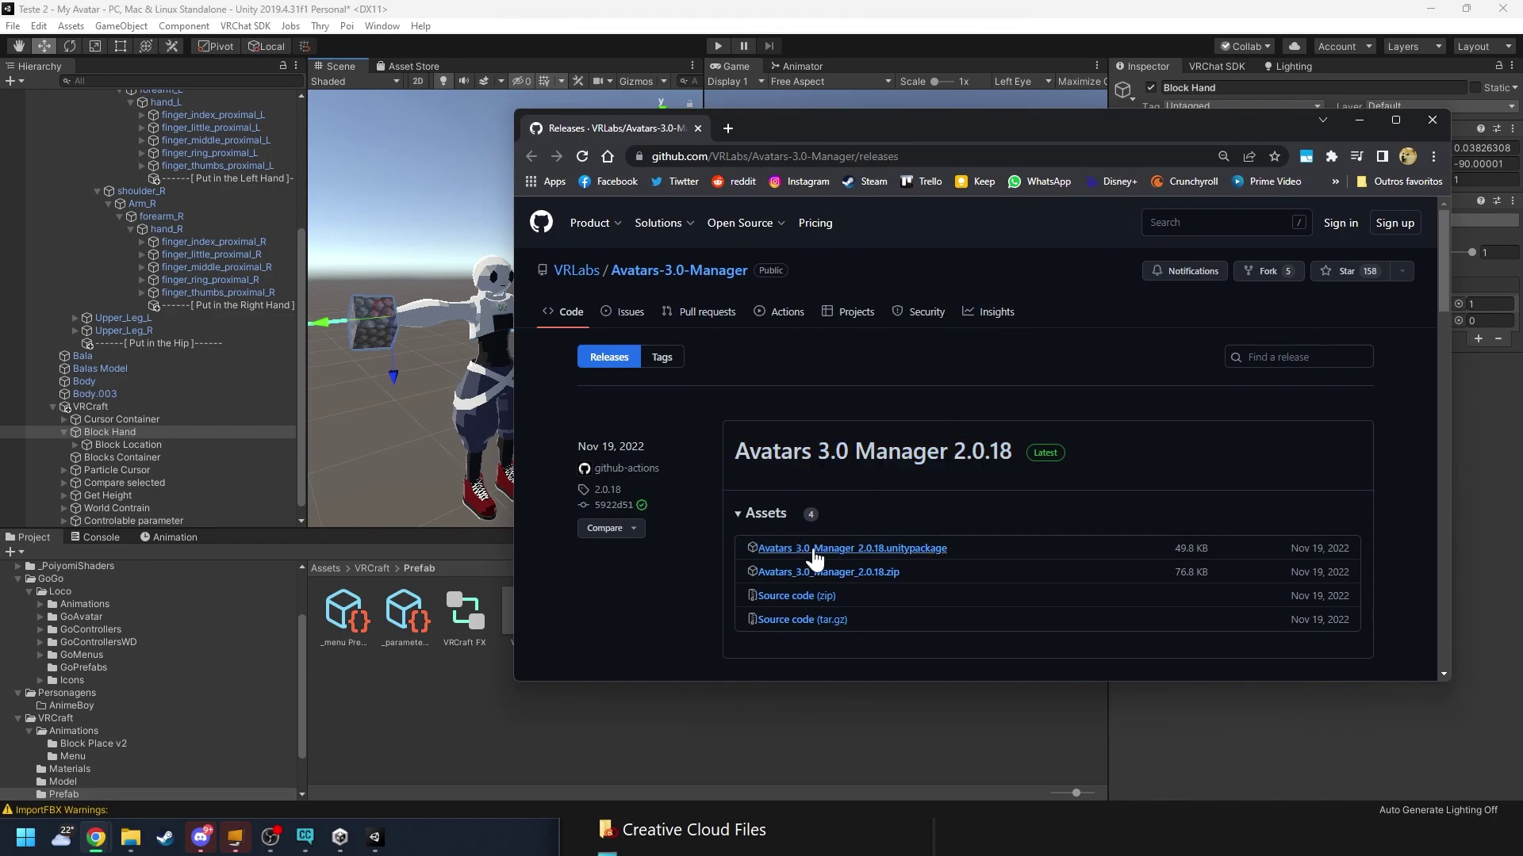
left_click(938, 560)
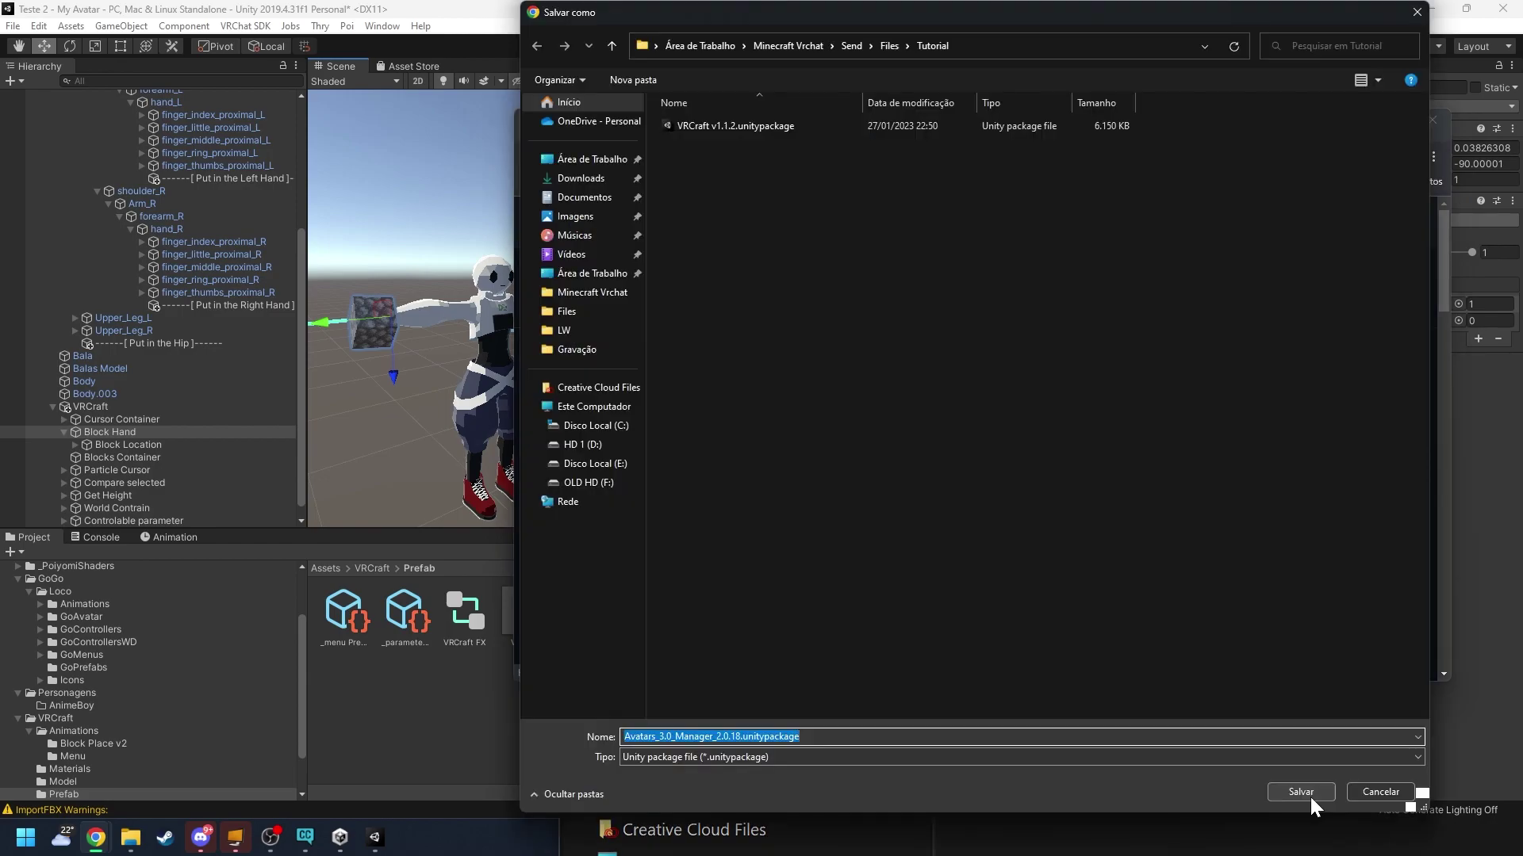
left_click(1310, 797)
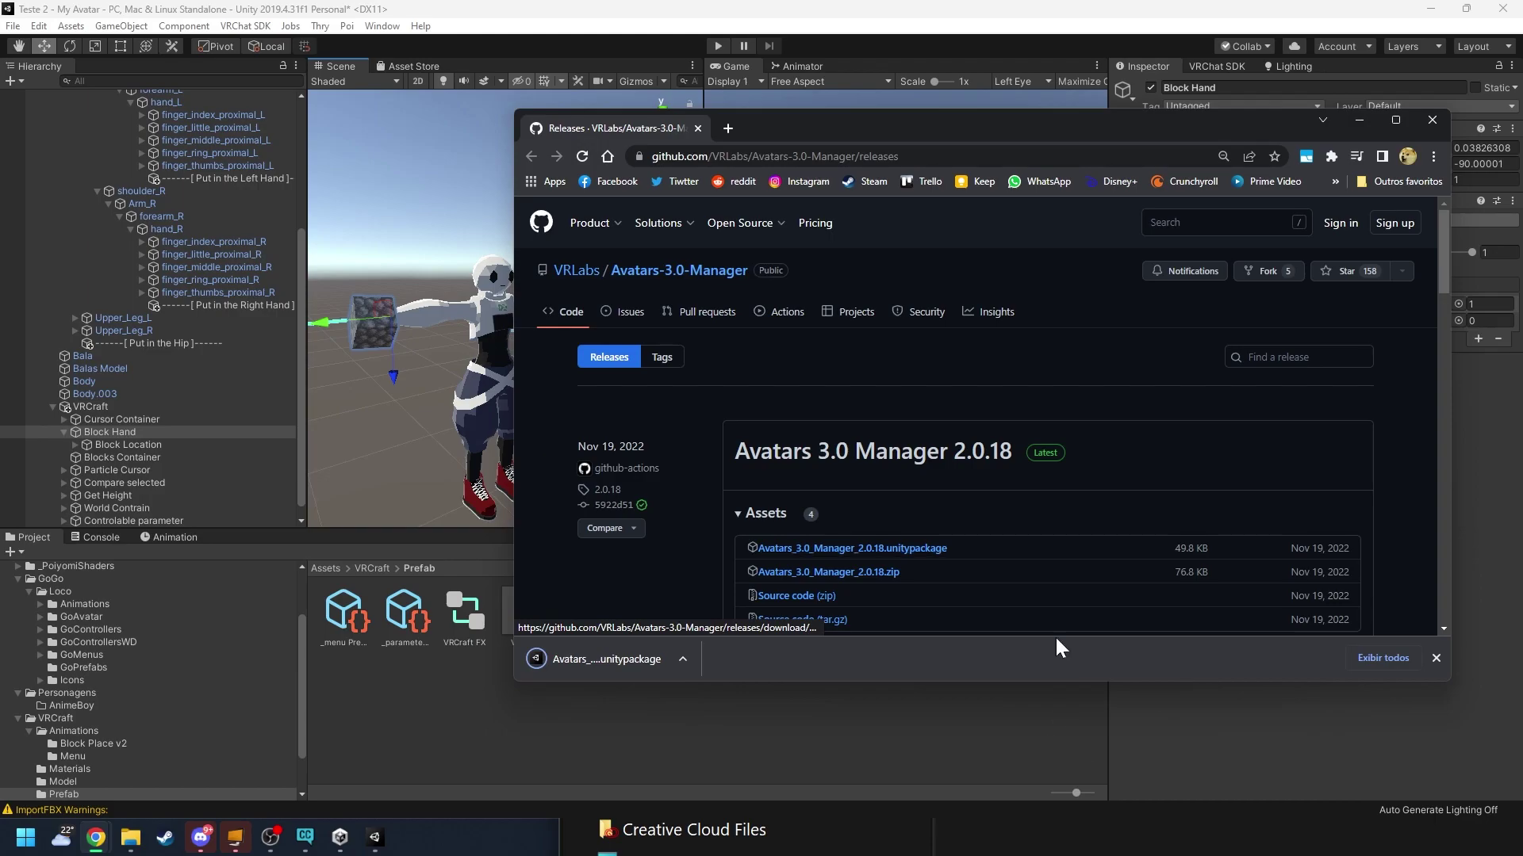
Step: Import the complete Avatars_3.0_Manager_2.0.18 package into the Unity project
key("alt+Tab")
left_click_drag(1097, 392, 473, 708)
left_click(457, 695)
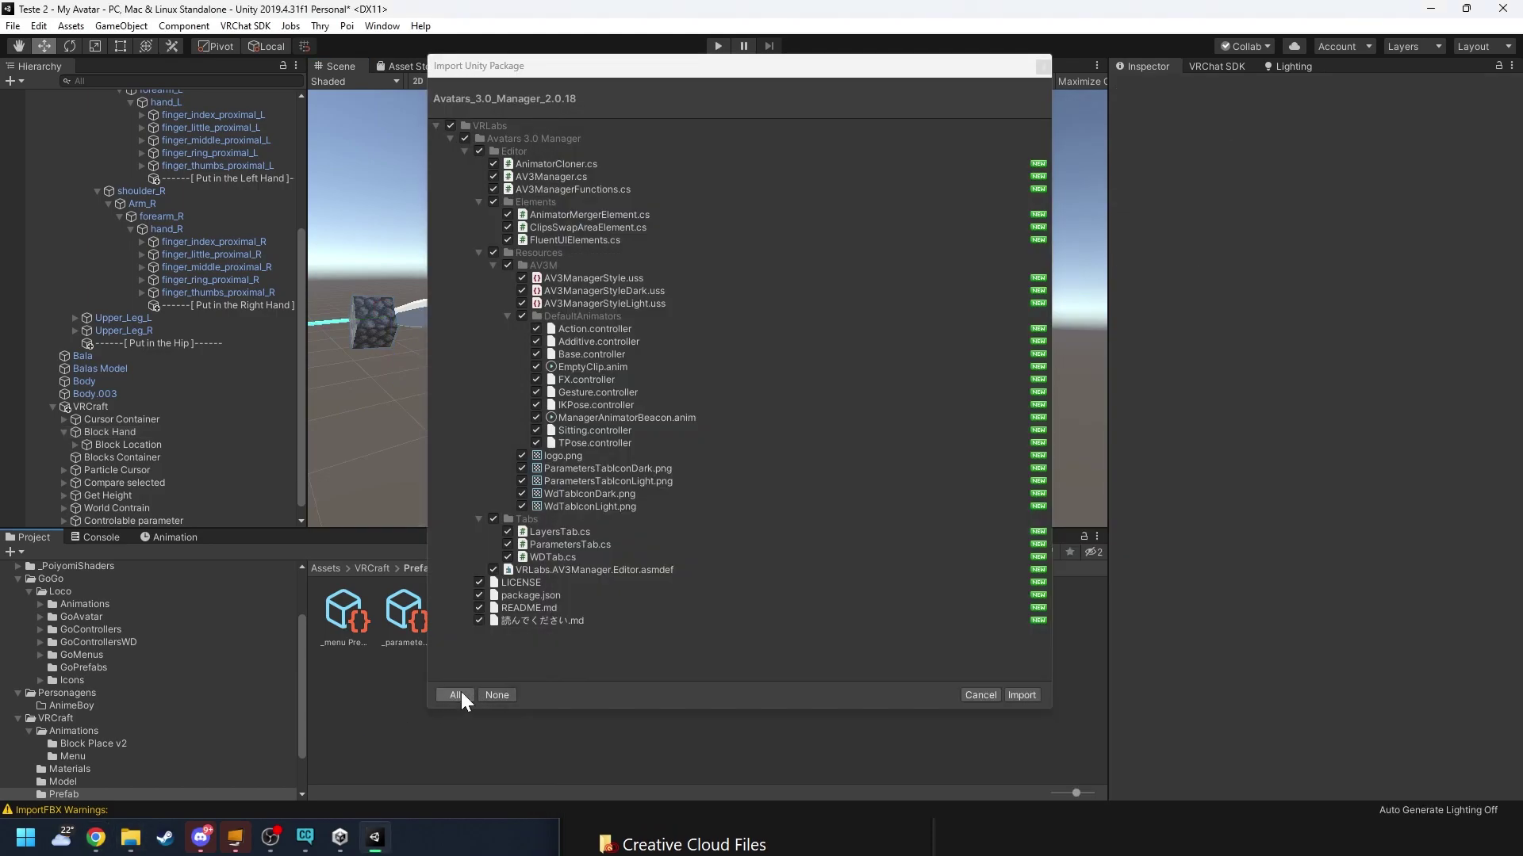
left_click(1033, 691)
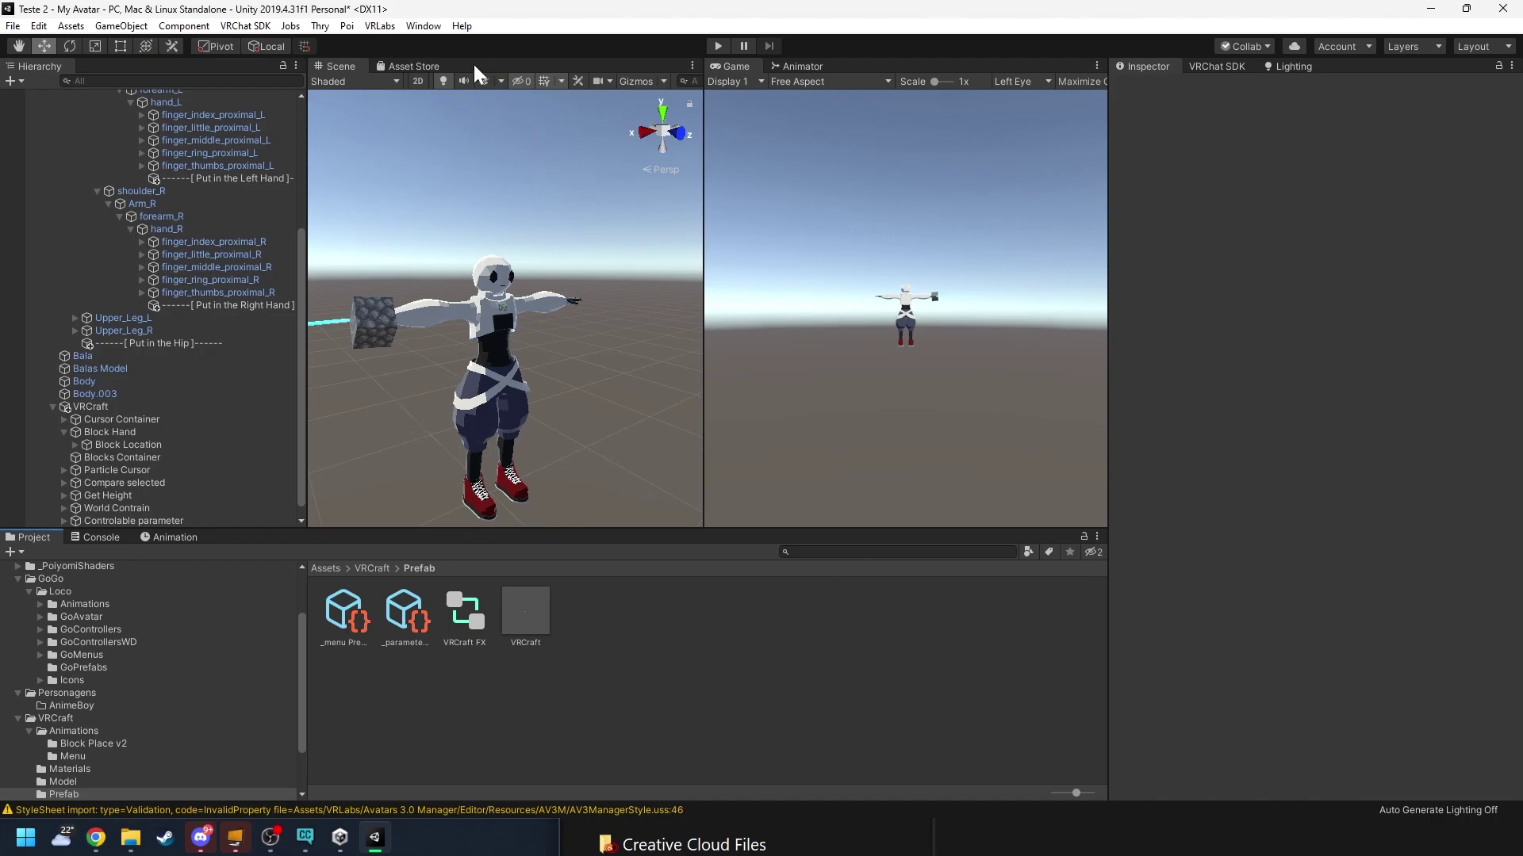
Step: Open the VRLabs Avatars 3.0 Manager and assign Modelo novo as its avatar
left_click(380, 26)
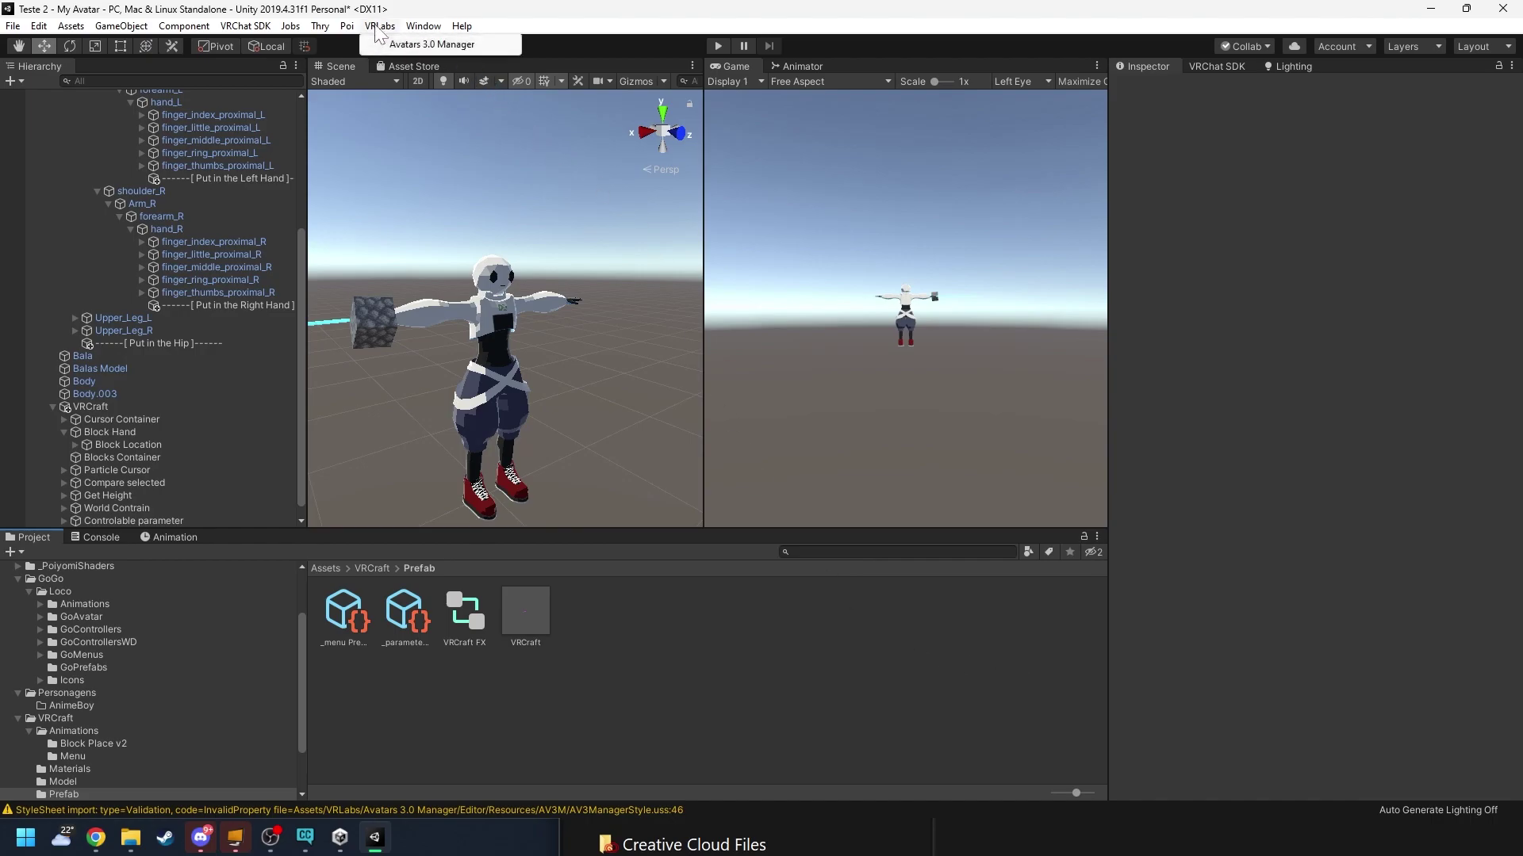
left_click(441, 46)
left_click_drag(1107, 120, 766, 160)
left_click_drag(83, 133, 806, 186)
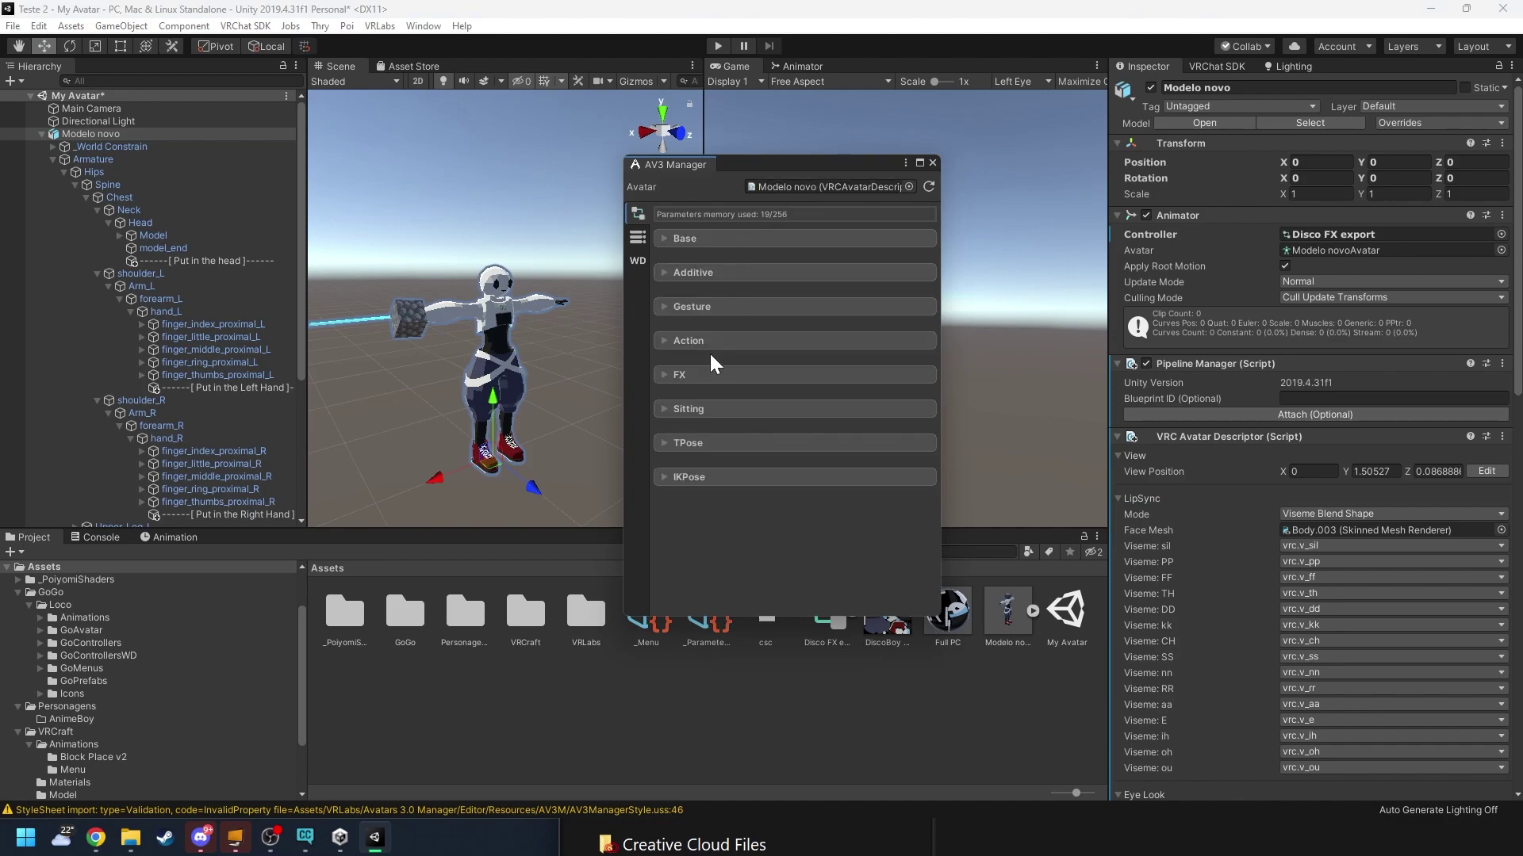
Step: Merge the VRCraft FX animator from the VRCraft Prefab folder into the avatar's current FX controller
left_click(664, 377)
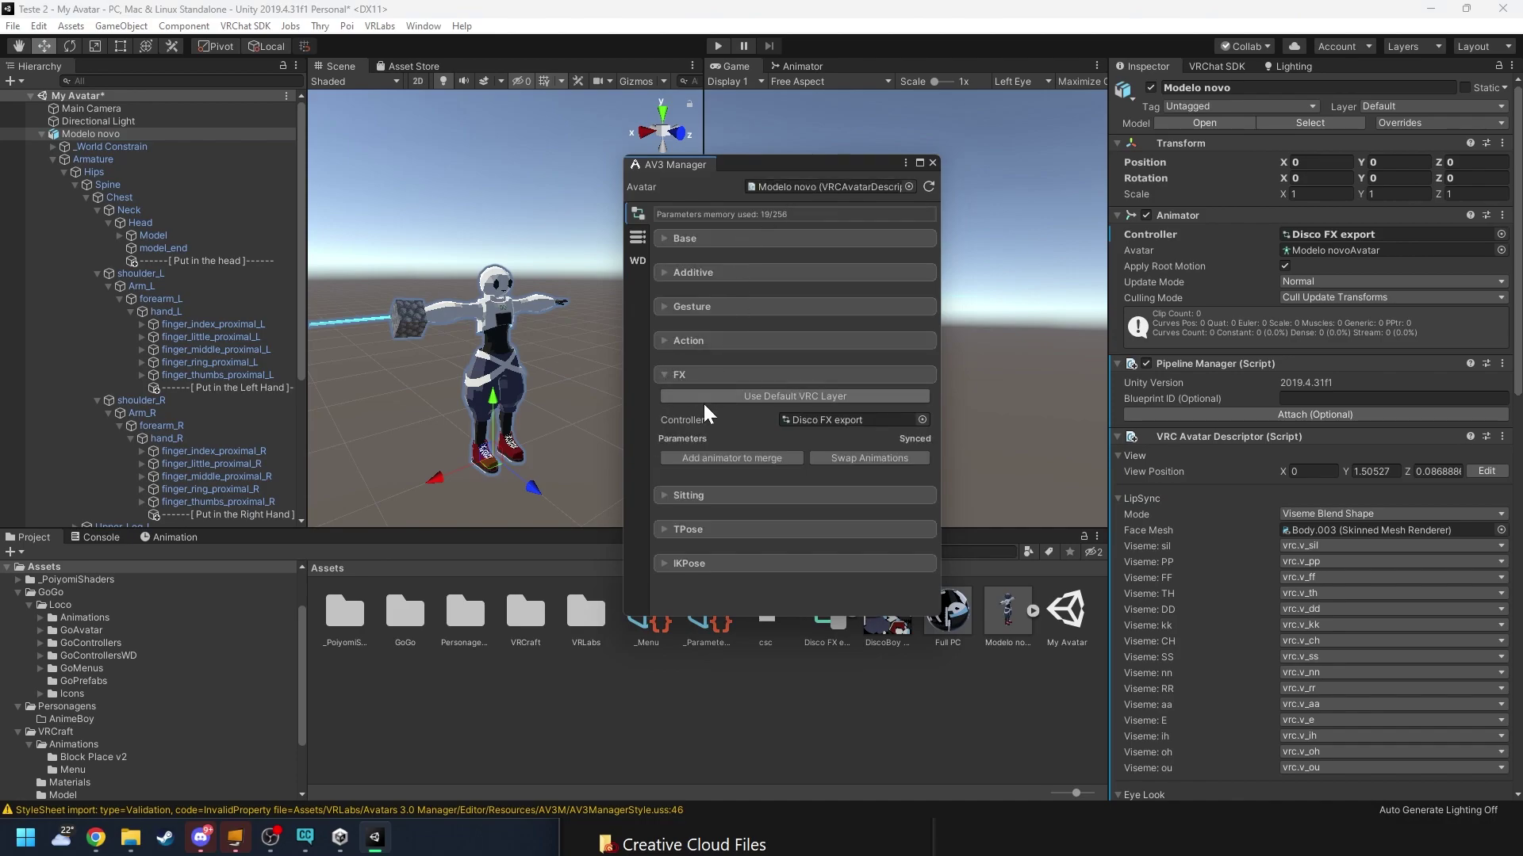
left_click(752, 460)
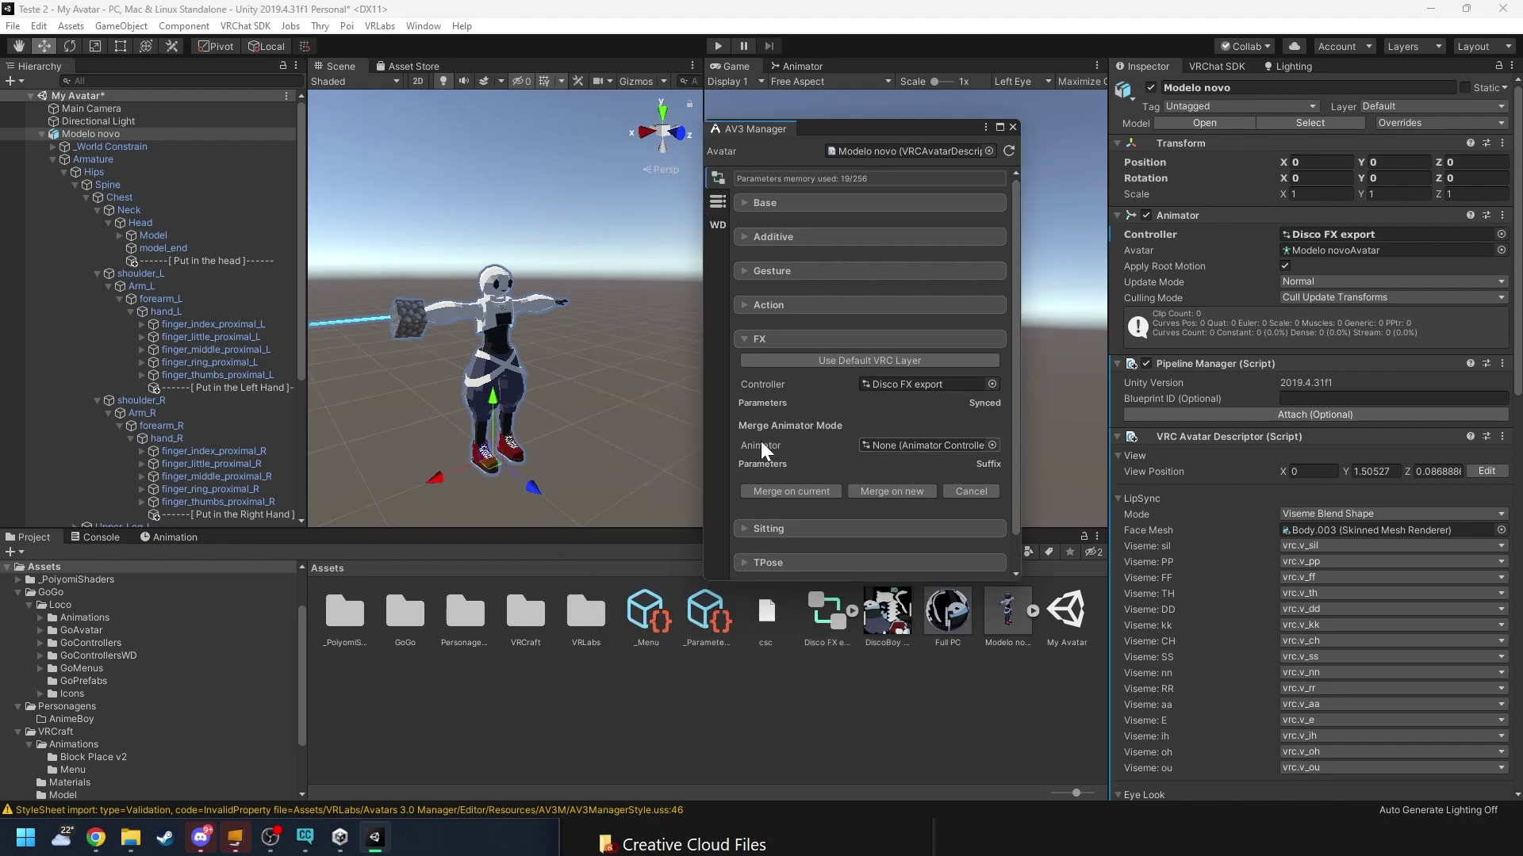
double_click(525, 617)
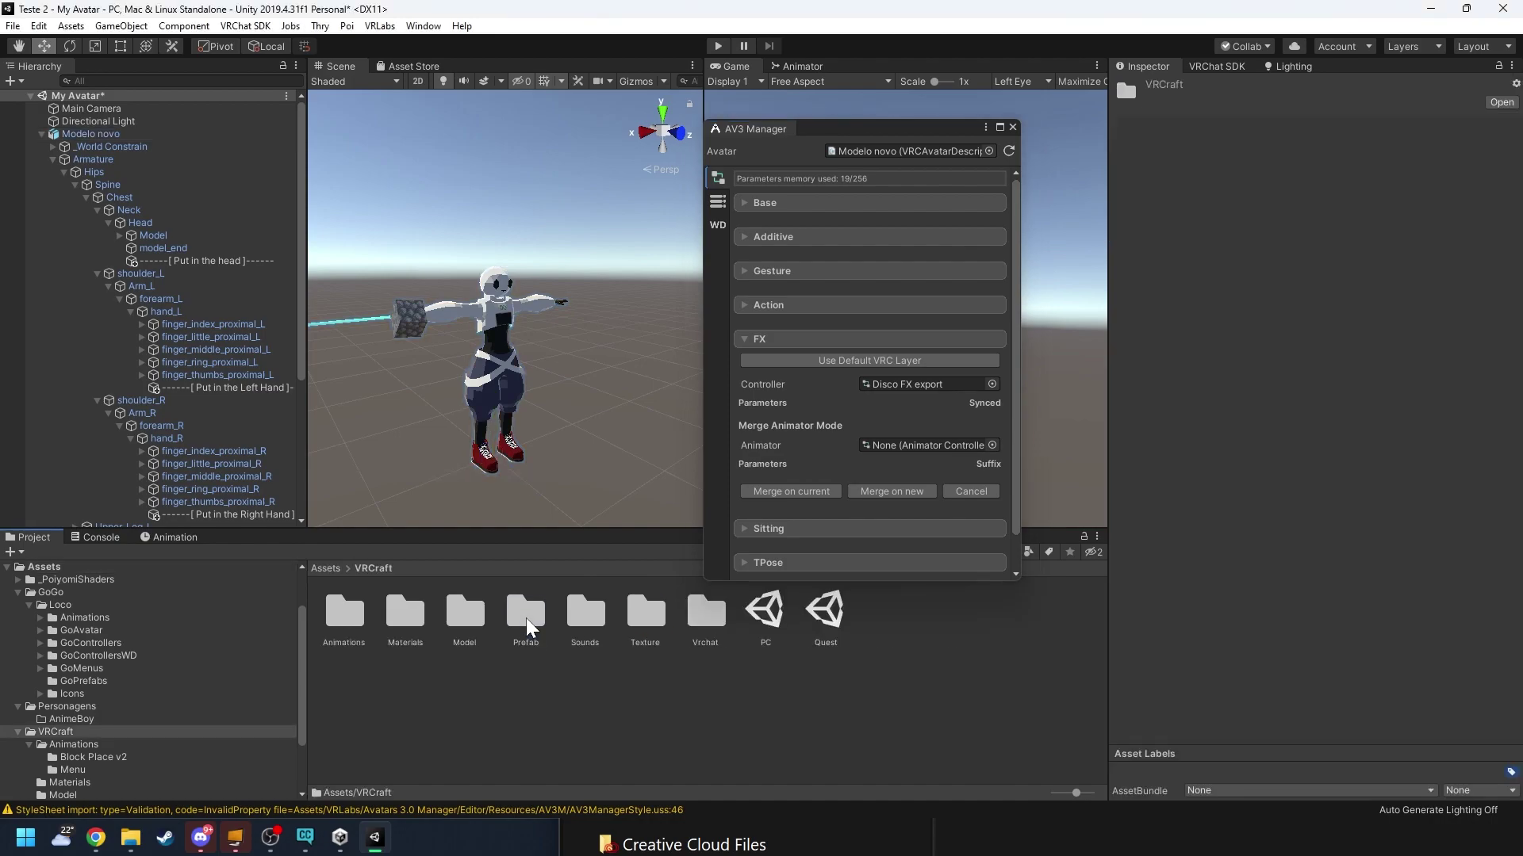
double_click(527, 630)
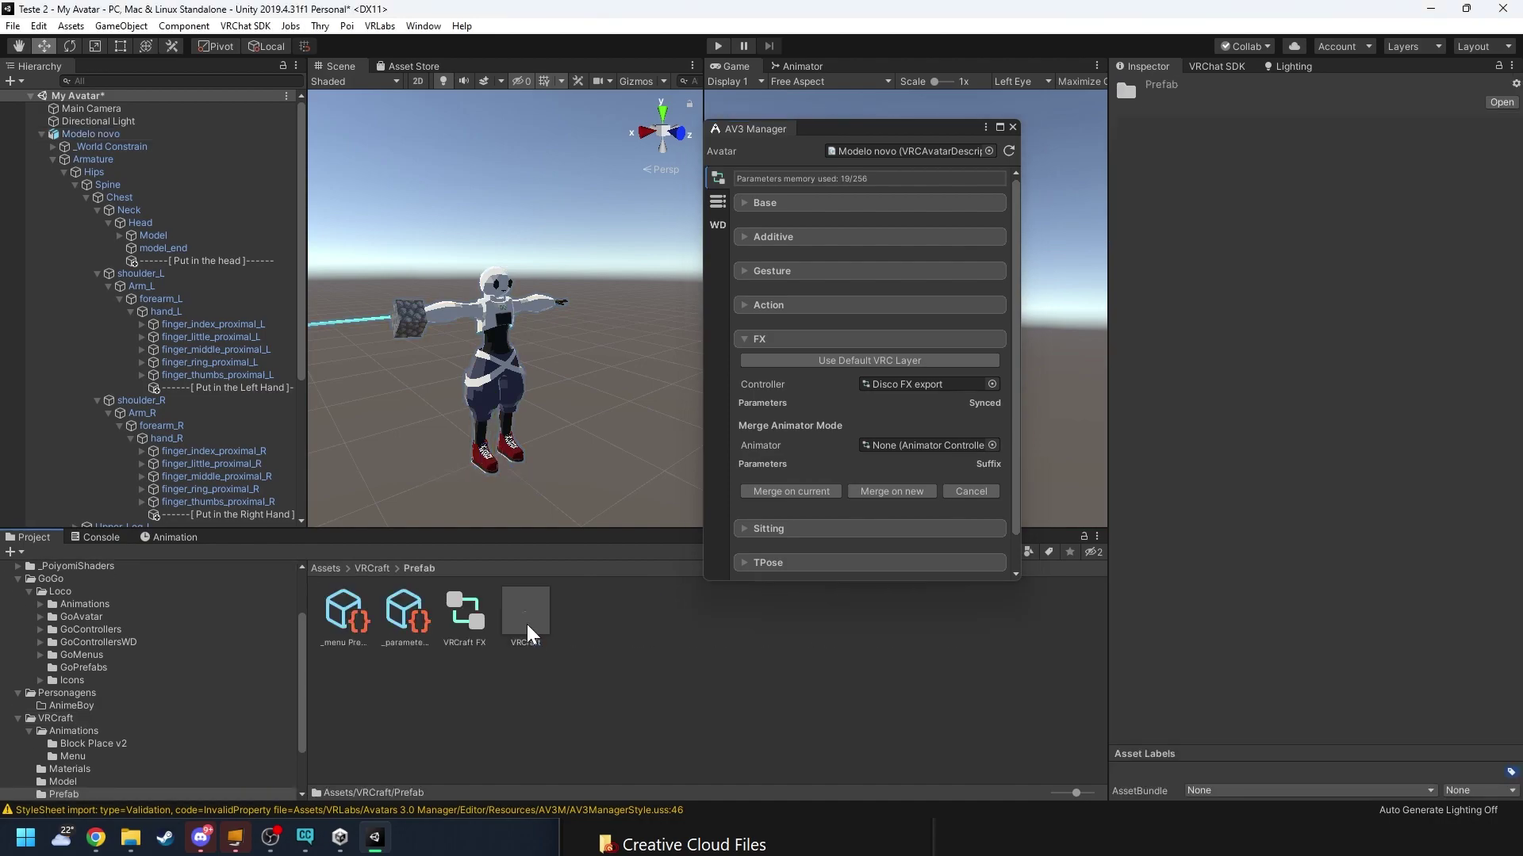
left_click(466, 634)
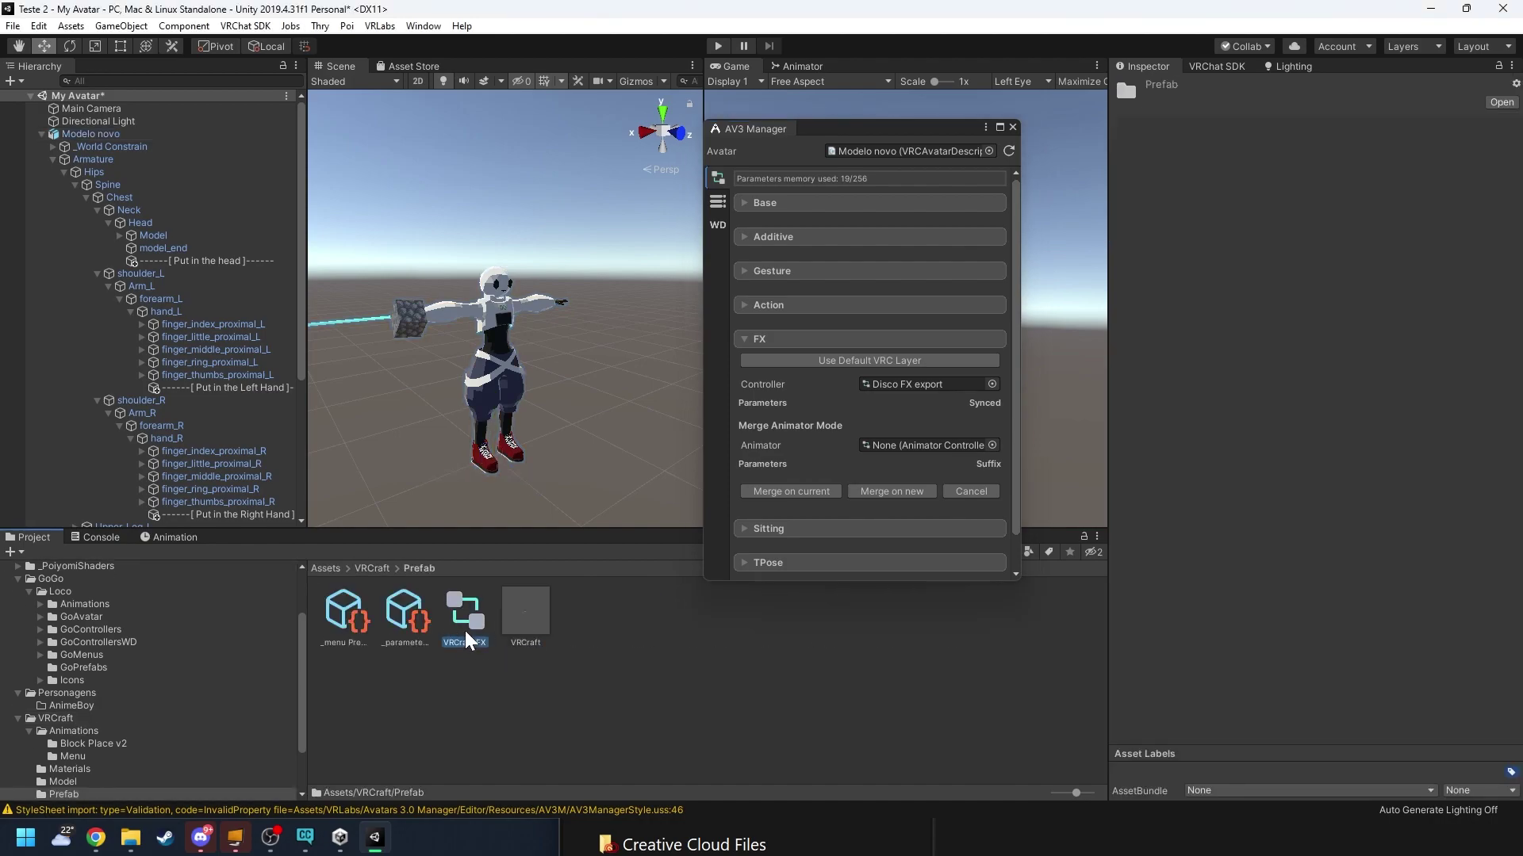
left_click_drag(468, 639, 888, 460)
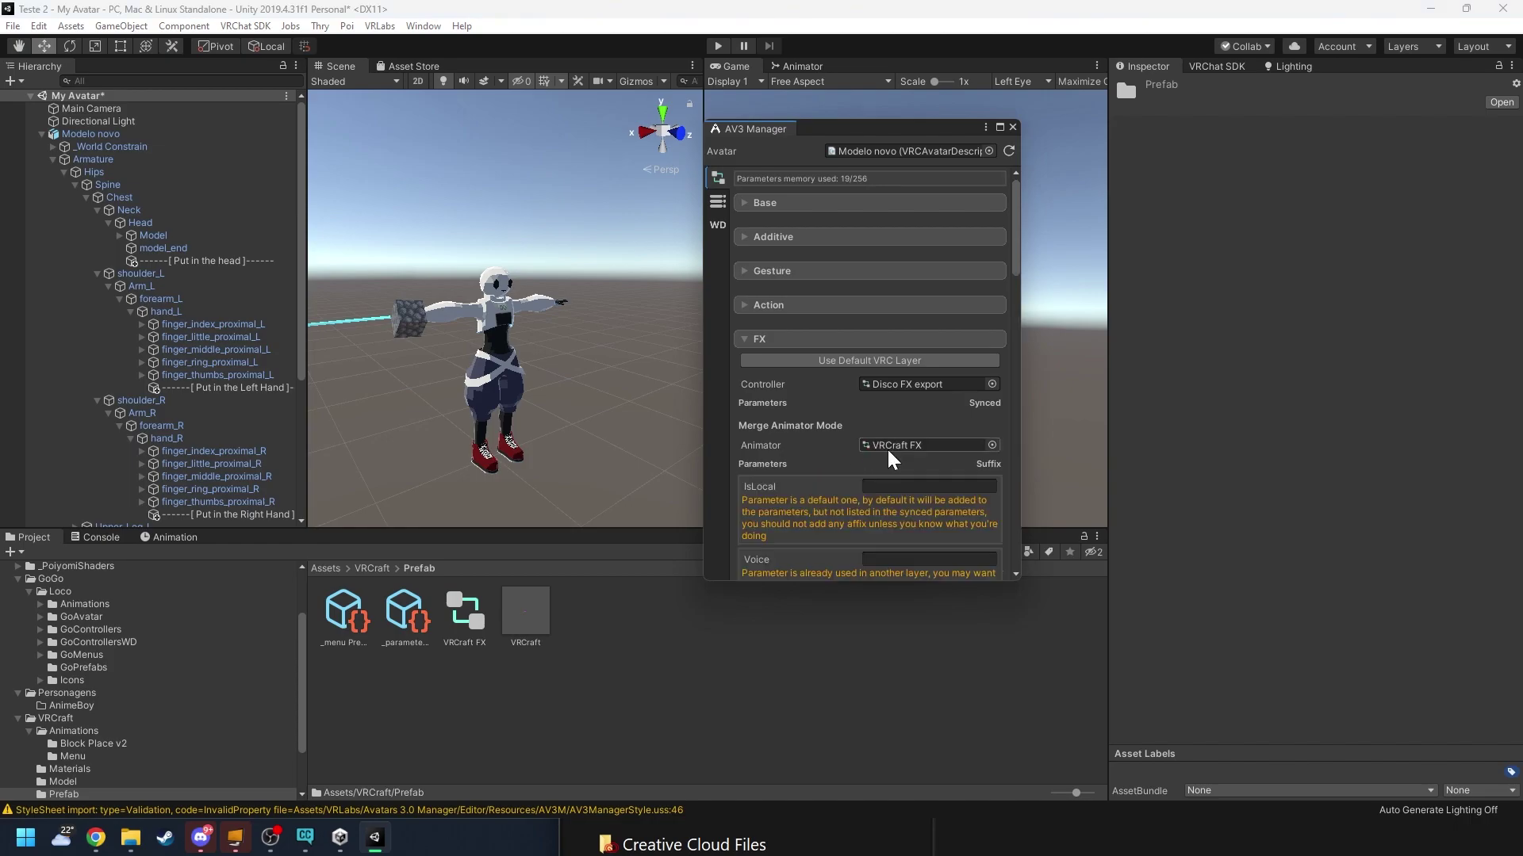
scroll(801, 412, "down", 10)
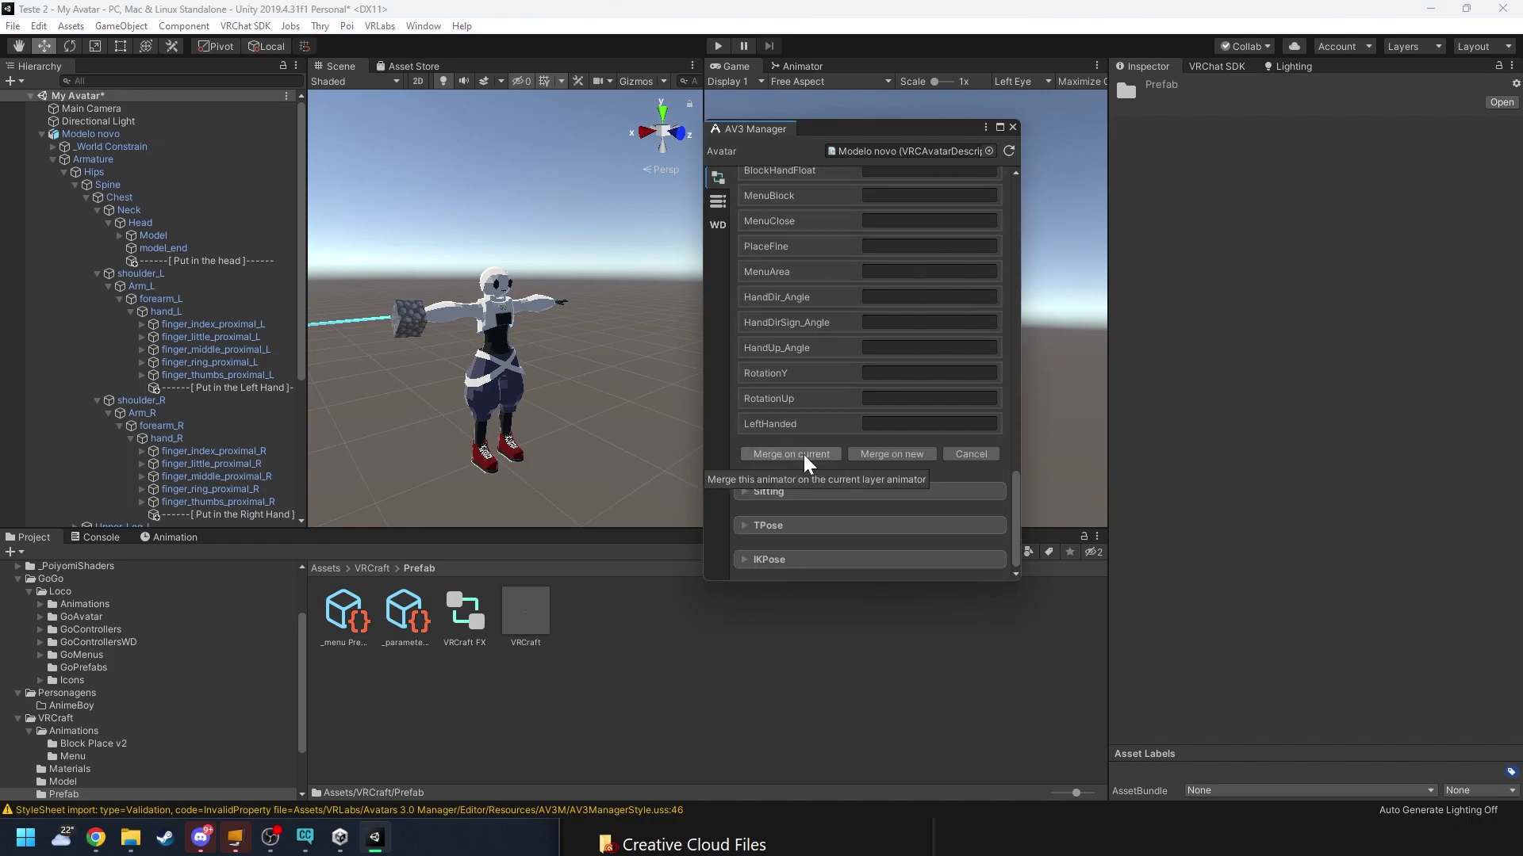
left_click(808, 457)
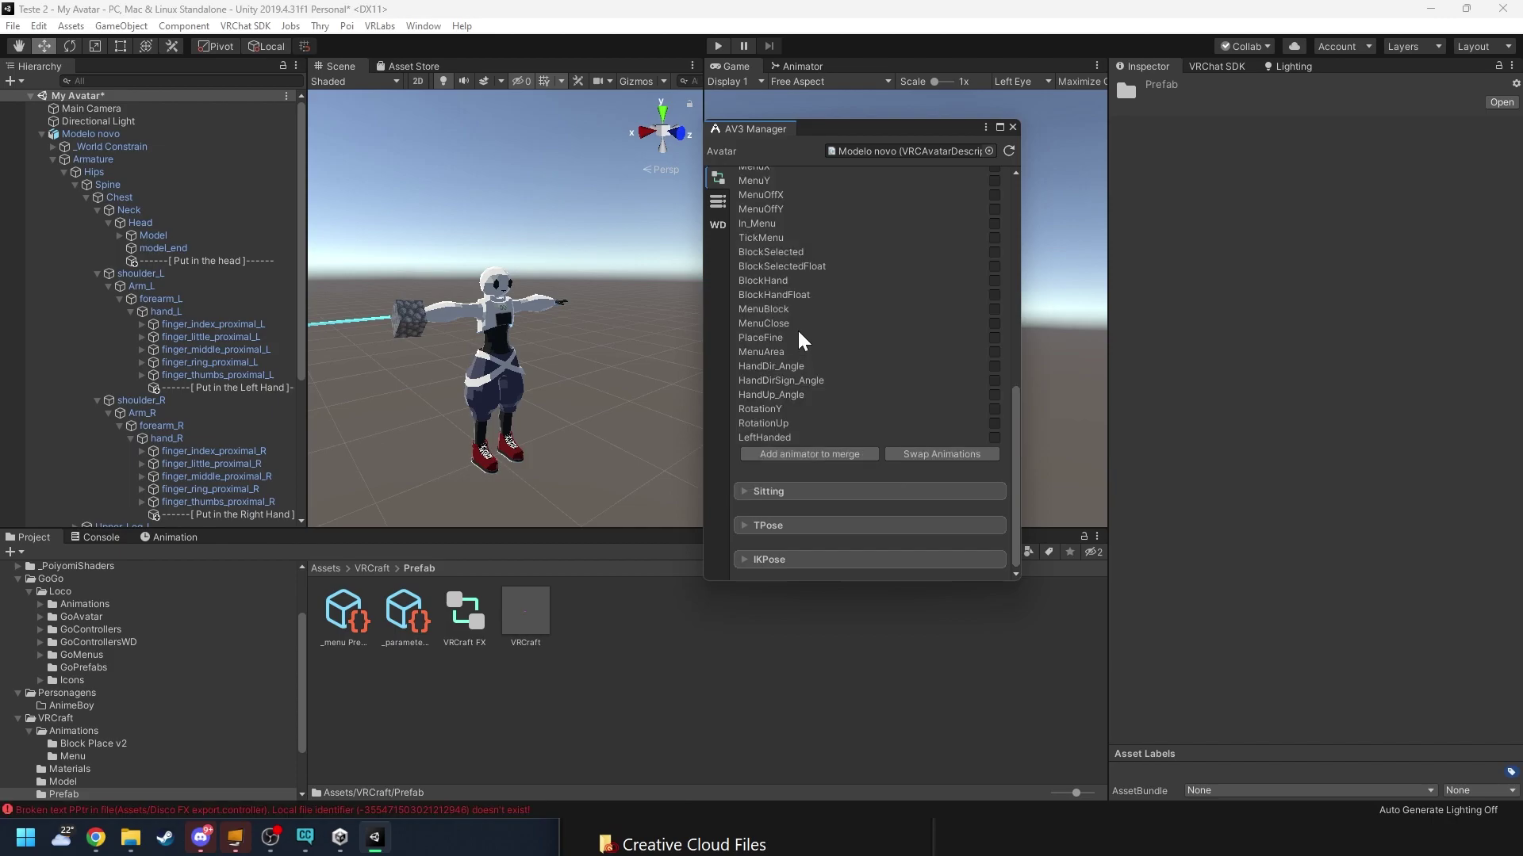
Step: Copy the parameters of VRCraft's _parameters Prefab into the avatar's expression parameters and close the AV3 Manager
left_click(716, 203)
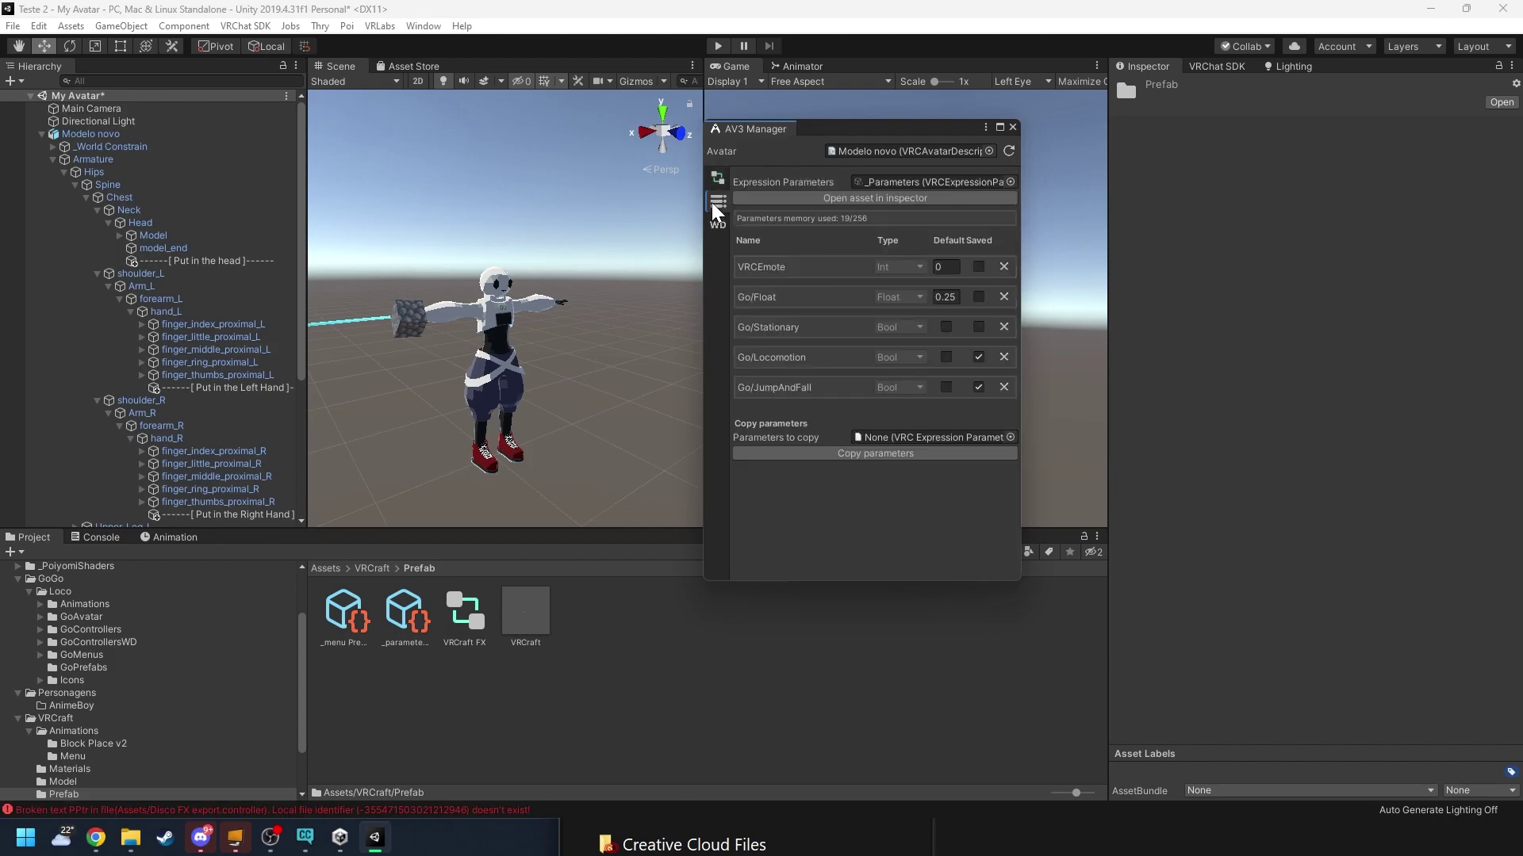
left_click_drag(414, 613, 905, 437)
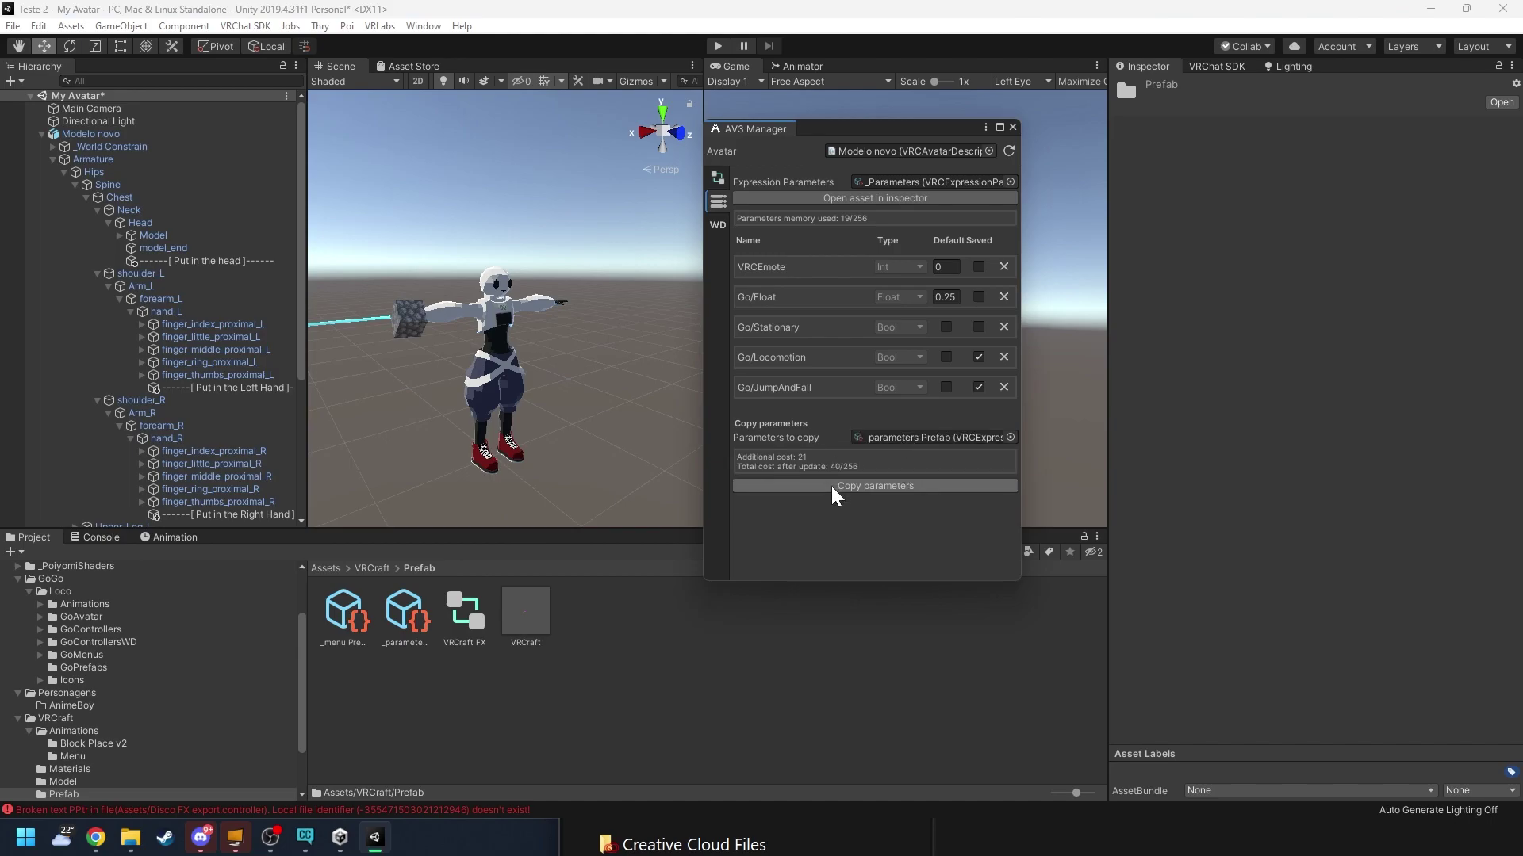
left_click(888, 487)
scroll(872, 515, "down", 3)
left_click(1012, 128)
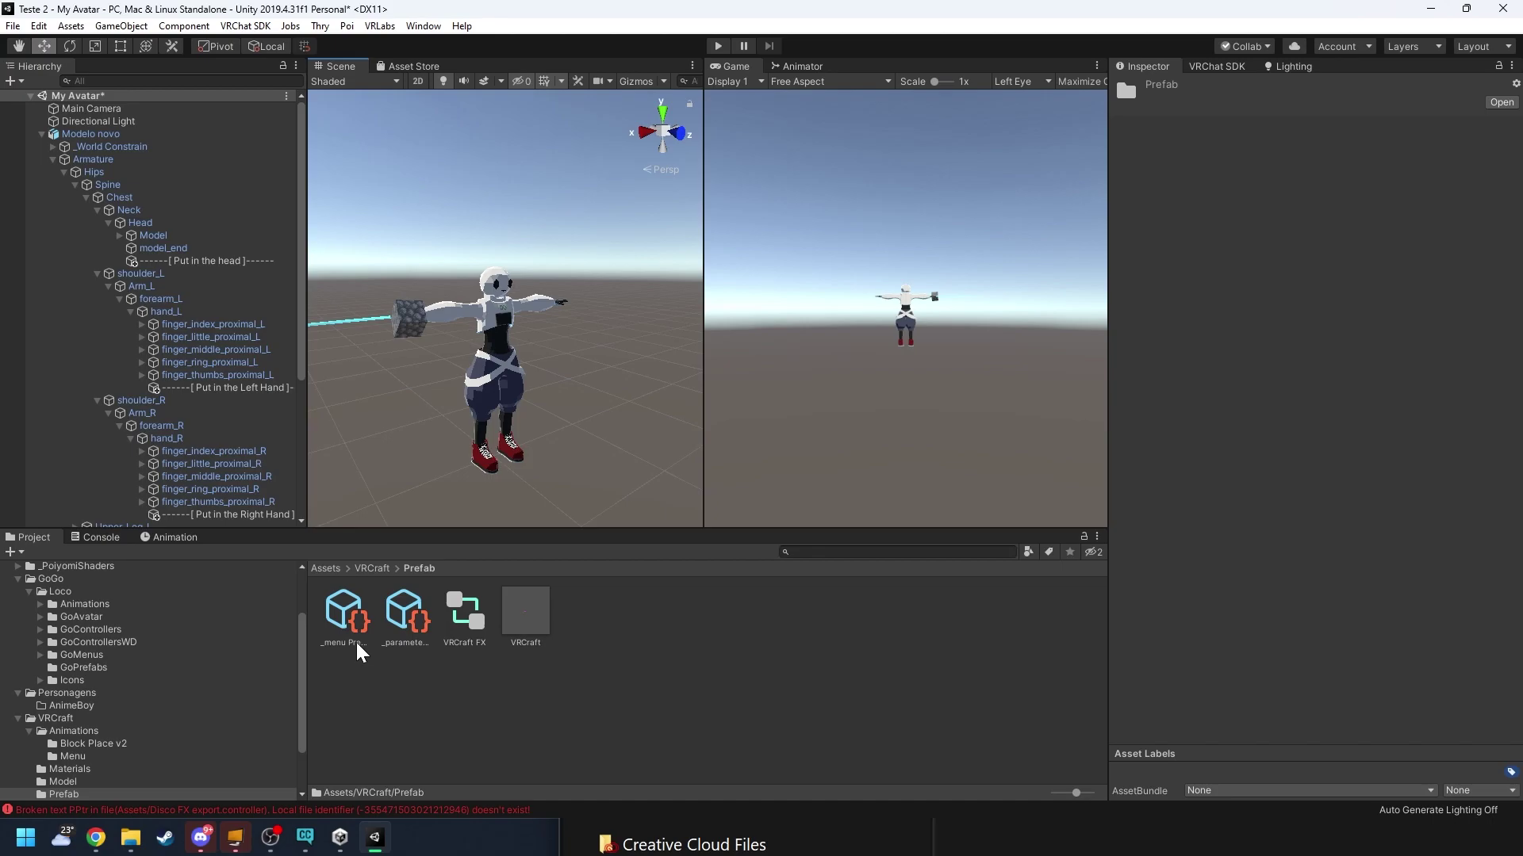
Step: Open the _Menu expressions menu used by Modelo novo and add a new control of type Sub Menu
left_click(111, 137)
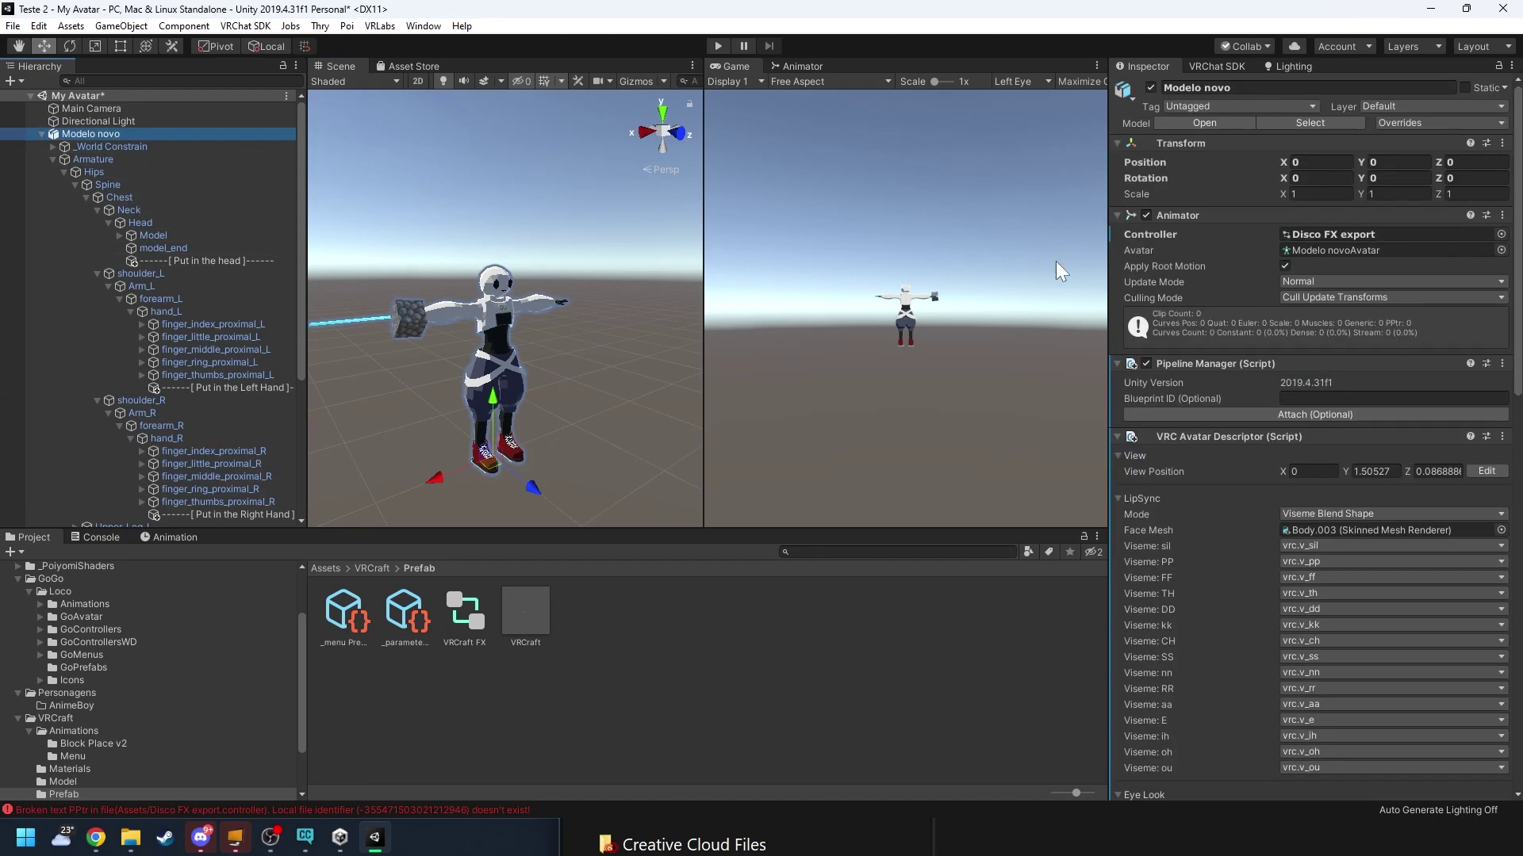
scroll(1187, 475, "down", 5)
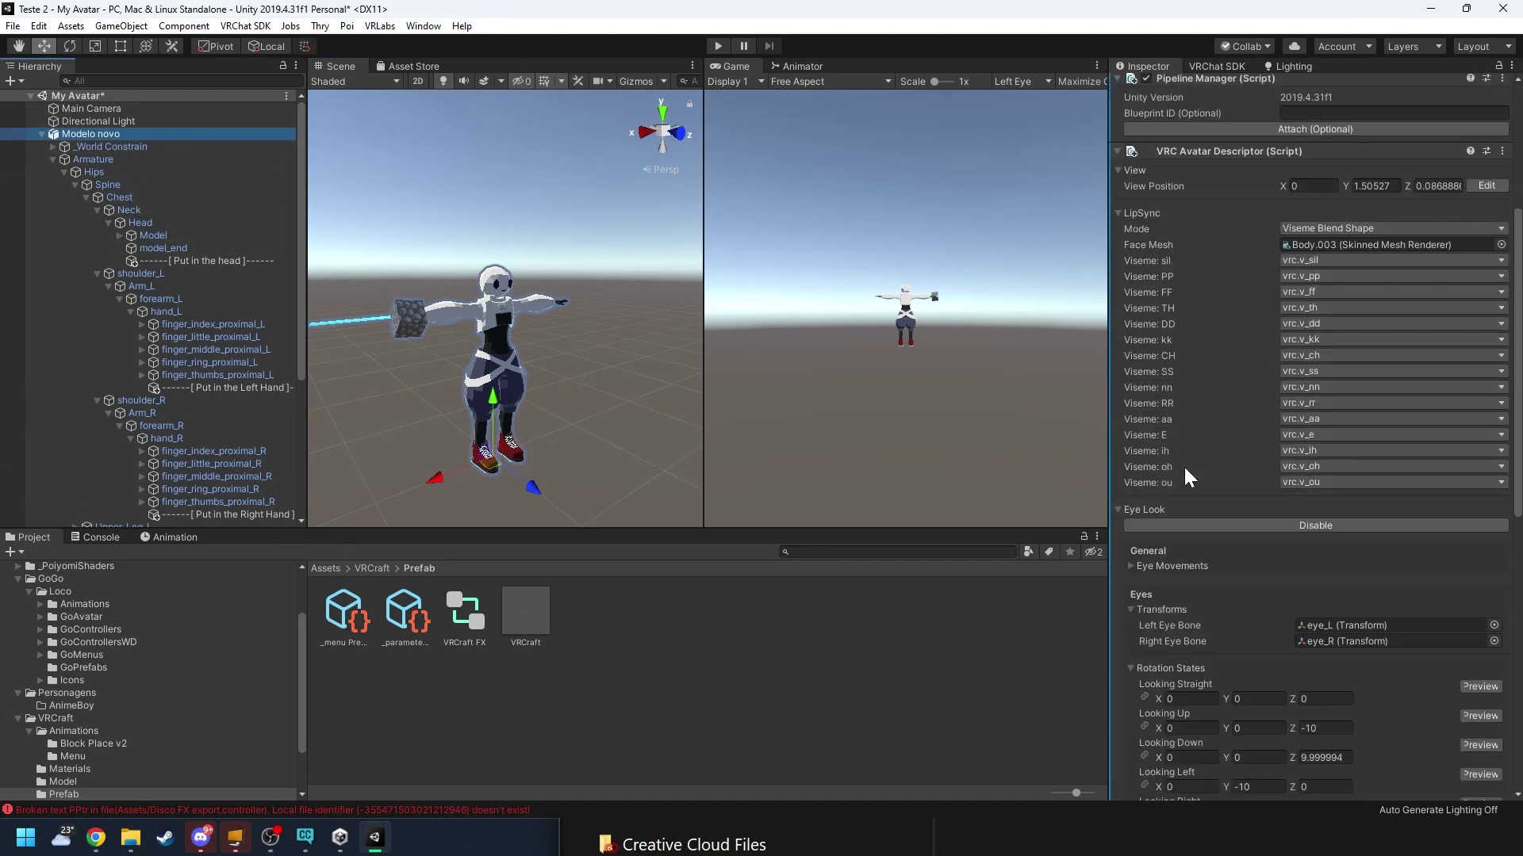
scroll(1185, 466, "down", 10)
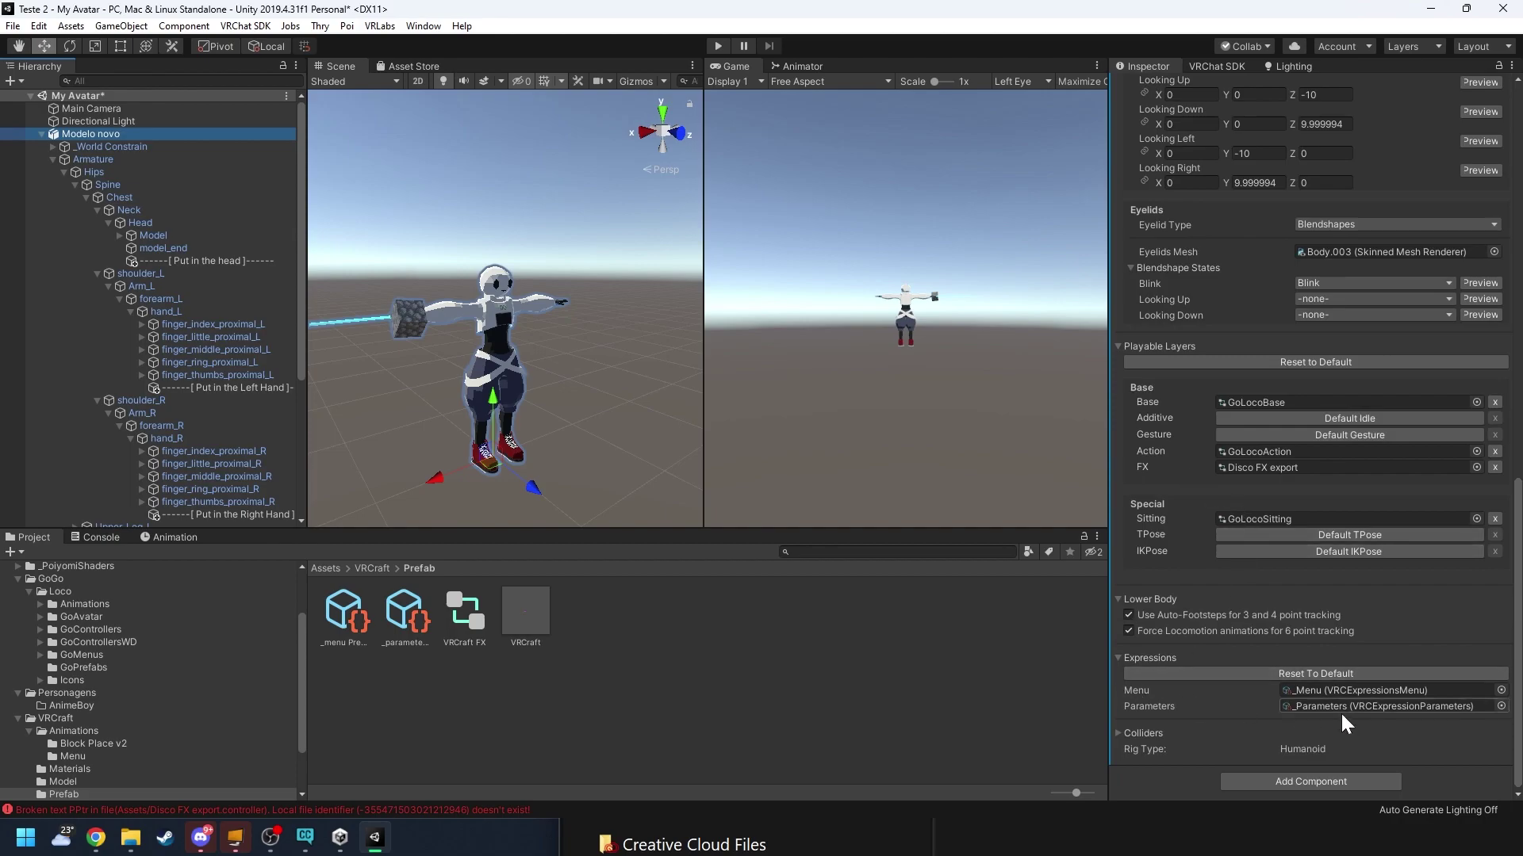
double_click(1395, 690)
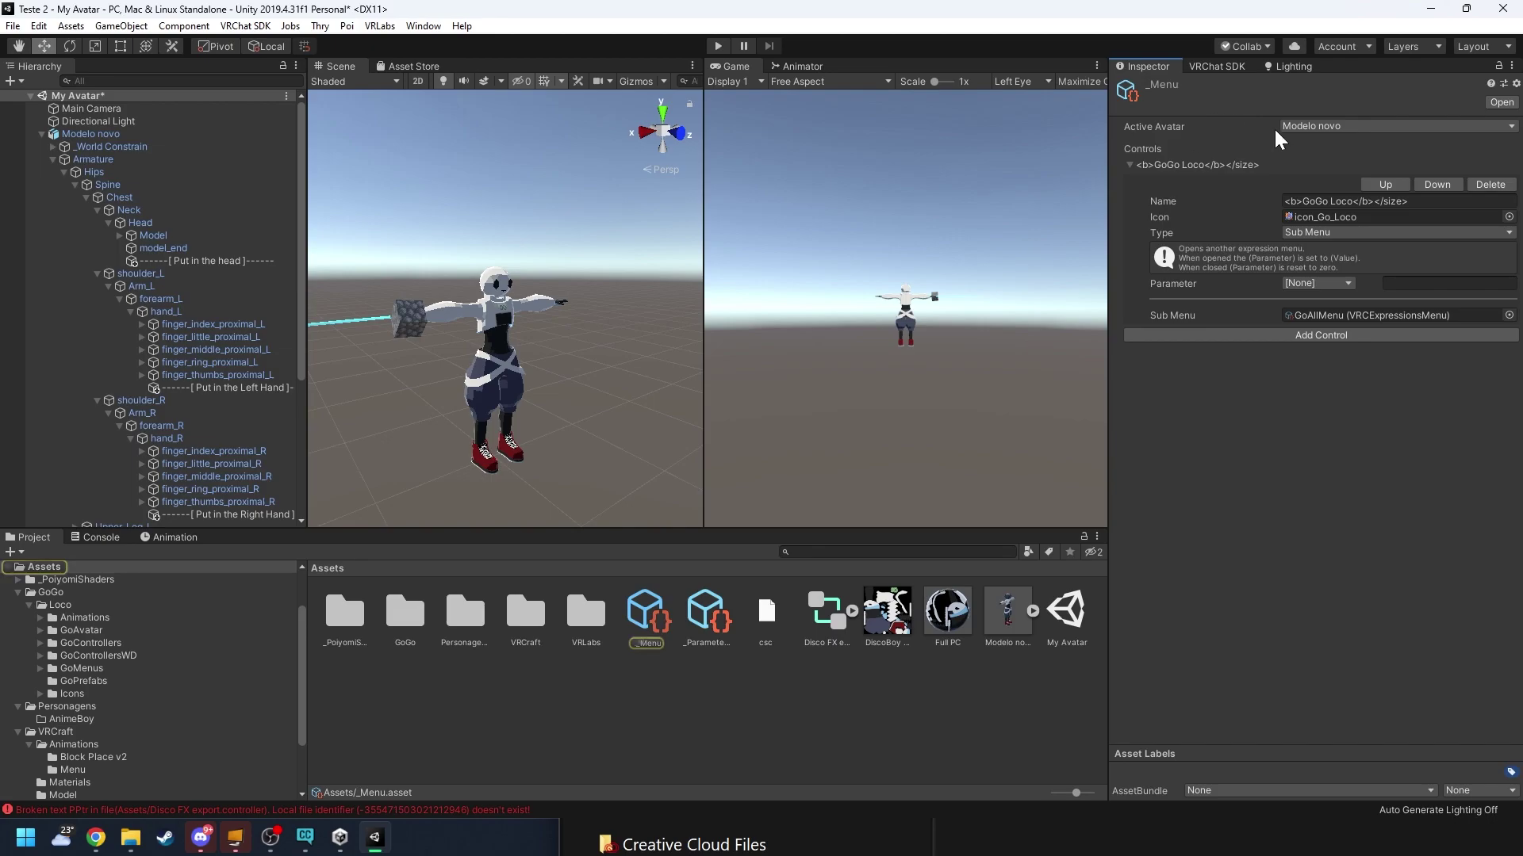
left_click(1326, 336)
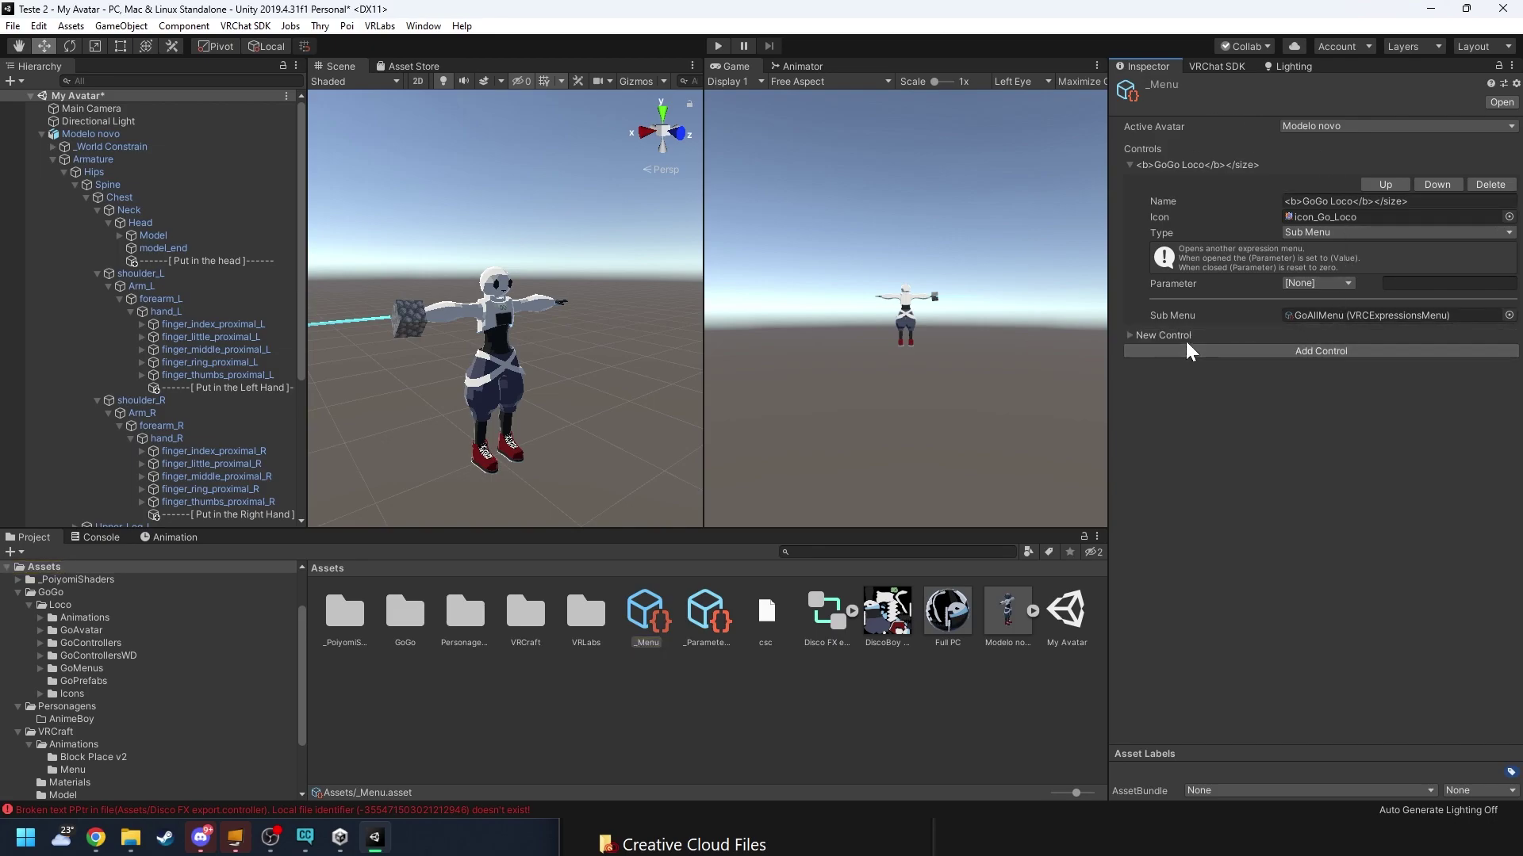
left_click(1129, 335)
left_click(1324, 402)
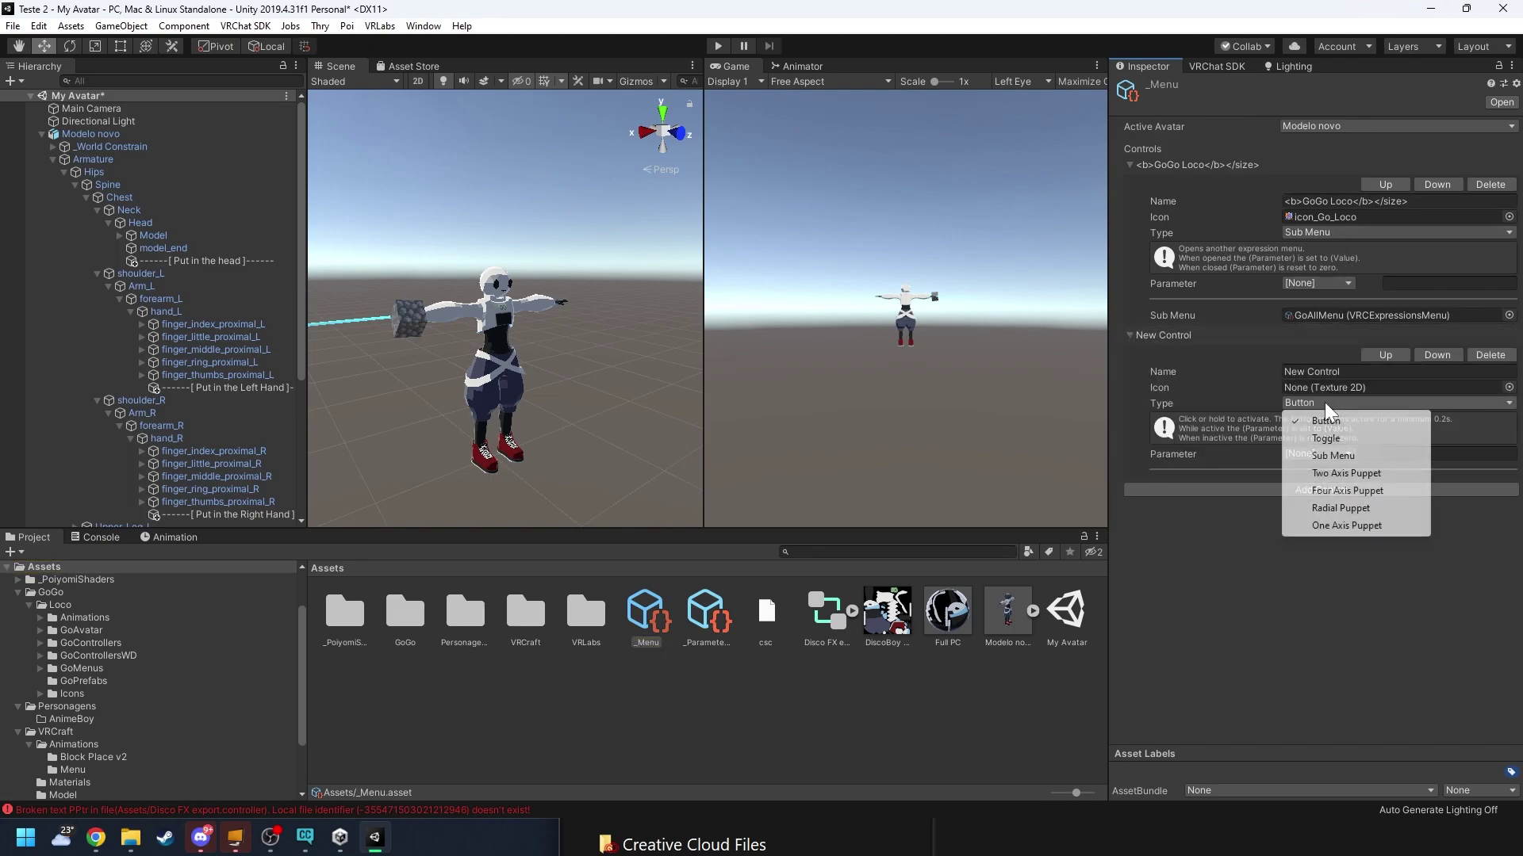
left_click(1351, 457)
Step: Assign VRCraft's _menu Prefab as the new control's submenu
left_click(1508, 485)
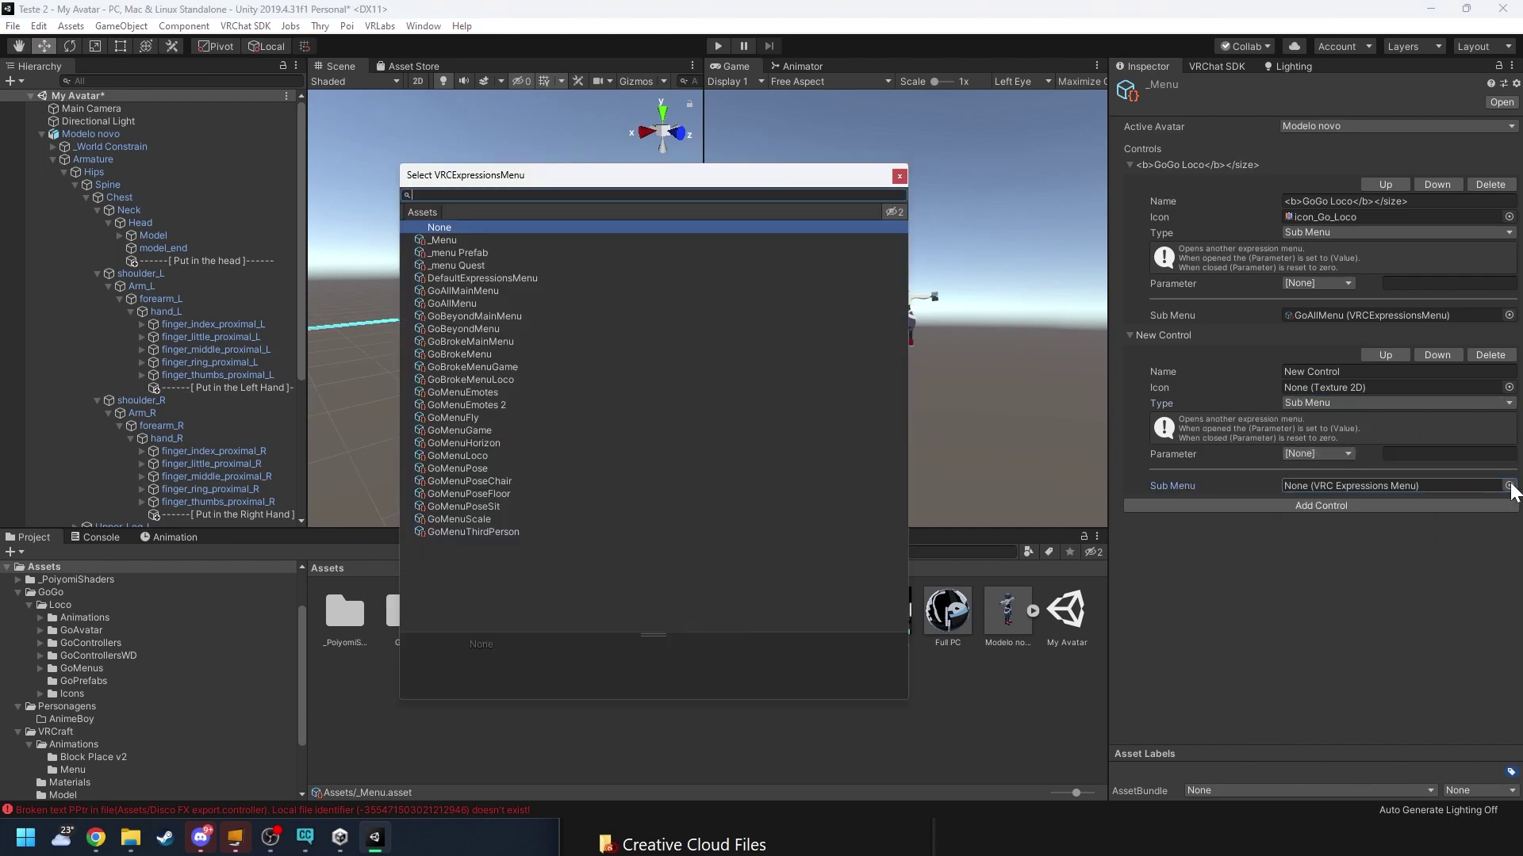
left_click(458, 252)
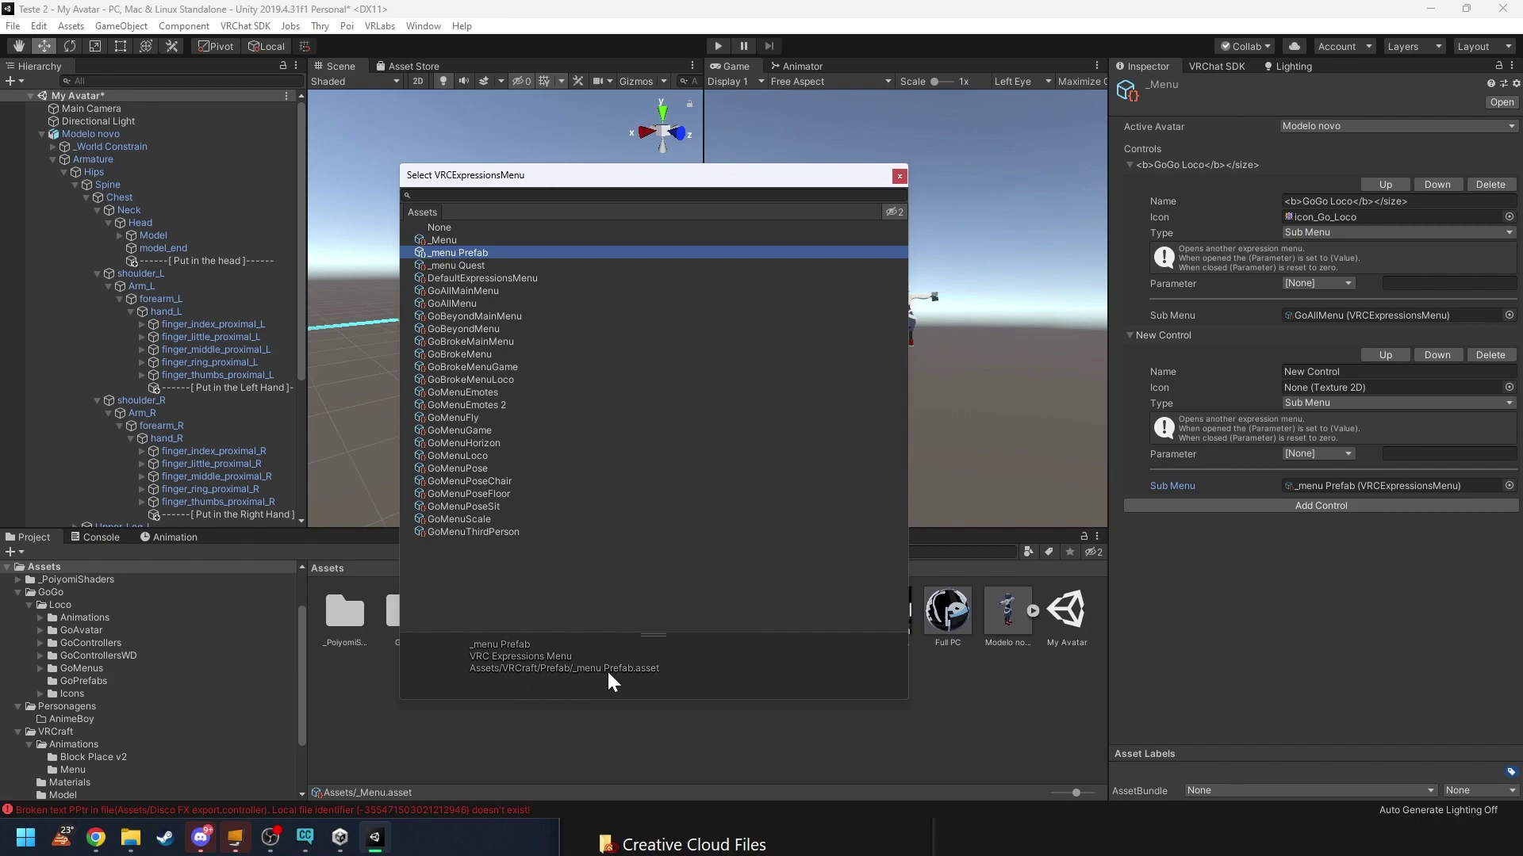
double_click(479, 250)
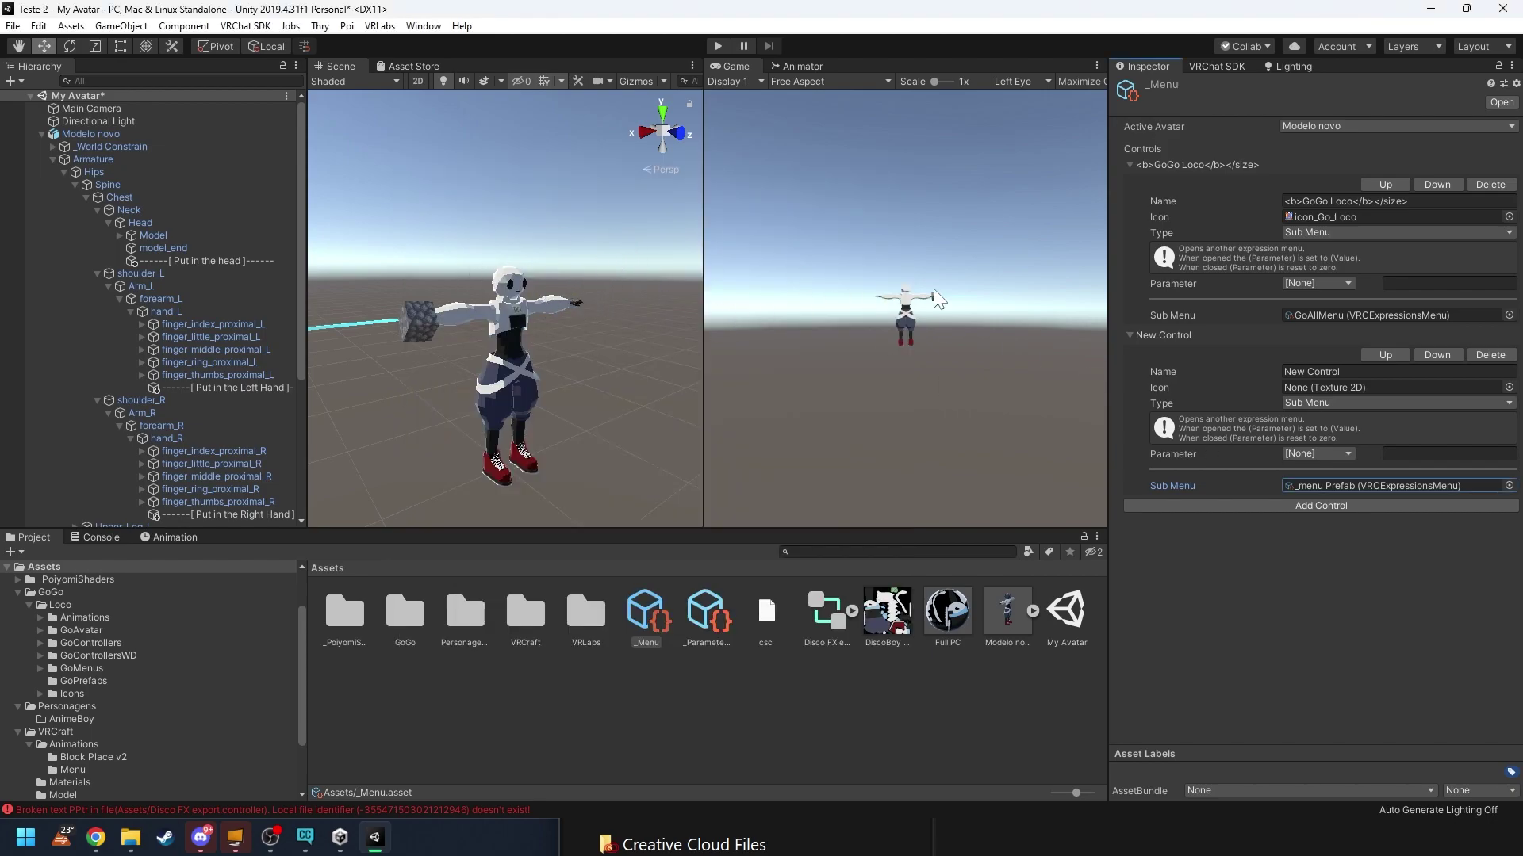
Step: Give the new submenu control the Crafting_Table icon and name it VRcraft
left_click(1509, 388)
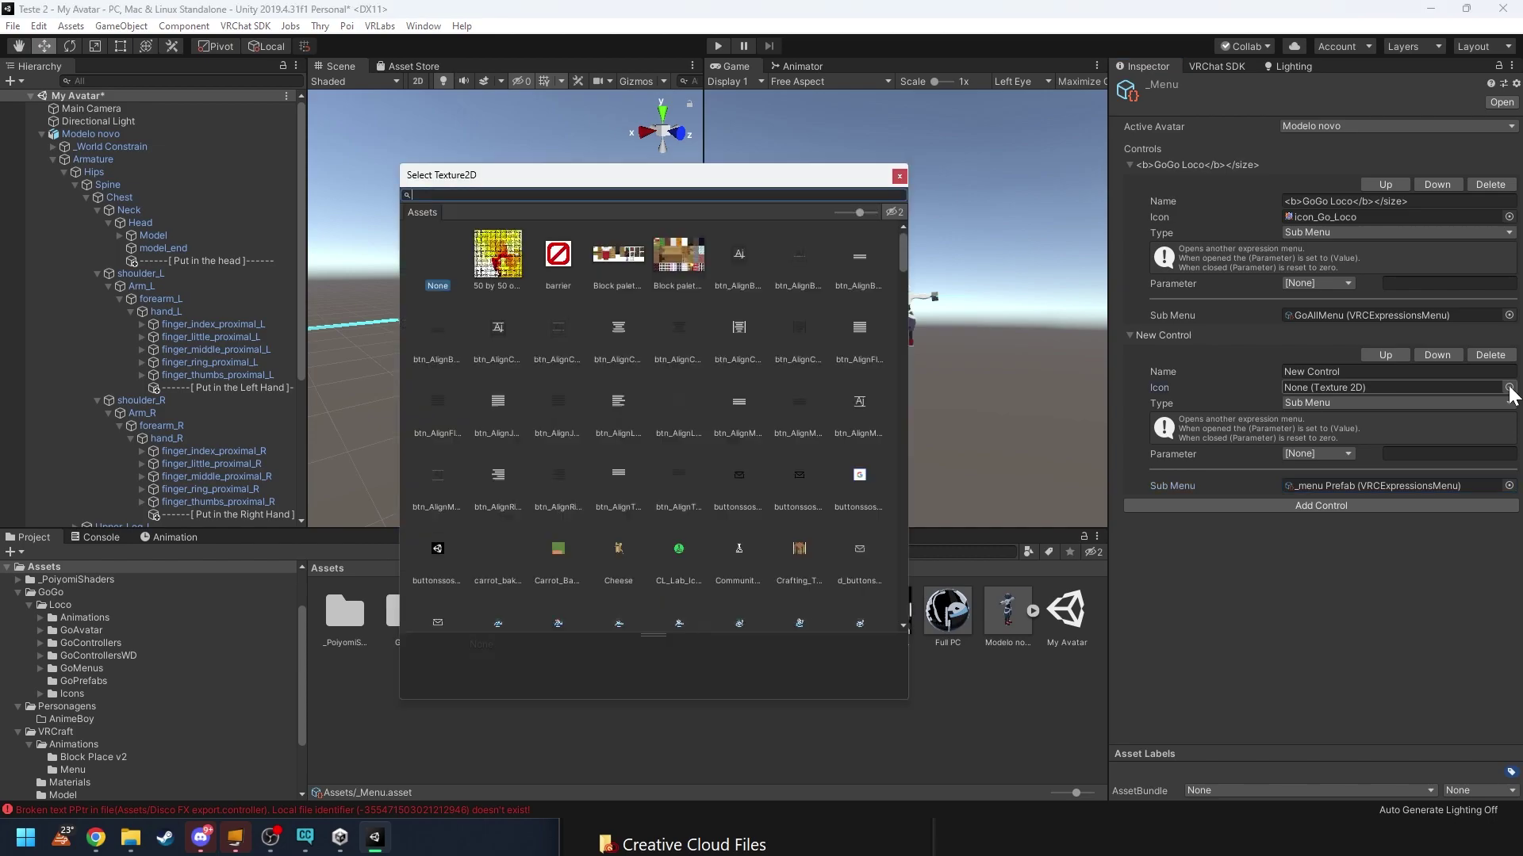
double_click(796, 552)
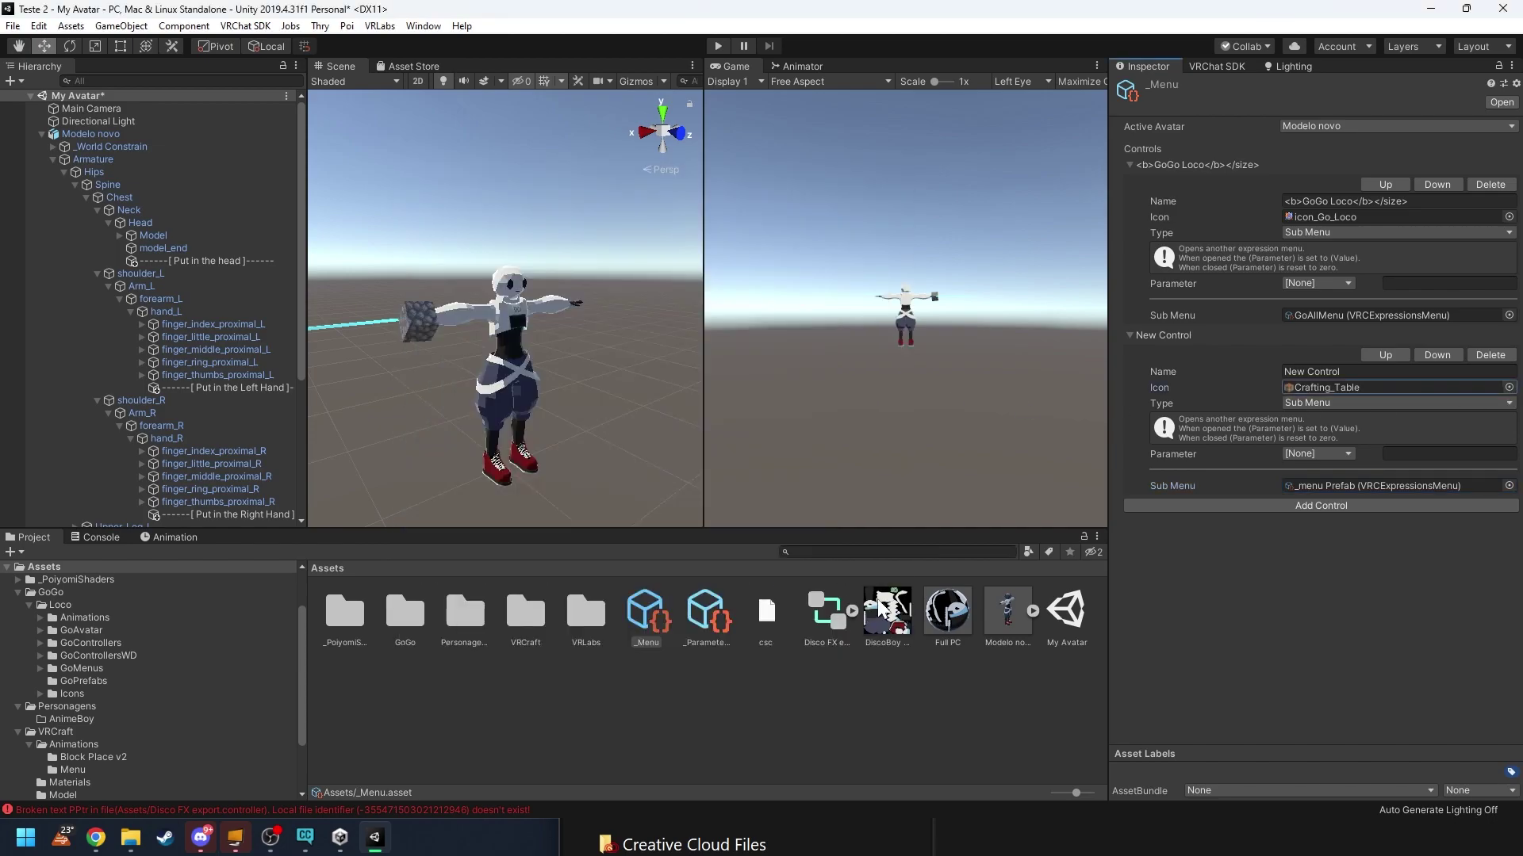
left_click(1192, 377)
type("VRcra")
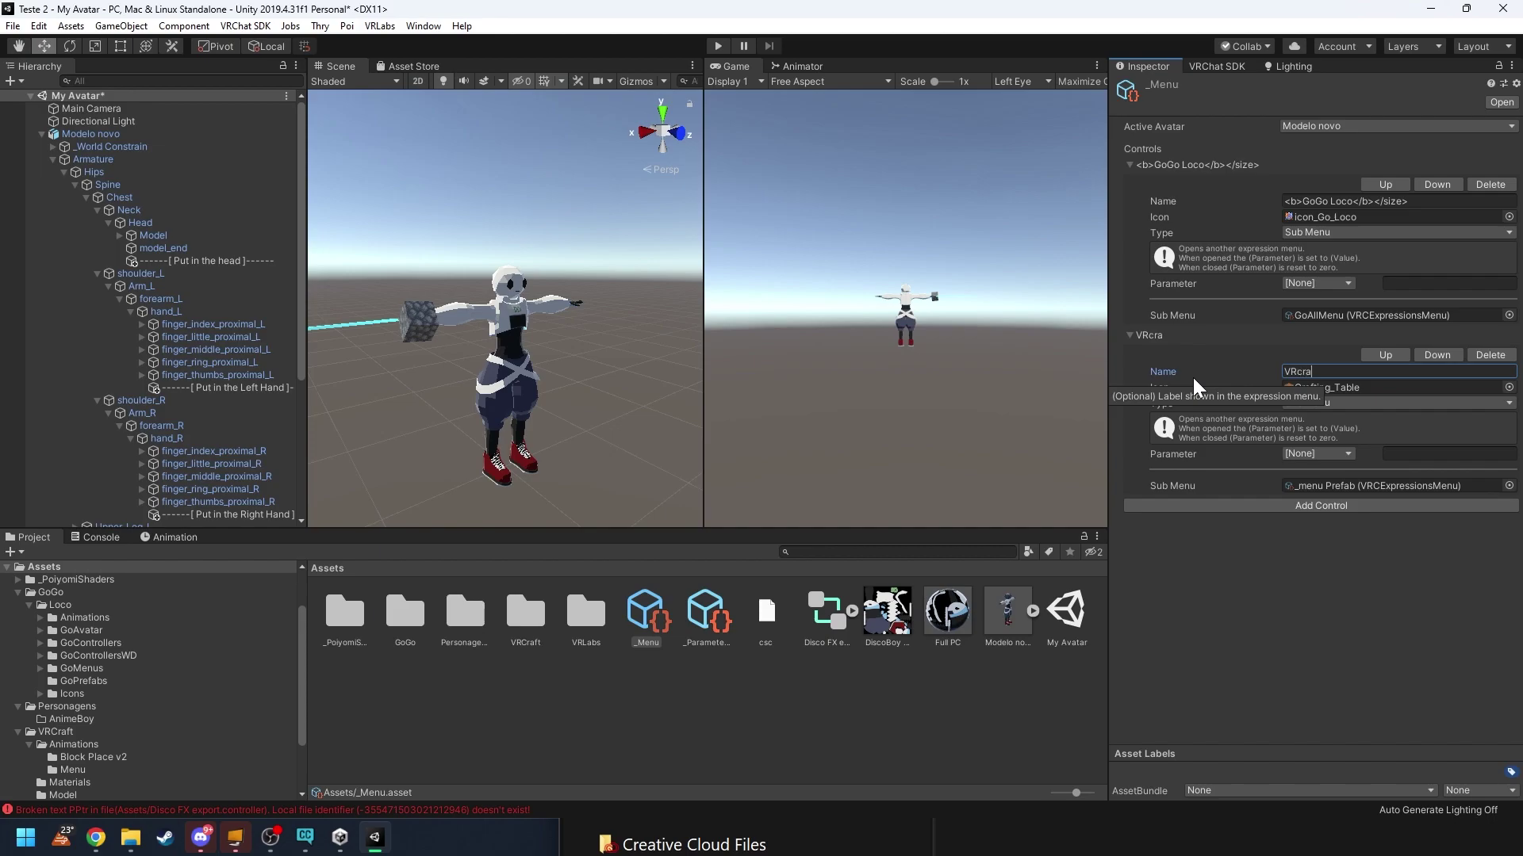
type("ft")
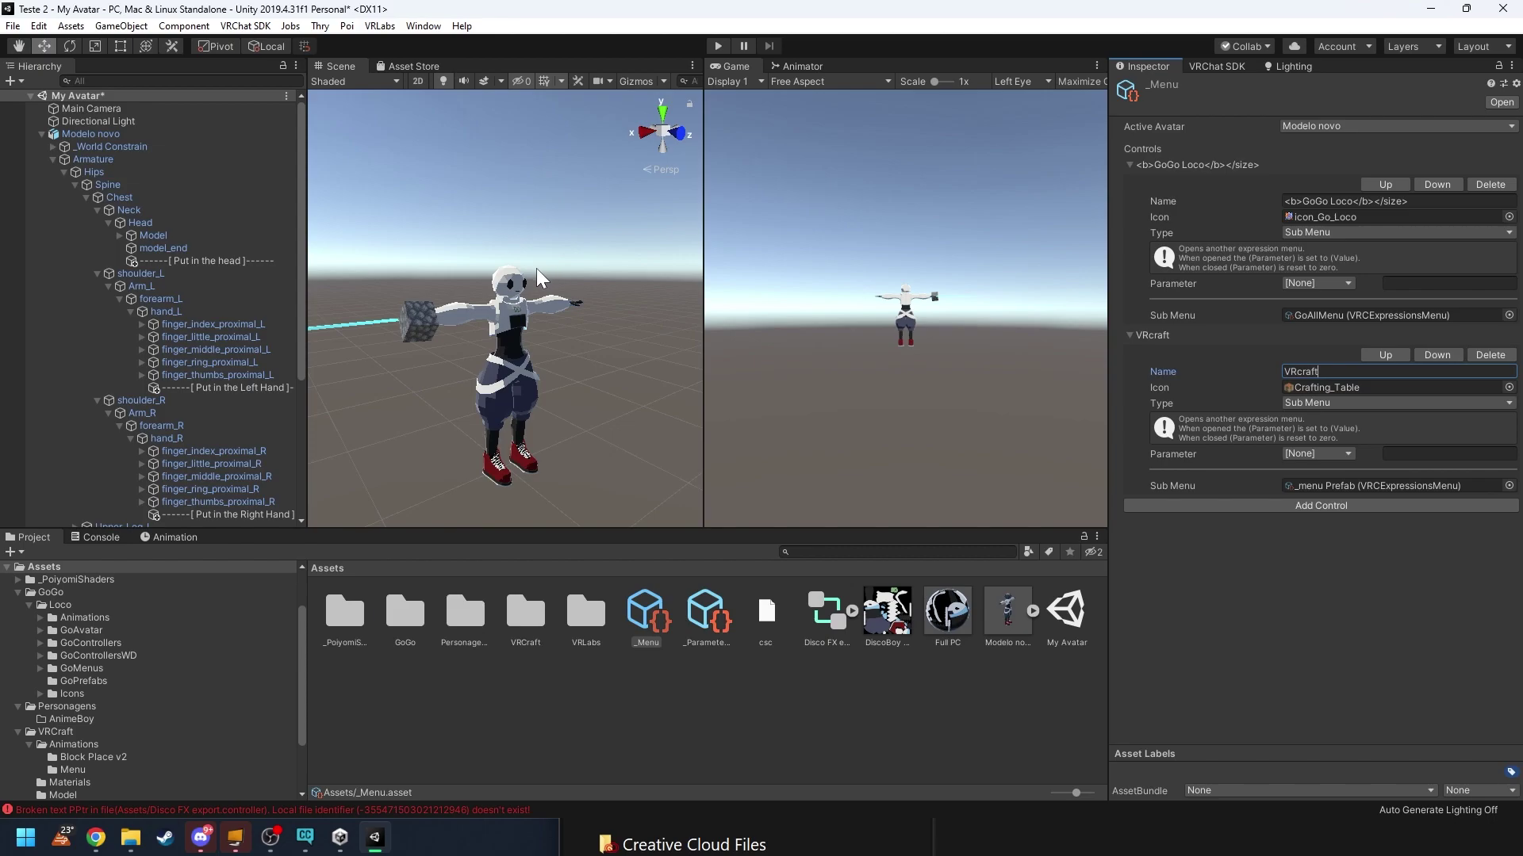
Step: Import the complete VRCraft Vanila package, replacing the VRCraft block model and textures
right_click_drag(536, 268, 515, 370)
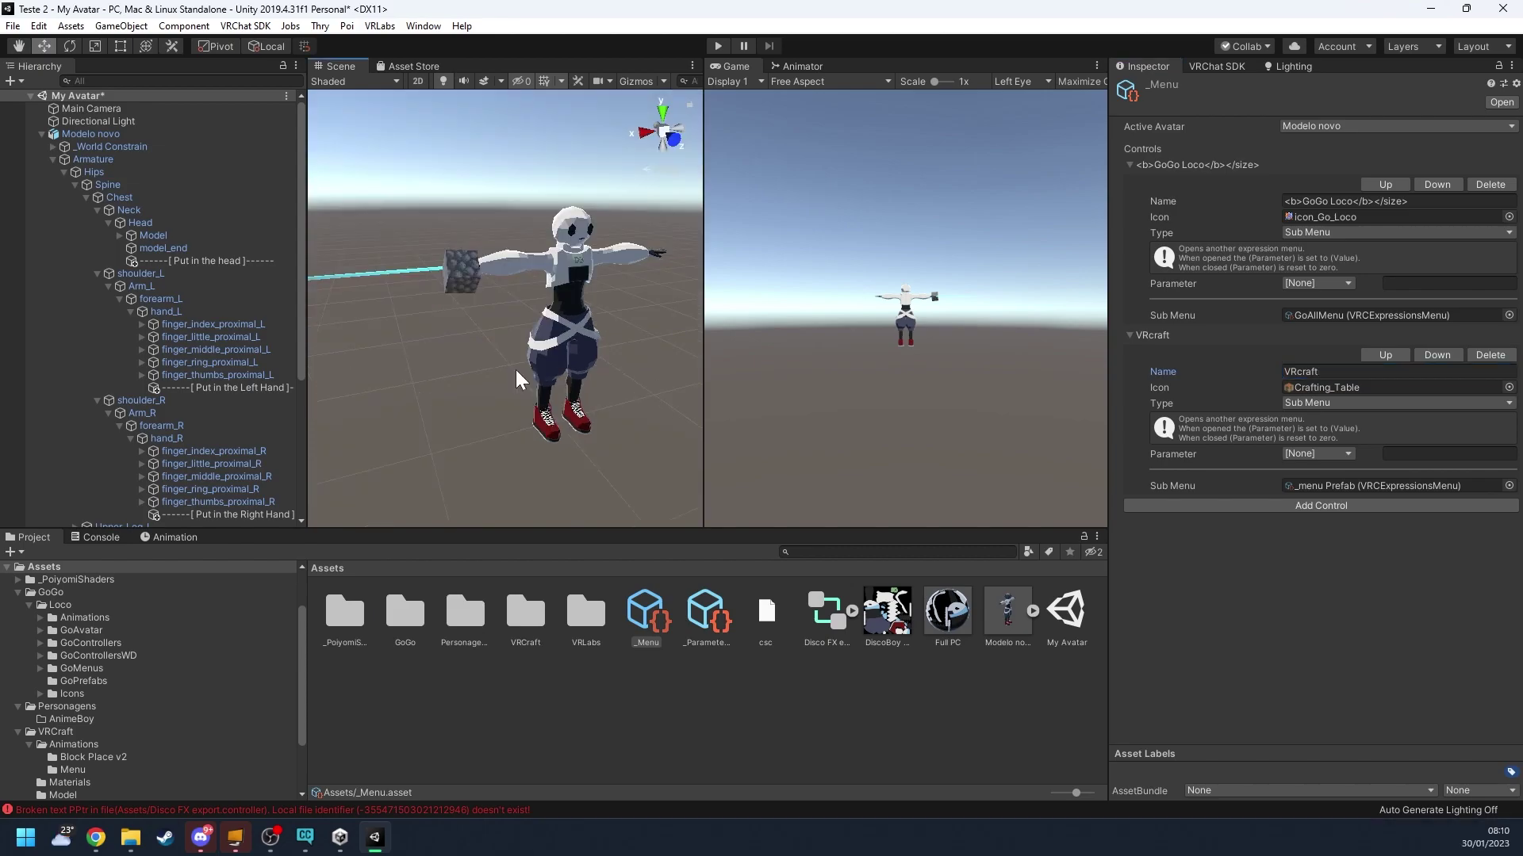
left_click_drag(510, 366, 351, 322, "alt")
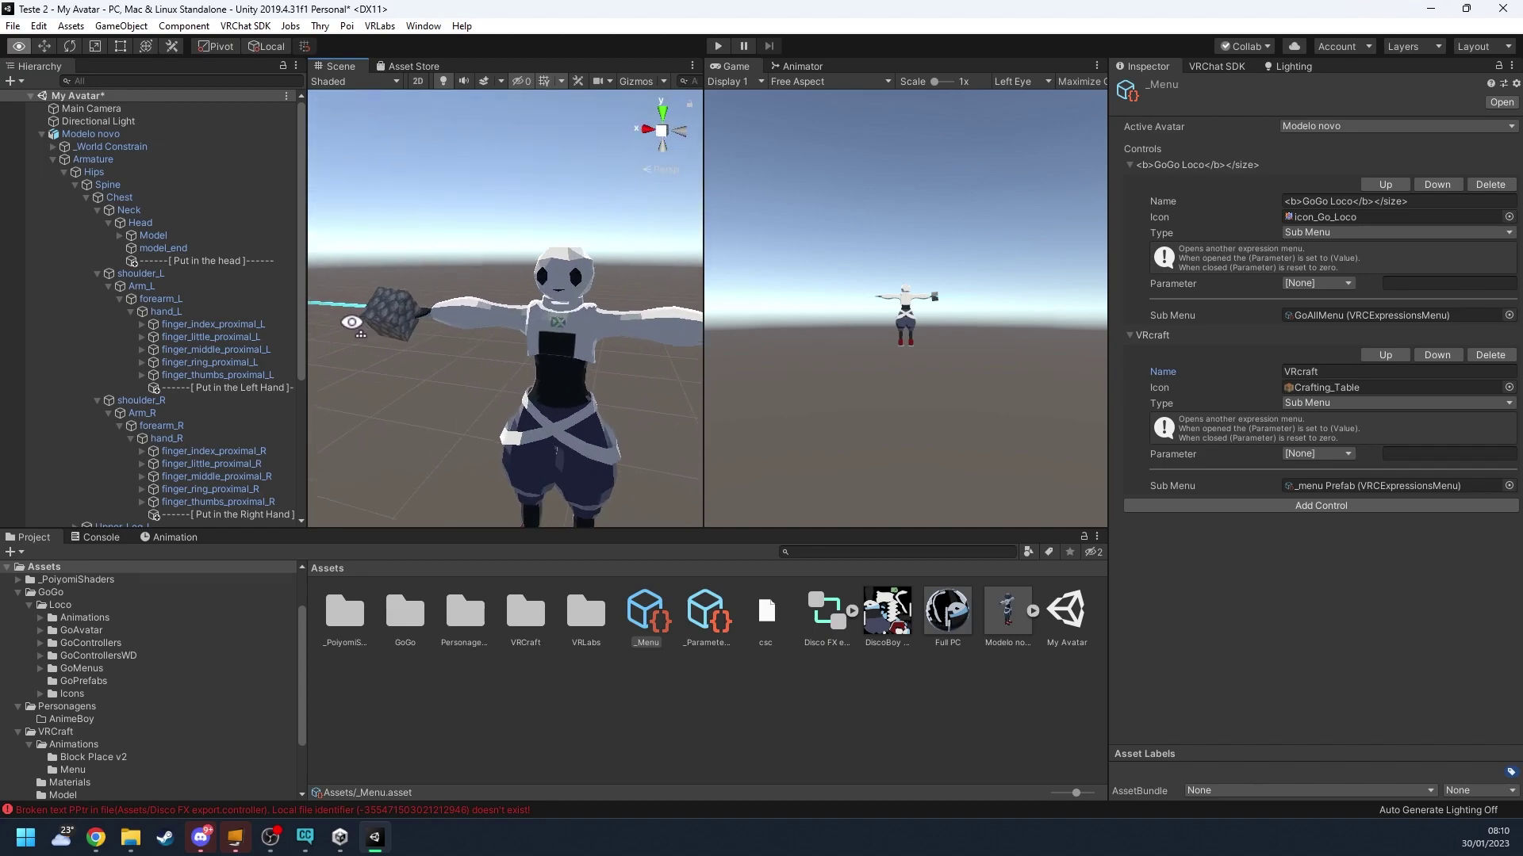
right_click_drag(351, 322, 298, 321)
scroll(417, 304, "up", 4)
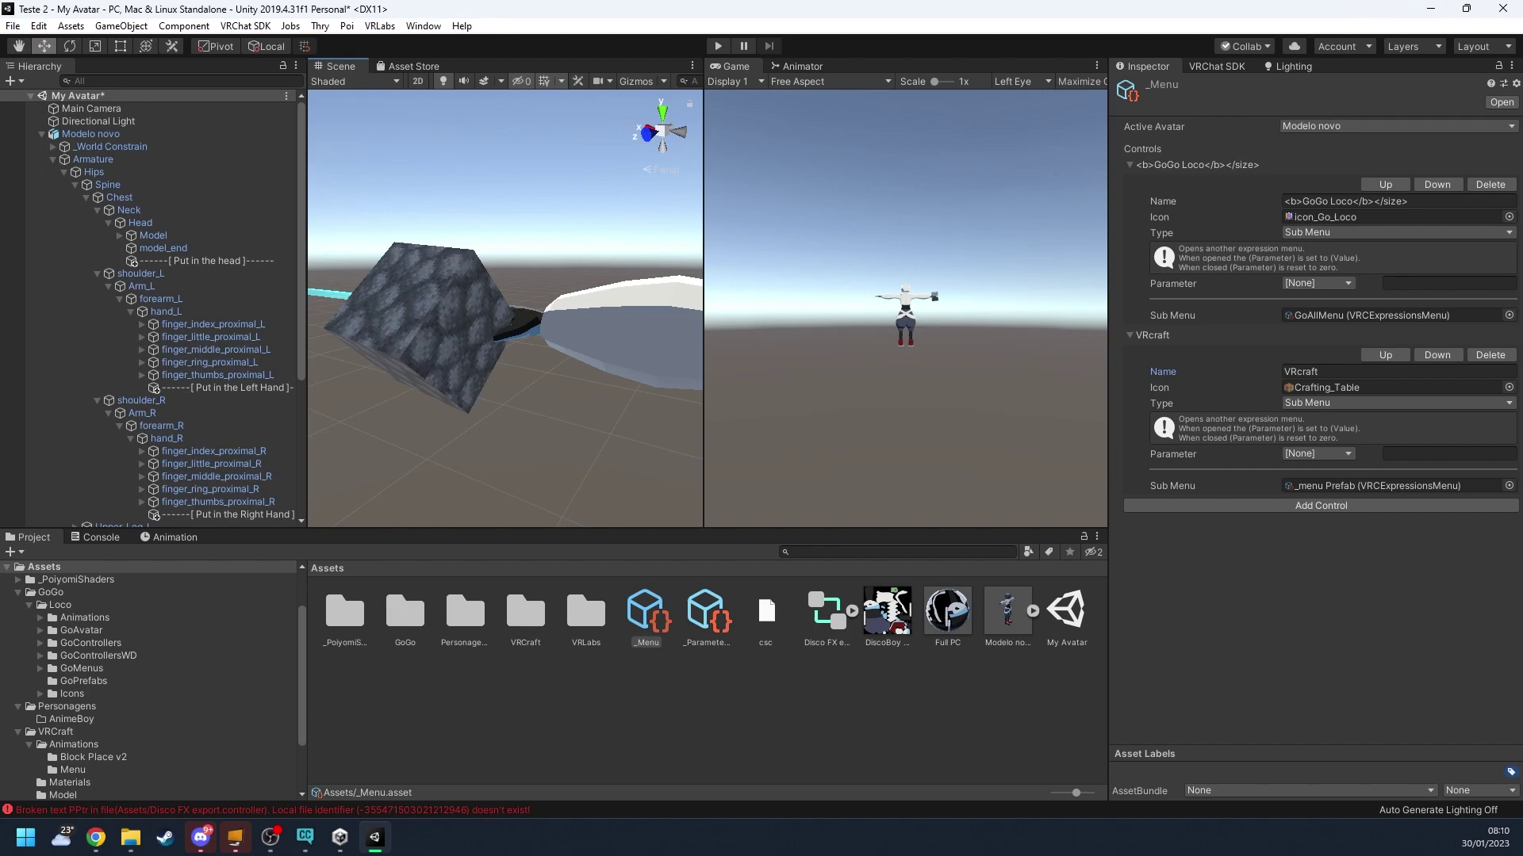
left_click_drag(646, 615, 550, 682)
left_click_drag(551, 682, 551, 682)
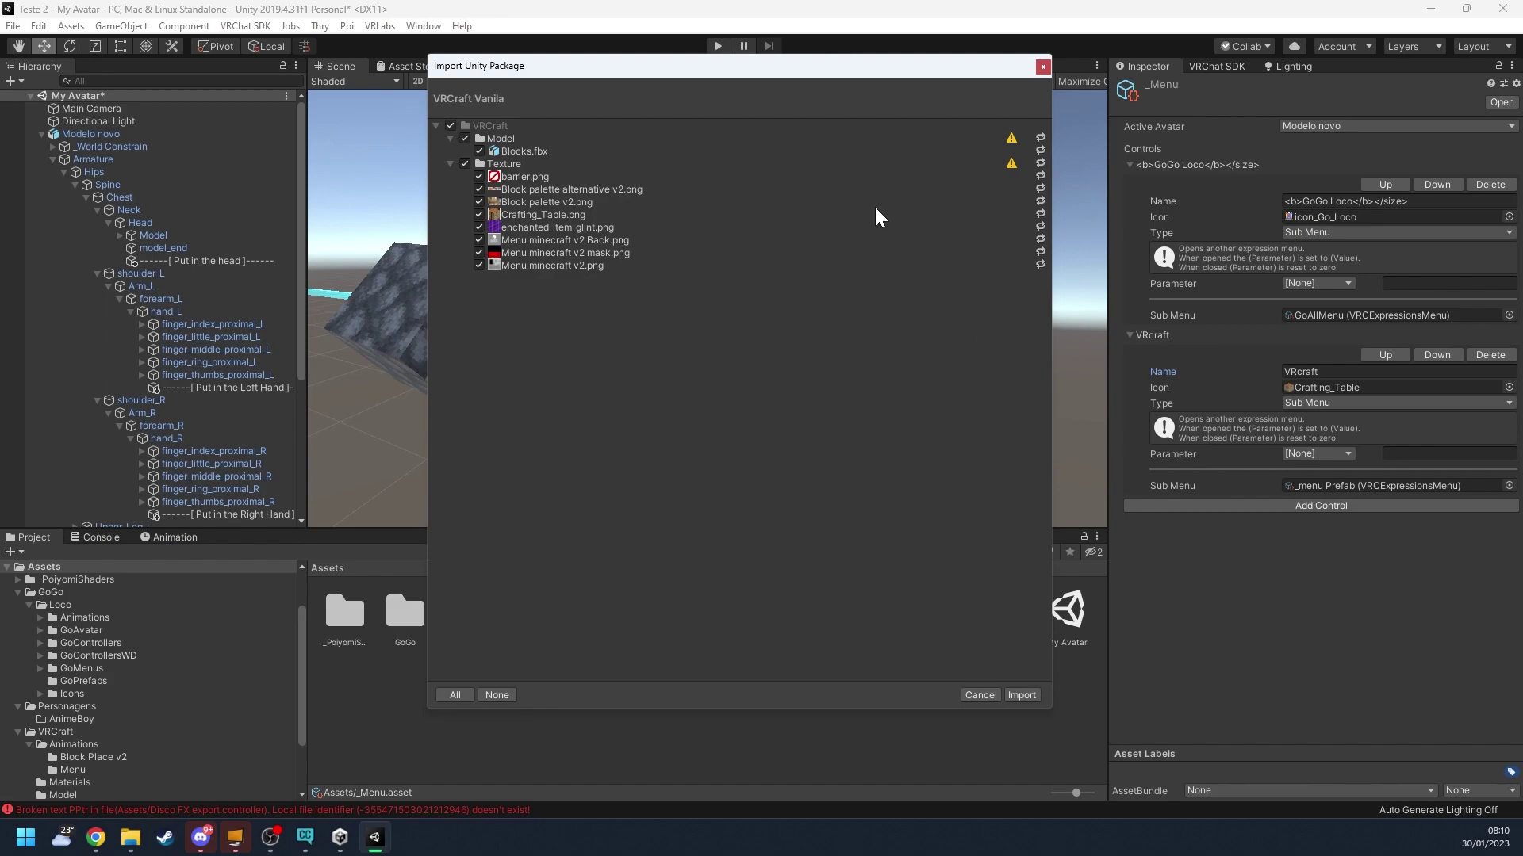
left_click(1033, 697)
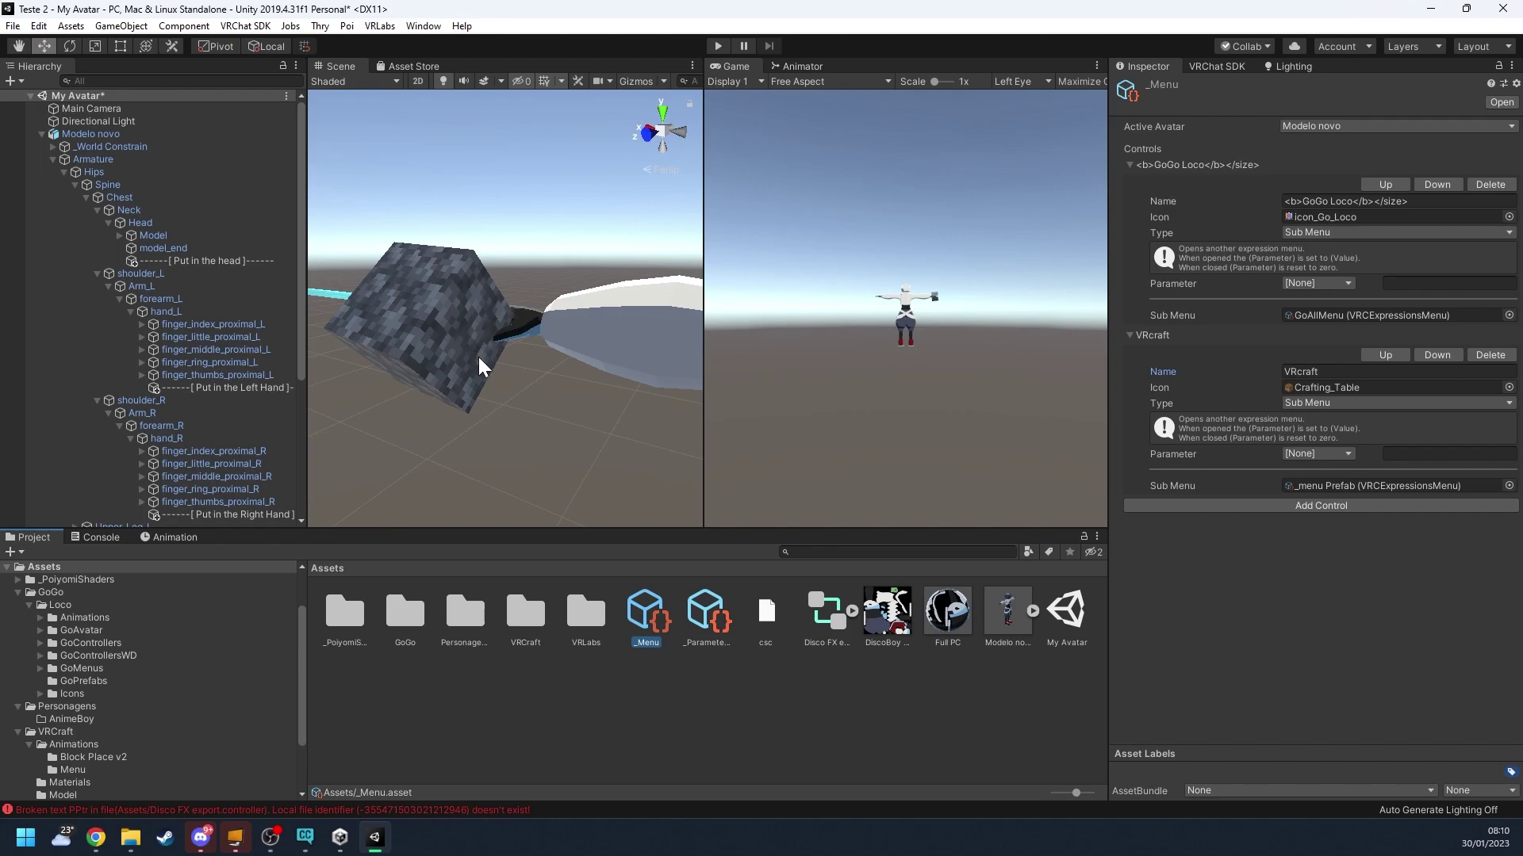
scroll(510, 348, "down", 3)
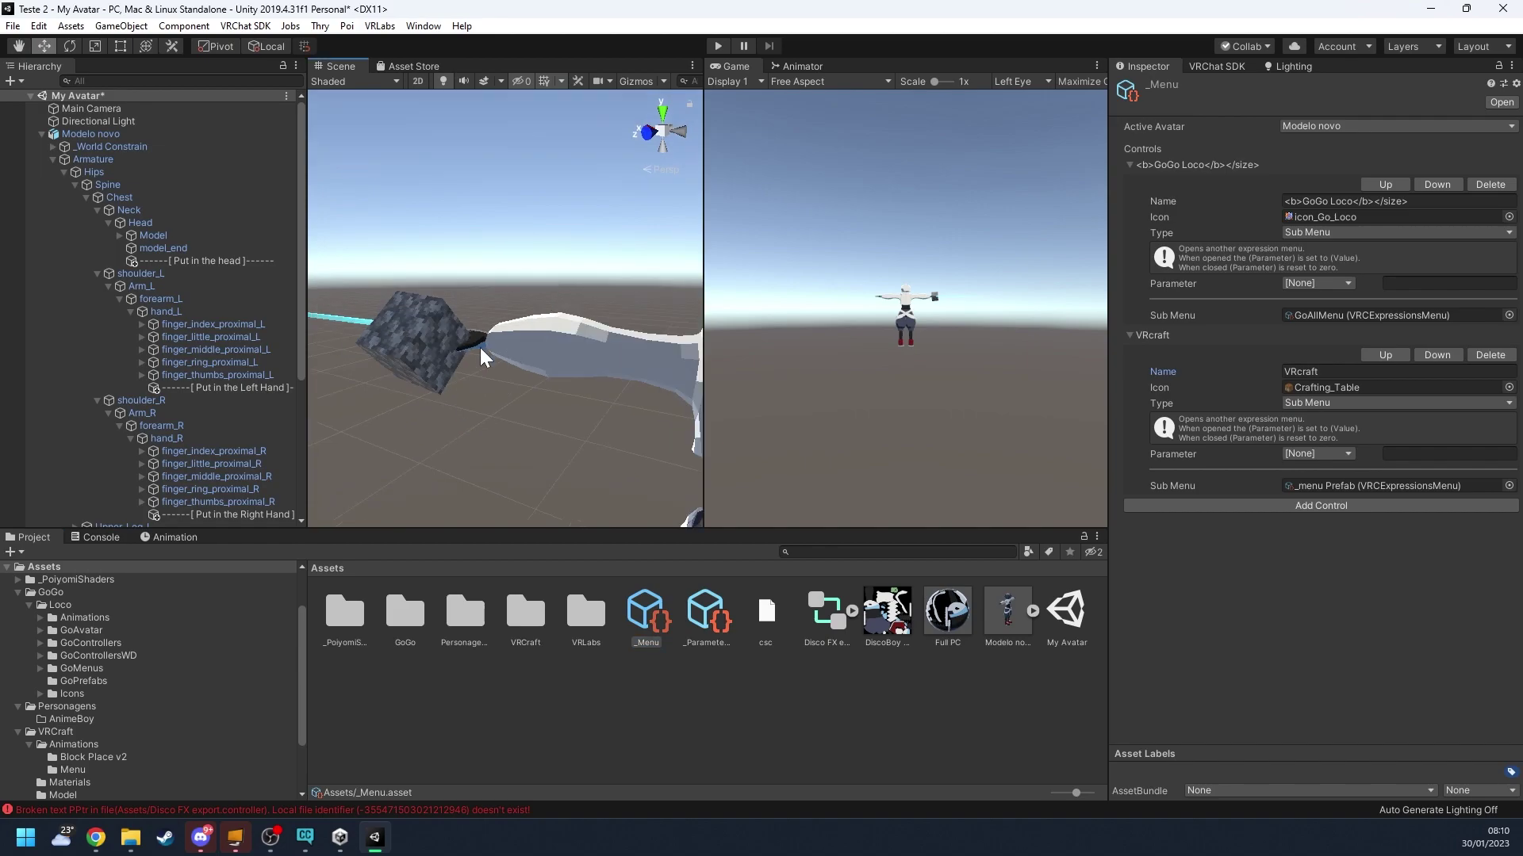
right_click_drag(480, 349, 617, 365)
key("a")
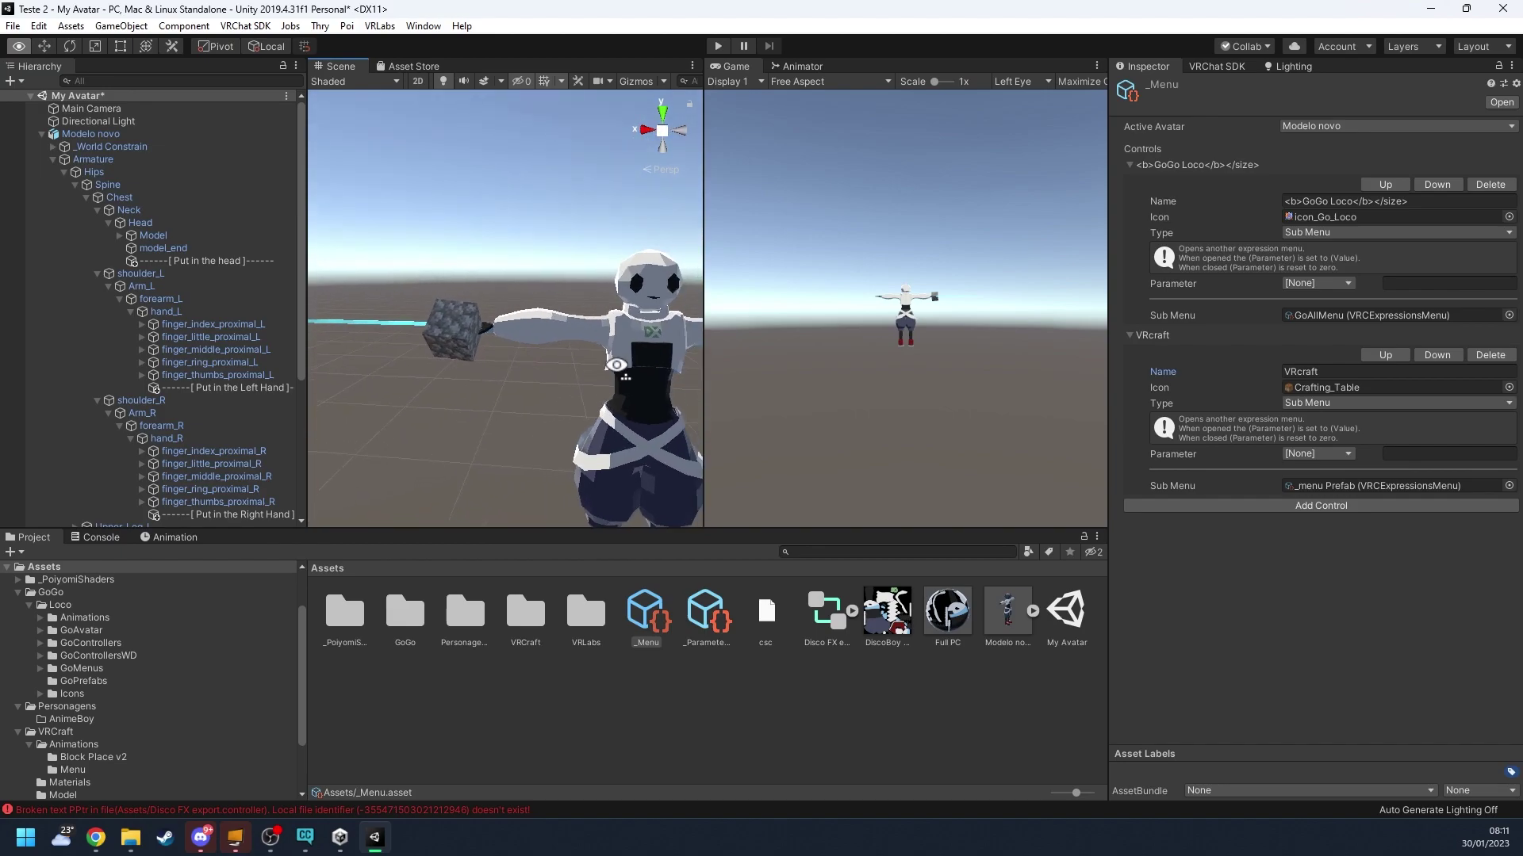
left_click_drag(616, 365, 695, 366, "alt")
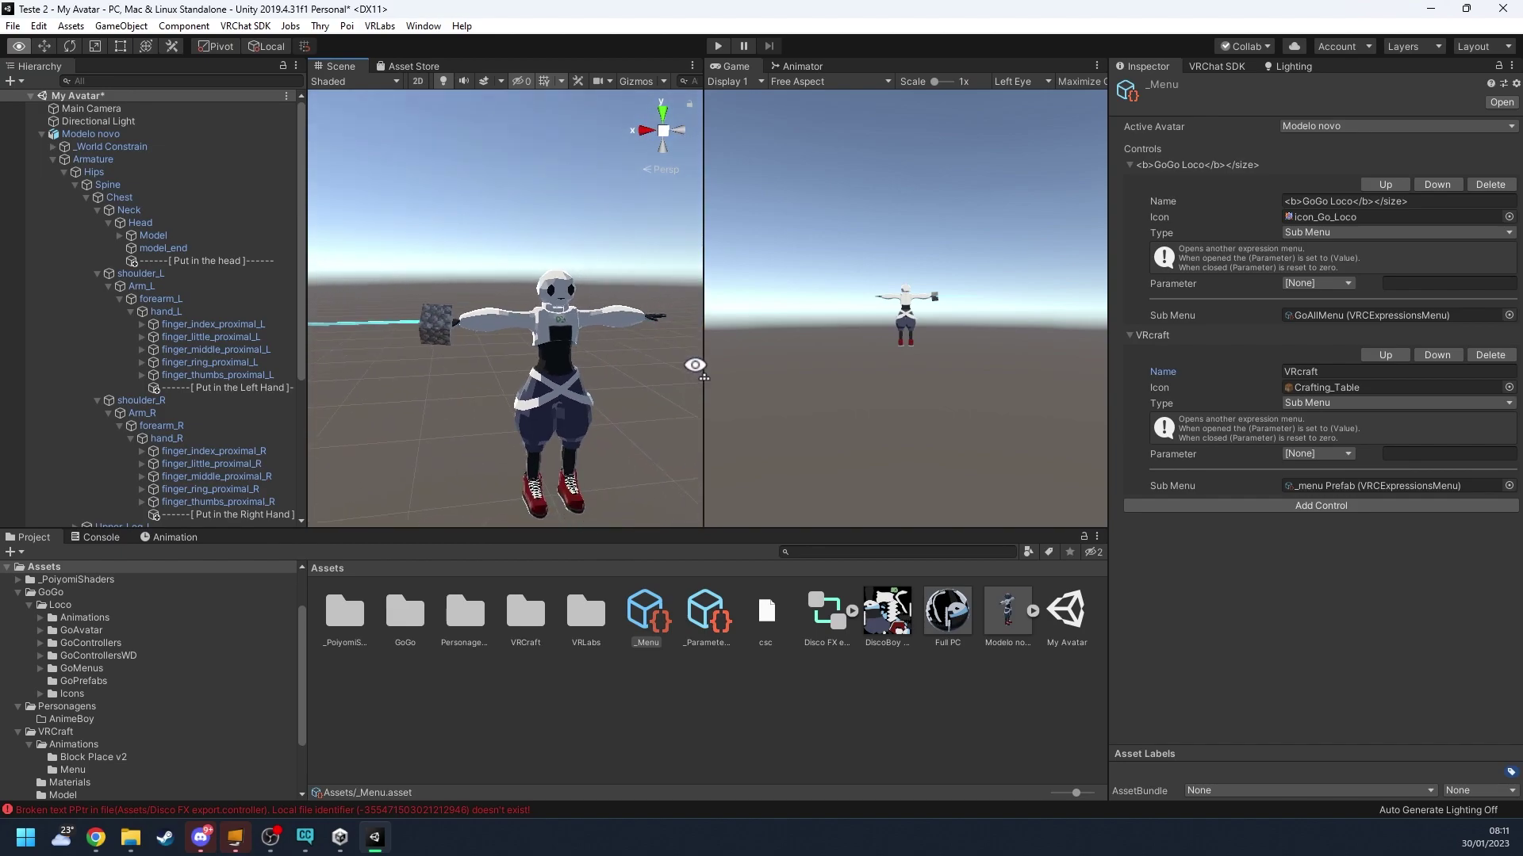